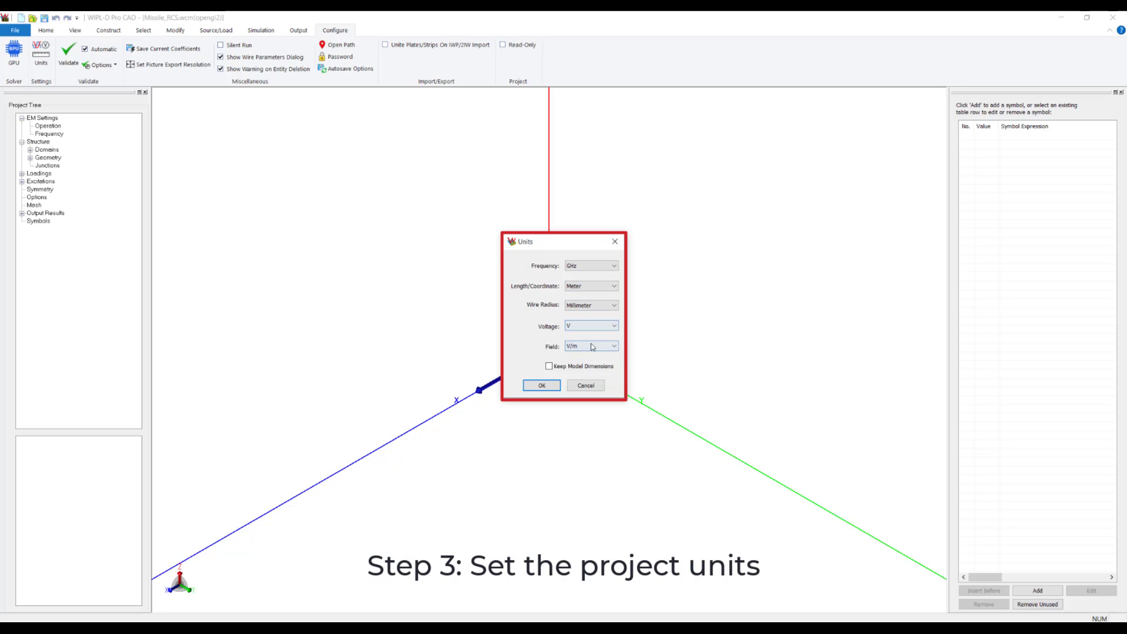
- Accept the project units (GHz, meter, millimeter, V, V/m) and choose the simulation's operation mode
{"action": "left_click", "coordinate": [555, 386]}
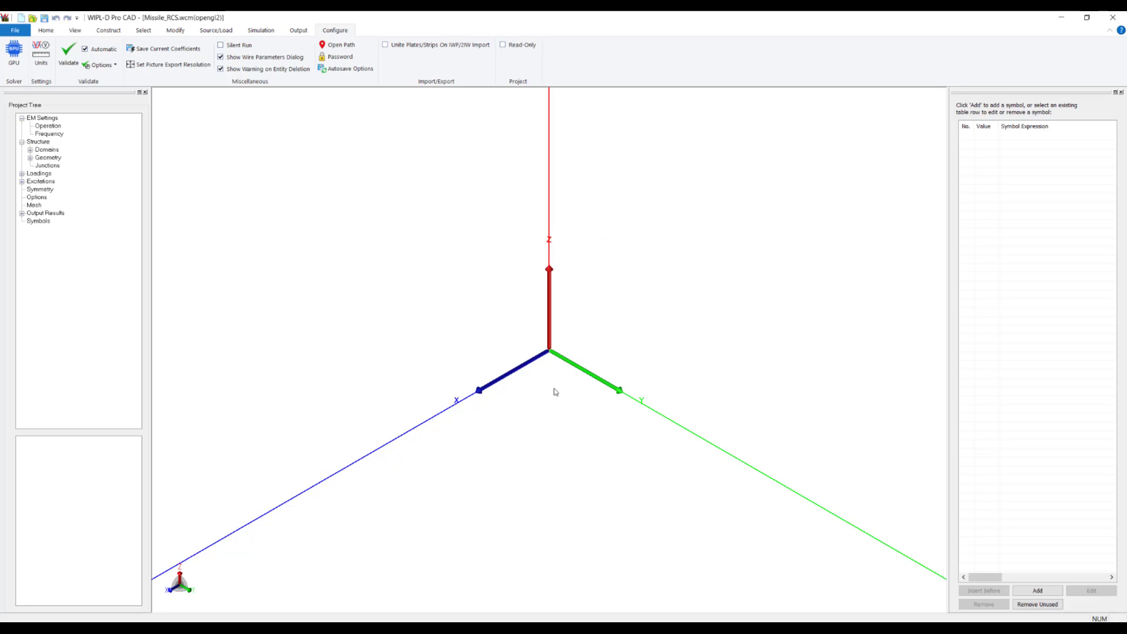
{"action": "left_click", "coordinate": [44, 32]}
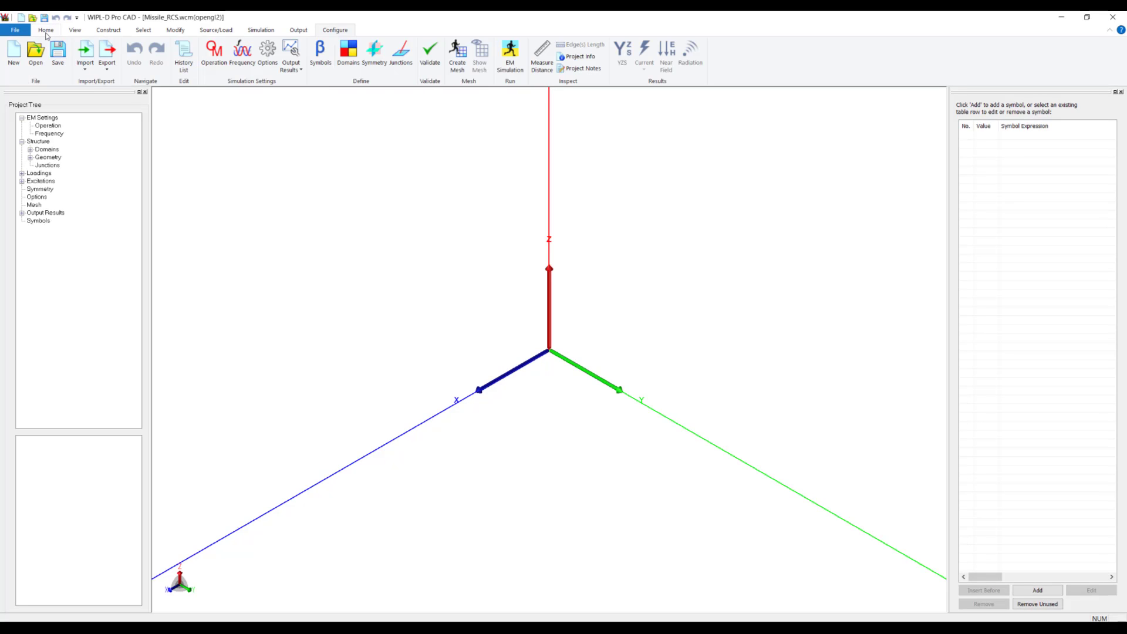
{"action": "left_click", "coordinate": [215, 56]}
{"action": "left_click", "coordinate": [174, 177]}
{"action": "left_click", "coordinate": [199, 203]}
- Define a single simulation frequency with both start and stop frequency set to 1 GHz
{"action": "left_click", "coordinate": [242, 56]}
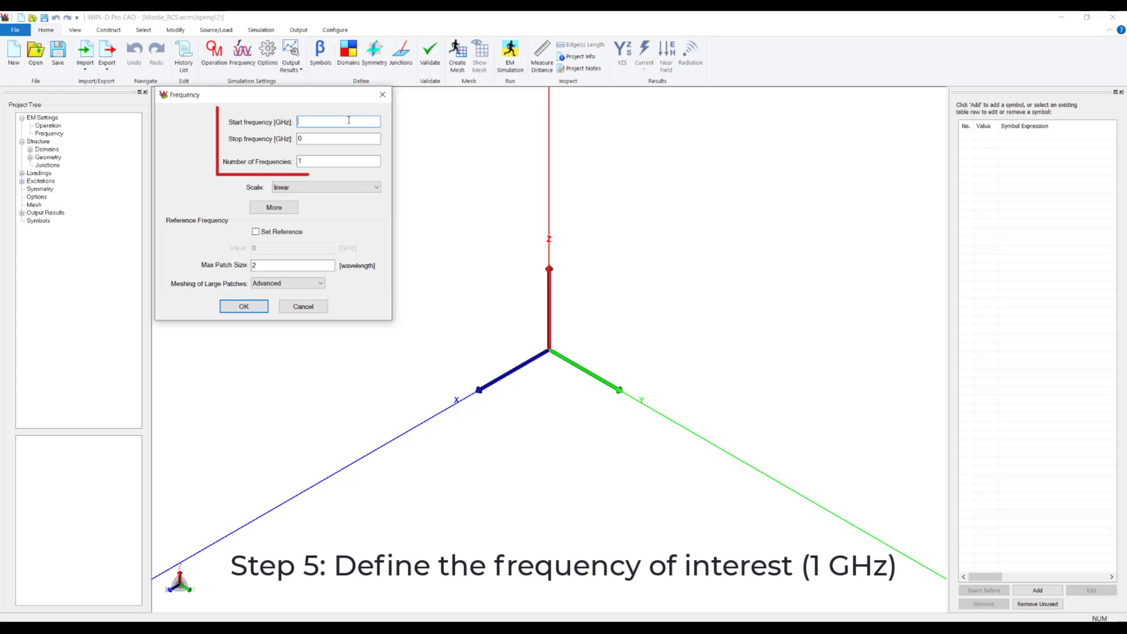
{"action": "type", "text": "1"}
{"action": "key", "text": "Tab"}
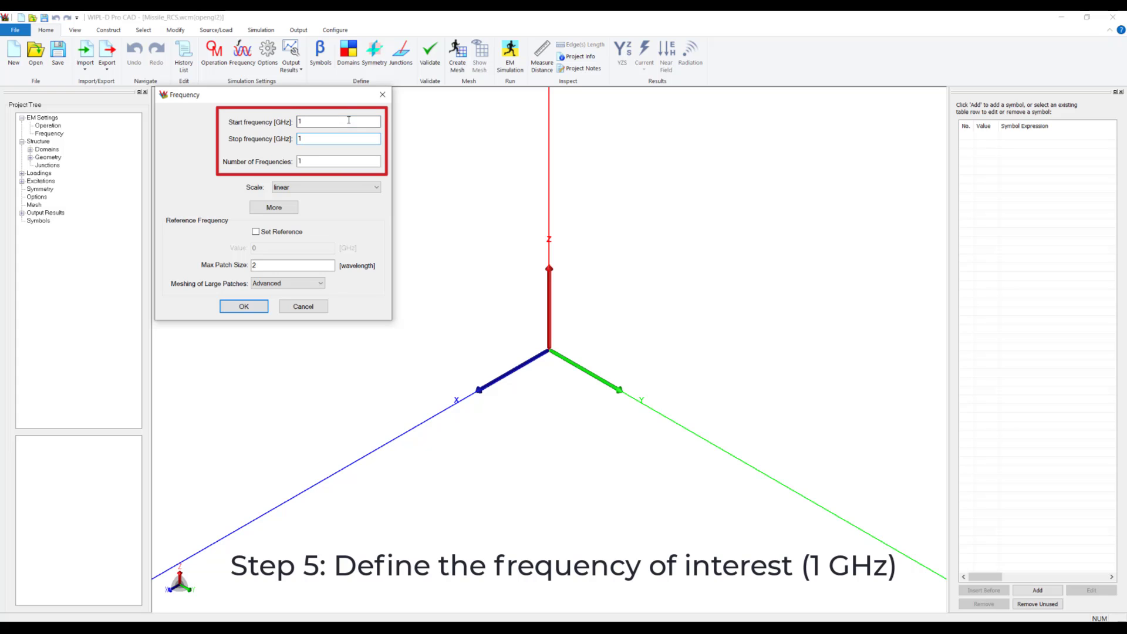
{"action": "left_click", "coordinate": [244, 306]}
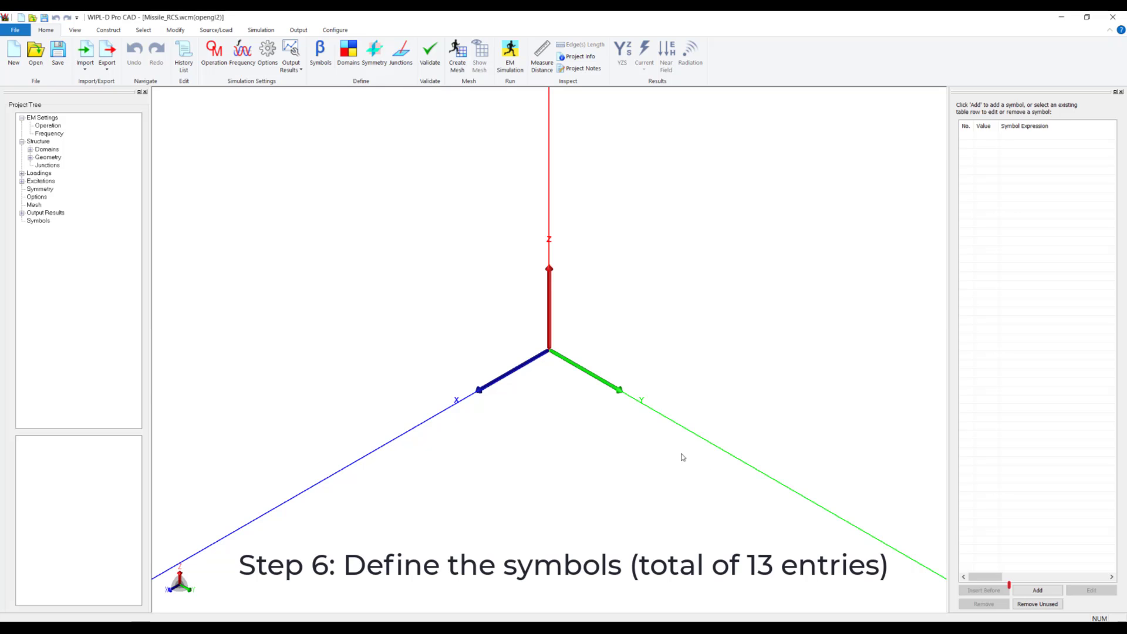
- Add the symbols Lbody=3.1 and Ltail=0.85 to the project's symbol list
{"action": "left_click", "coordinate": [1039, 589]}
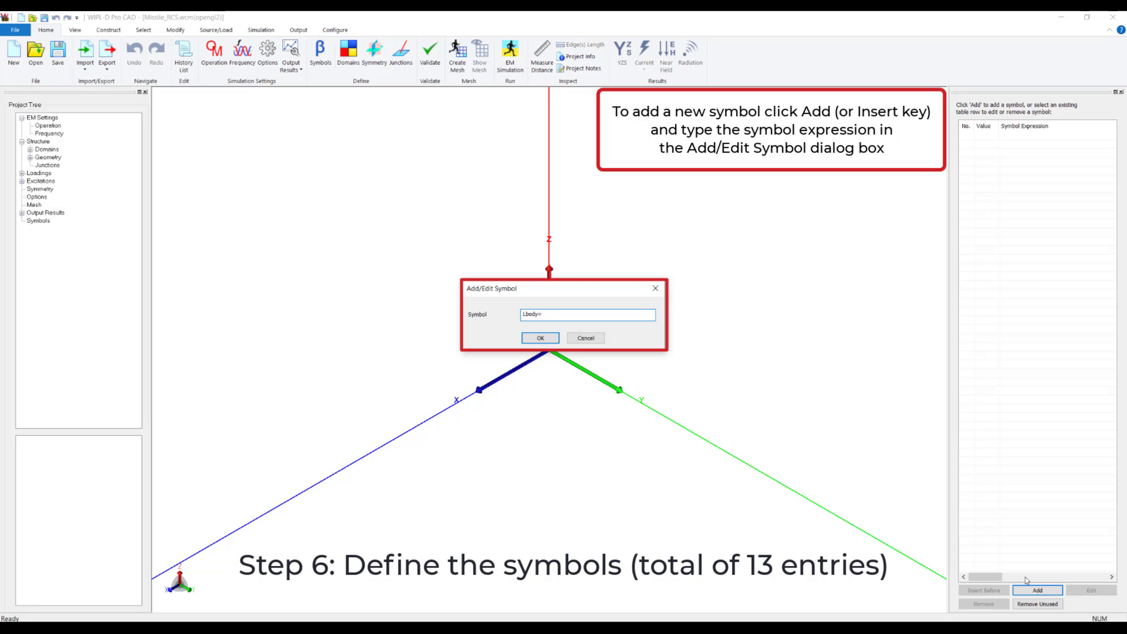
{"action": "key", "text": "Return"}
{"action": "key", "text": "Insert"}
{"action": "type", "text": "Ltail=0.85"}
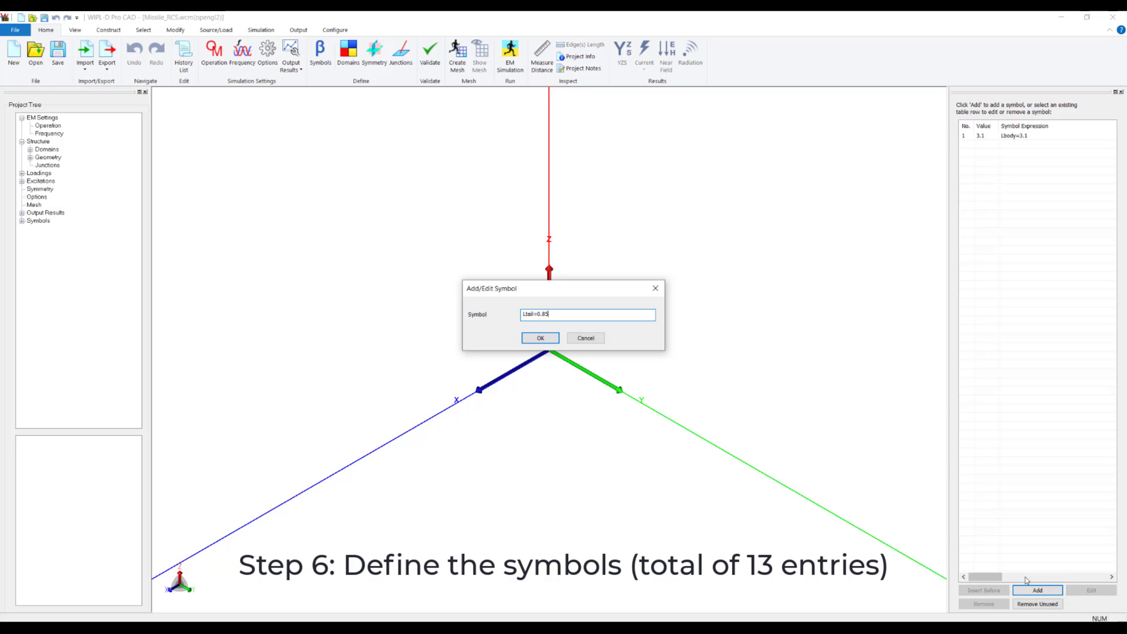
{"action": "key", "text": "Return"}
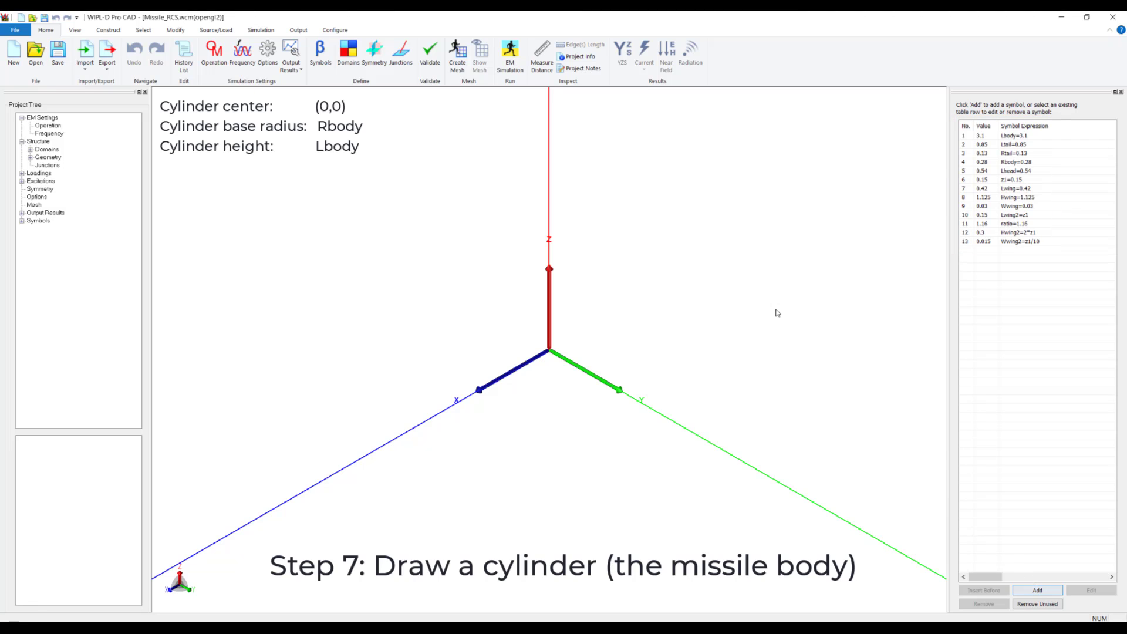
- Draw a cylinder for the missile body centered at (0,0) with base radius Rbody and height Lbody
{"action": "left_click", "coordinate": [109, 30]}
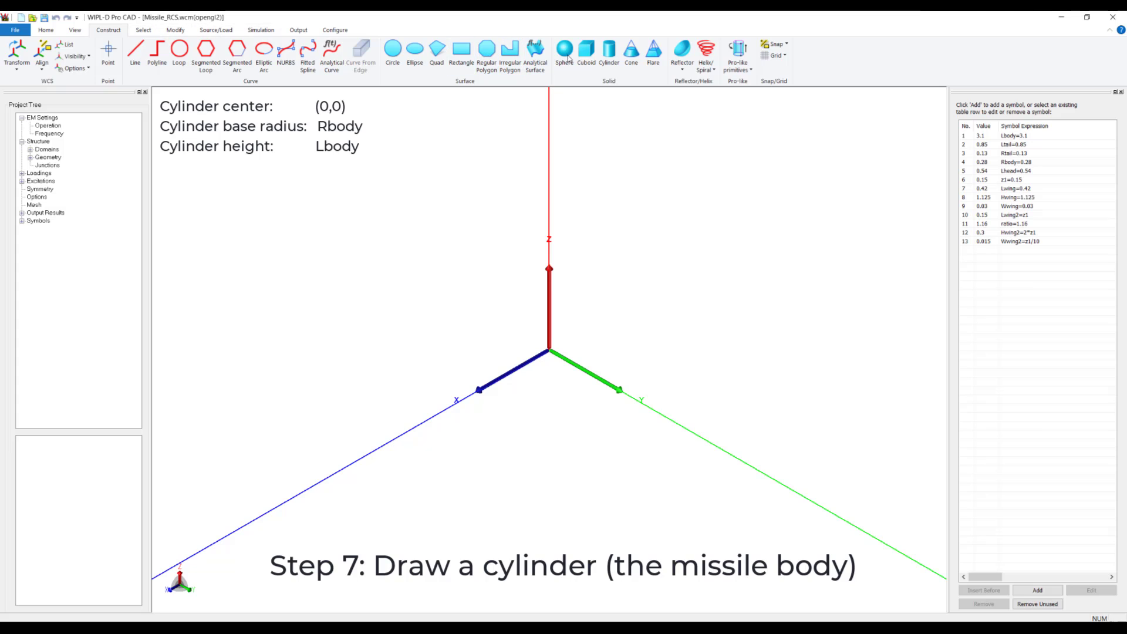
{"action": "left_click", "coordinate": [609, 53]}
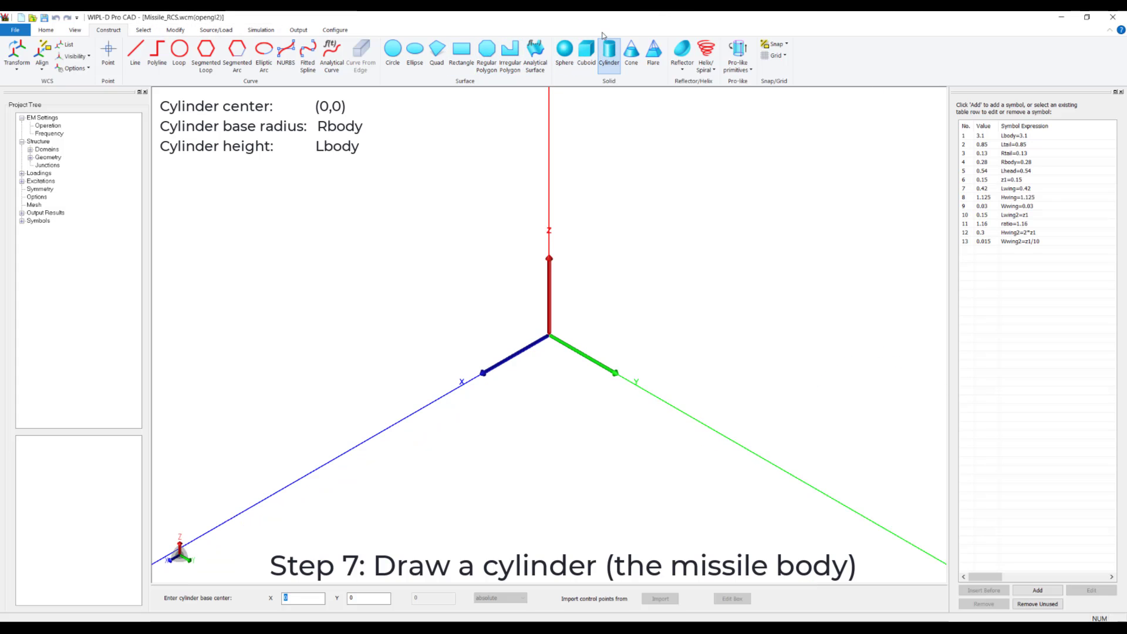
{"action": "key", "text": "Return"}
{"action": "type", "text": "Rbody"}
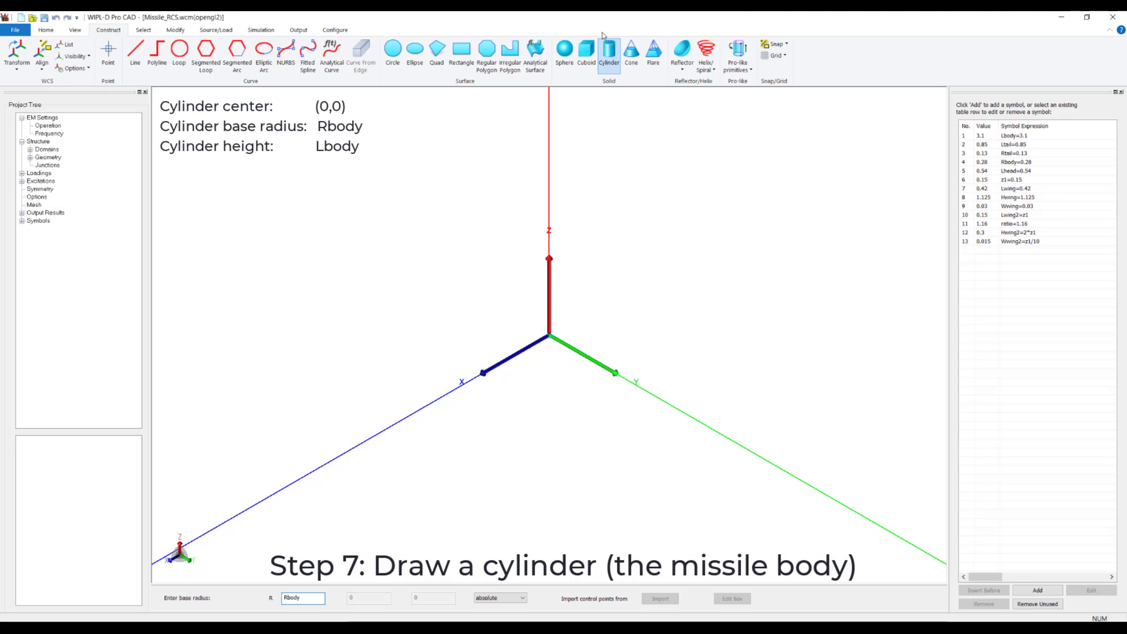
{"action": "key", "text": "Return"}
{"action": "type", "text": "L"}
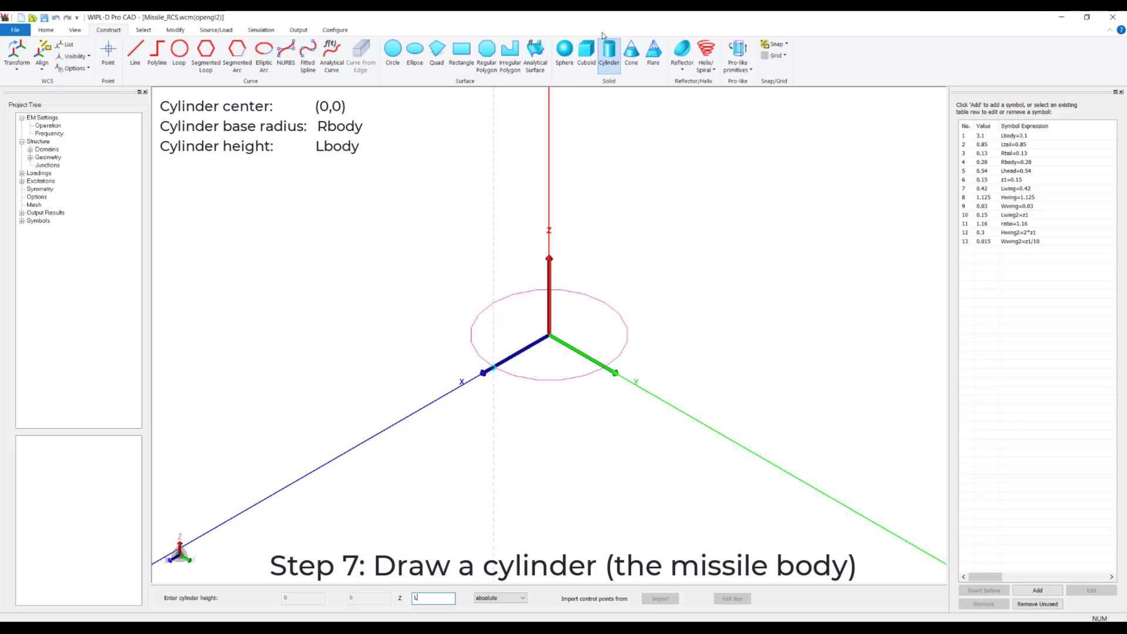
{"action": "type", "text": "body"}
{"action": "key", "text": "Return"}
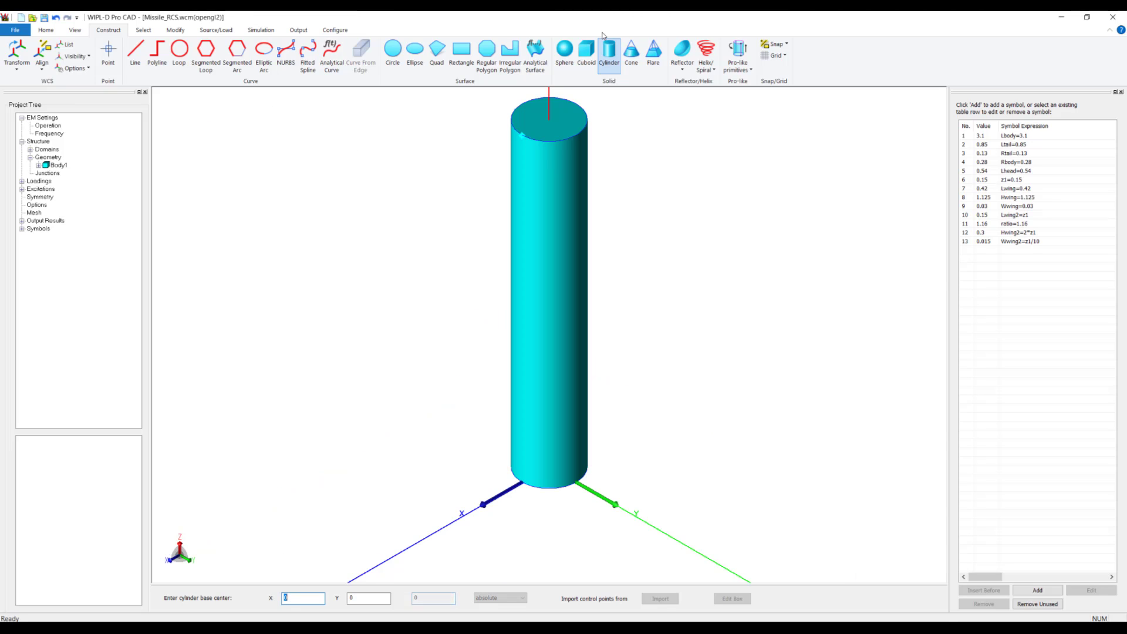
- Draw a truncated cone for the missile tail centered at (0,0) with first radius Rbody, second radius Rtail and height -Ltail
{"action": "left_click", "coordinate": [632, 56]}
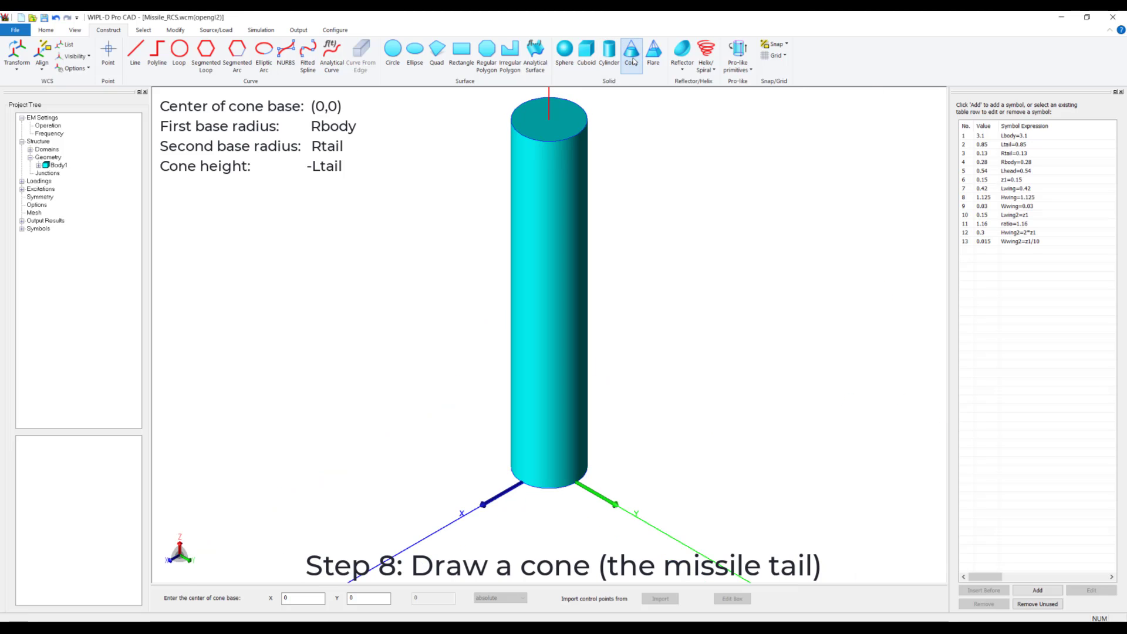
{"action": "key", "text": "Tab"}
{"action": "key", "text": "Return"}
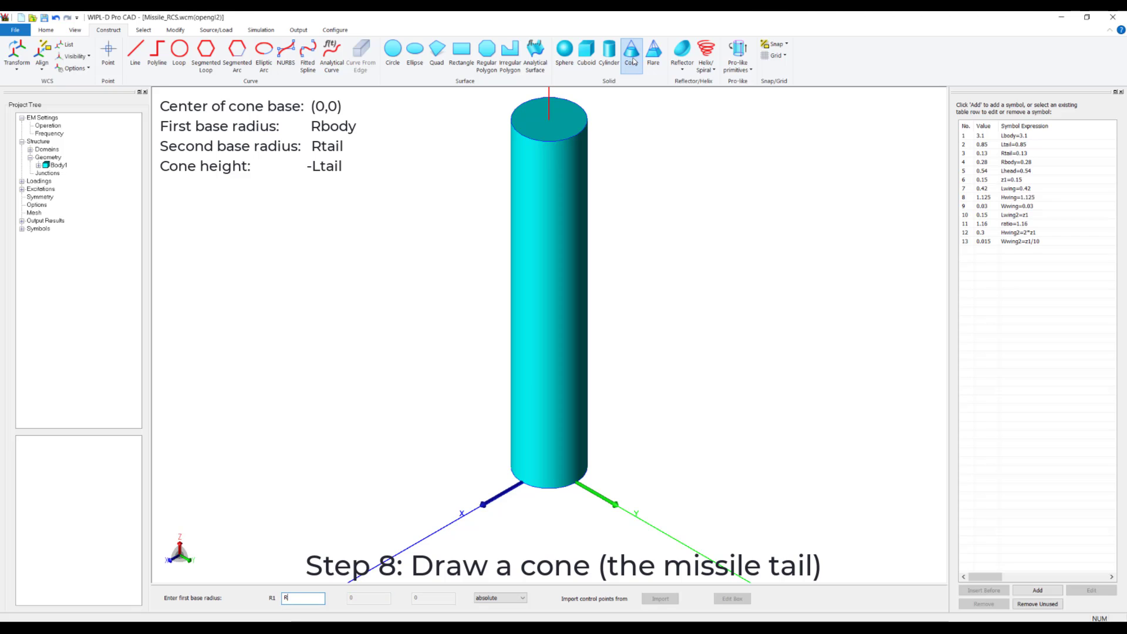
{"action": "type", "text": "Rbody"}
{"action": "key", "text": "Return"}
{"action": "type", "text": "Rtail"}
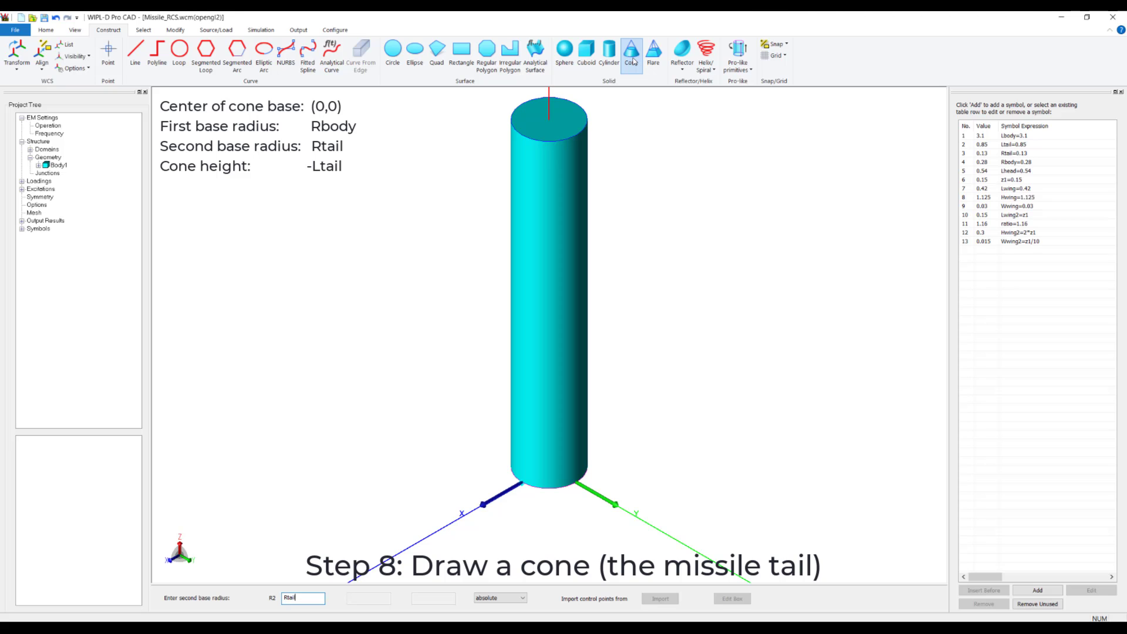
{"action": "key", "text": "Return"}
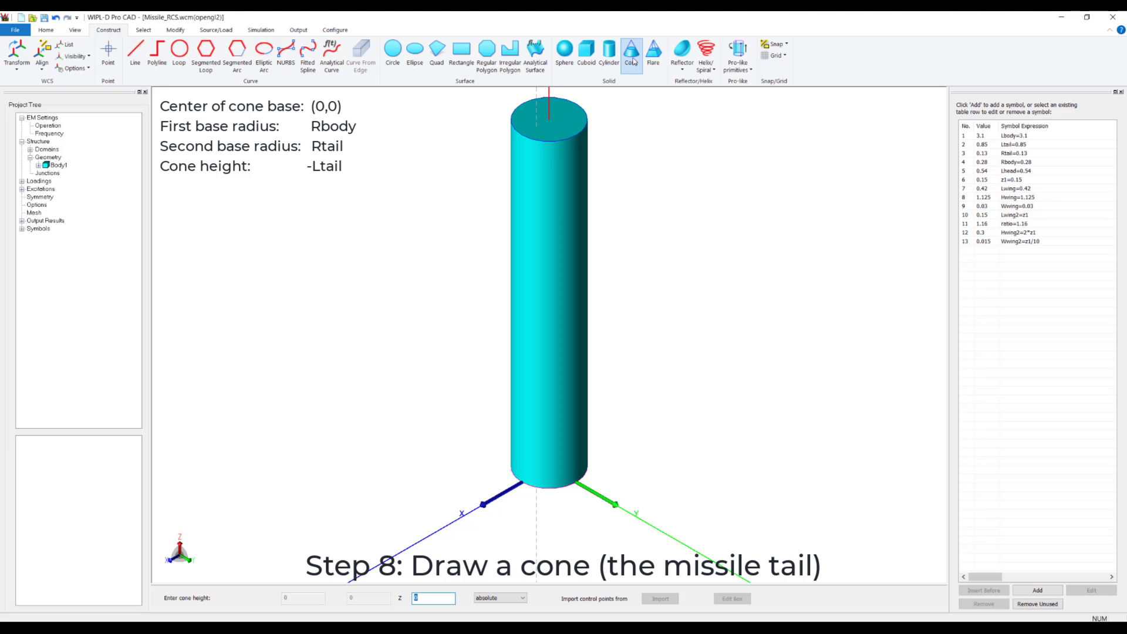
{"action": "type", "text": "-Ltail"}
{"action": "key", "text": "Return"}
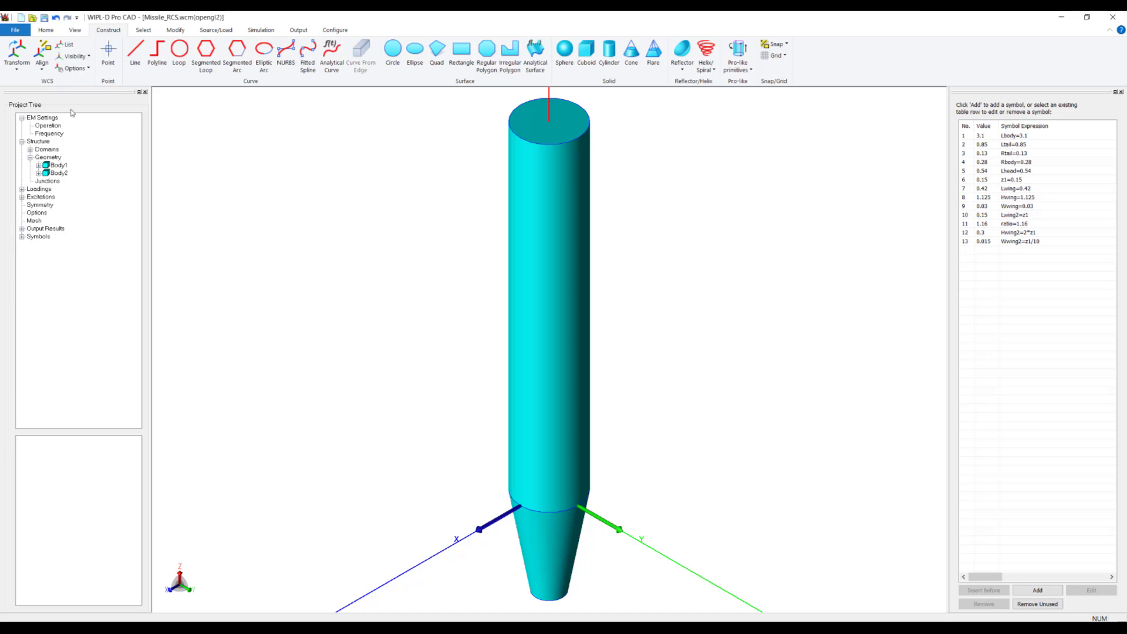
- Select the top end face of the cylinder and align the working coordinate system to it
{"action": "left_click", "coordinate": [142, 30]}
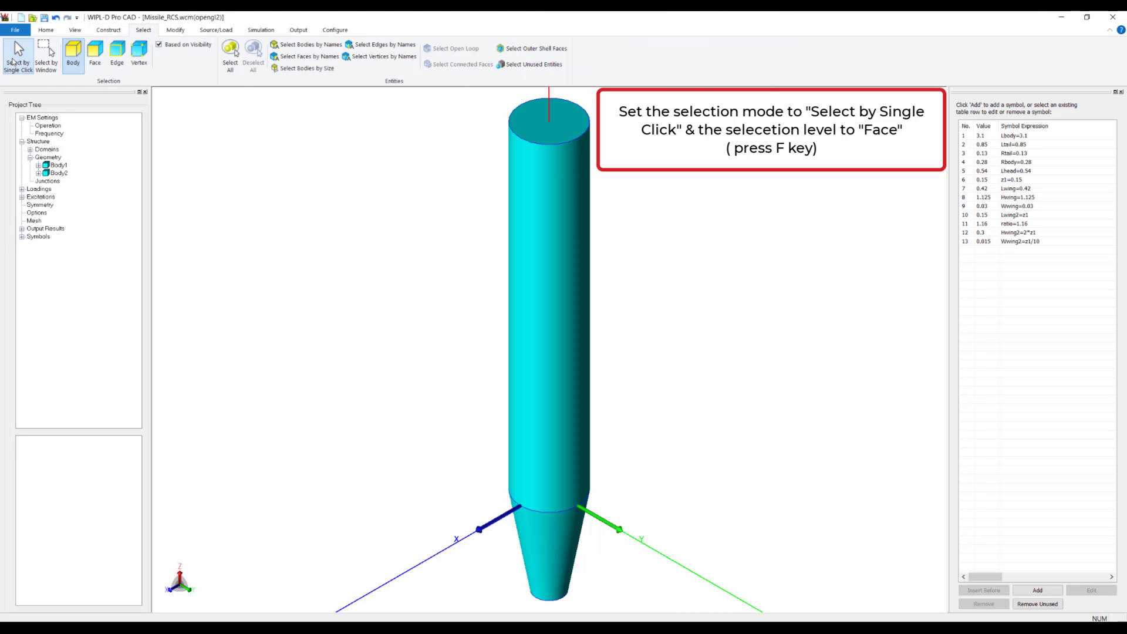
{"action": "left_click", "coordinate": [94, 54]}
{"action": "left_click", "coordinate": [559, 129]}
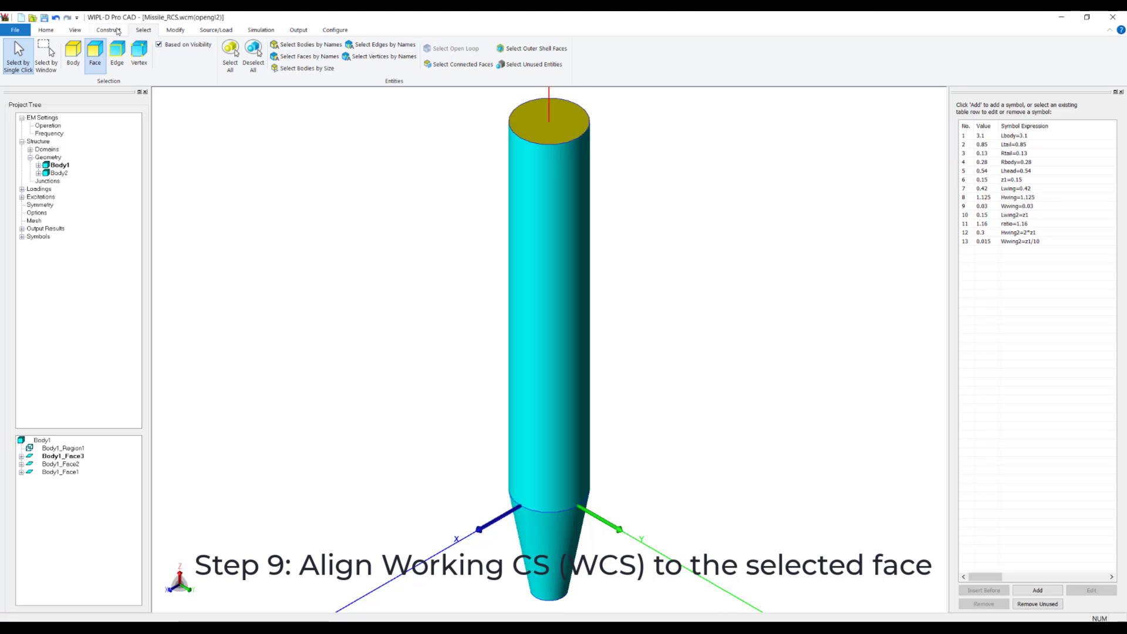
{"action": "left_click", "coordinate": [108, 29]}
{"action": "left_click", "coordinate": [41, 59]}
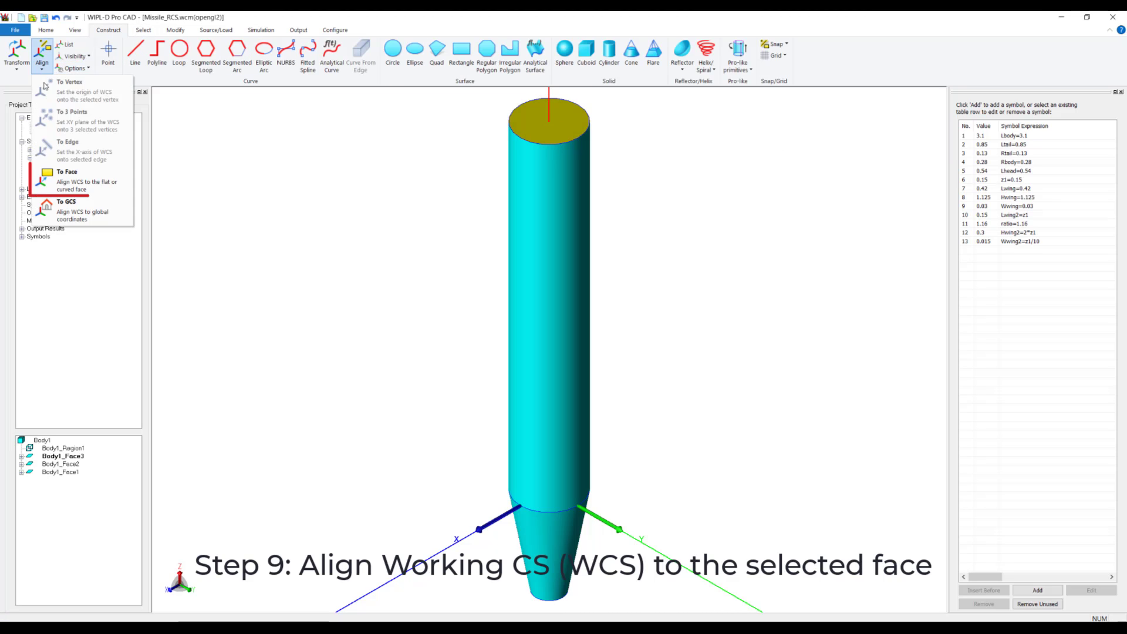
{"action": "left_click", "coordinate": [80, 184]}
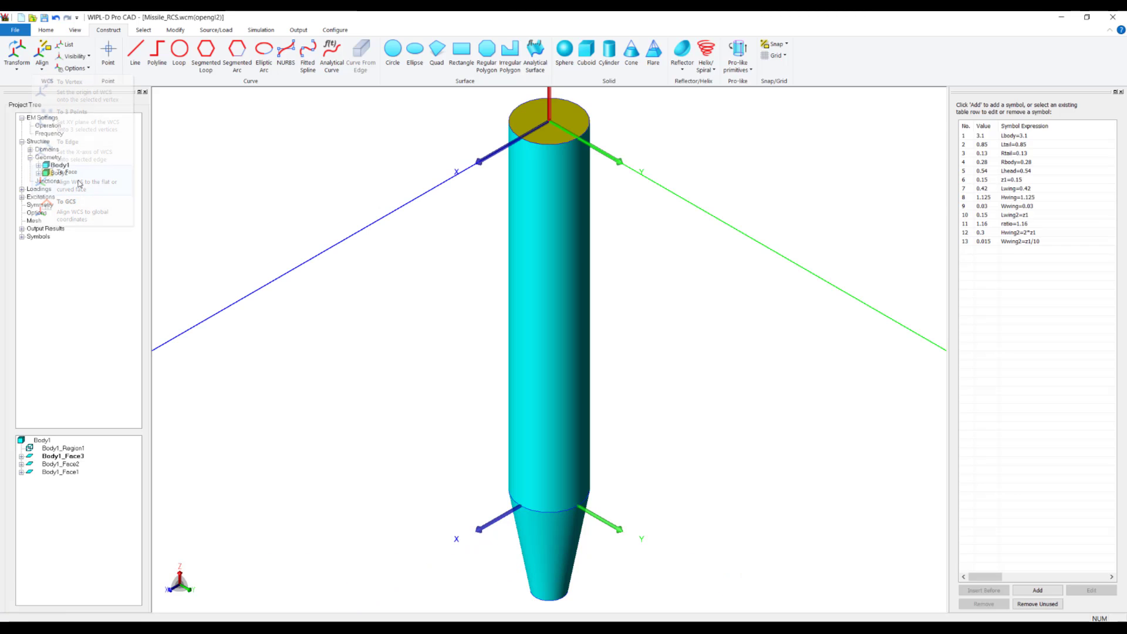
- Draw a sphere for the missile head centered at (0,0) with radius Rbody
{"action": "left_click", "coordinate": [564, 51]}
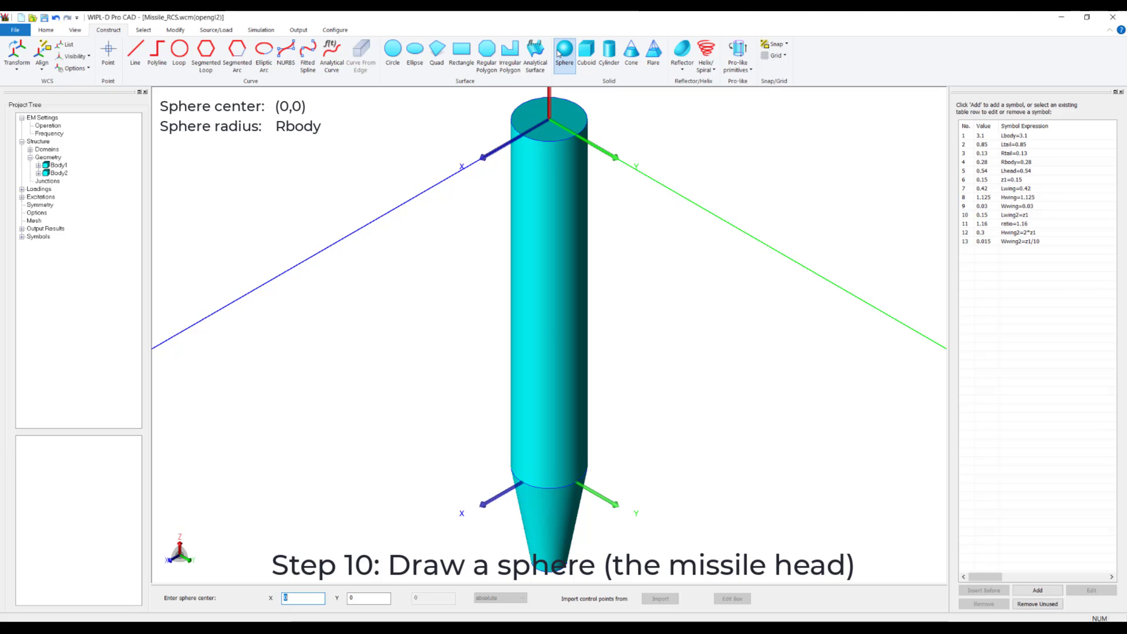
{"action": "key", "text": "Return"}
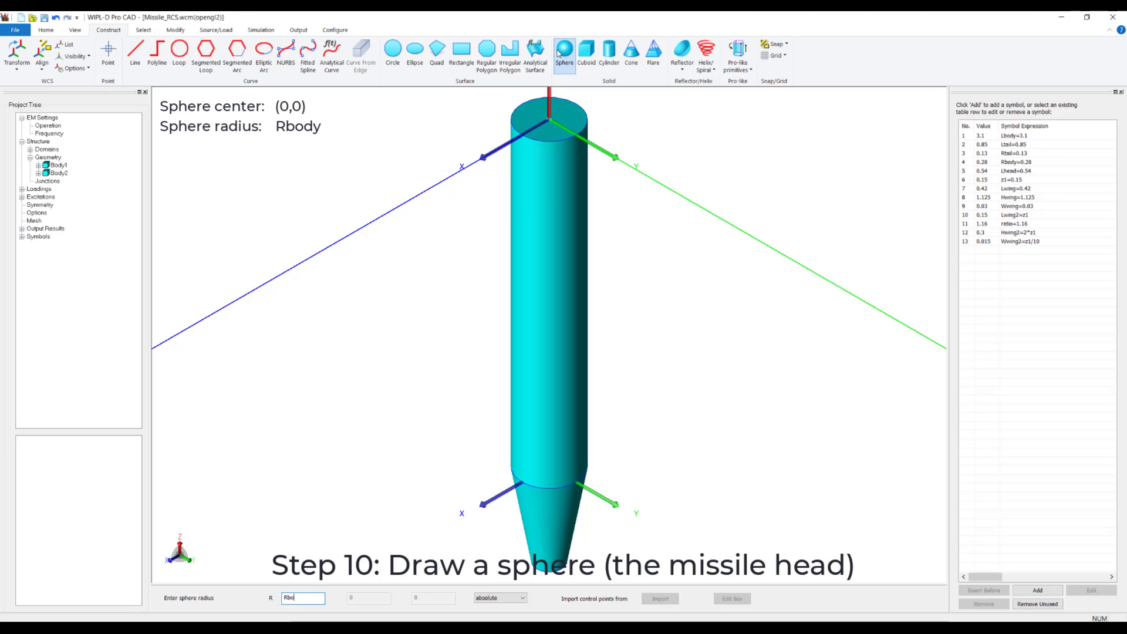
{"action": "type", "text": "Rbody"}
{"action": "key", "text": "Return"}
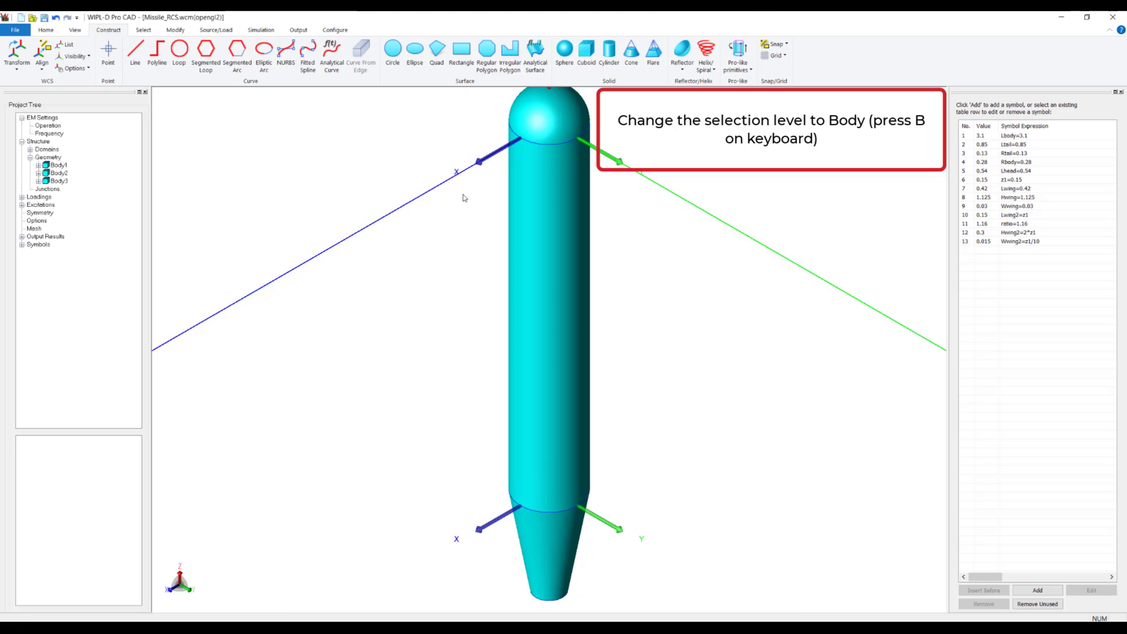
- Scale the head sphere along the z-axis by the factor Lhead/Rbody, keeping the X and Y scale at 1
{"action": "key", "text": "Home"}
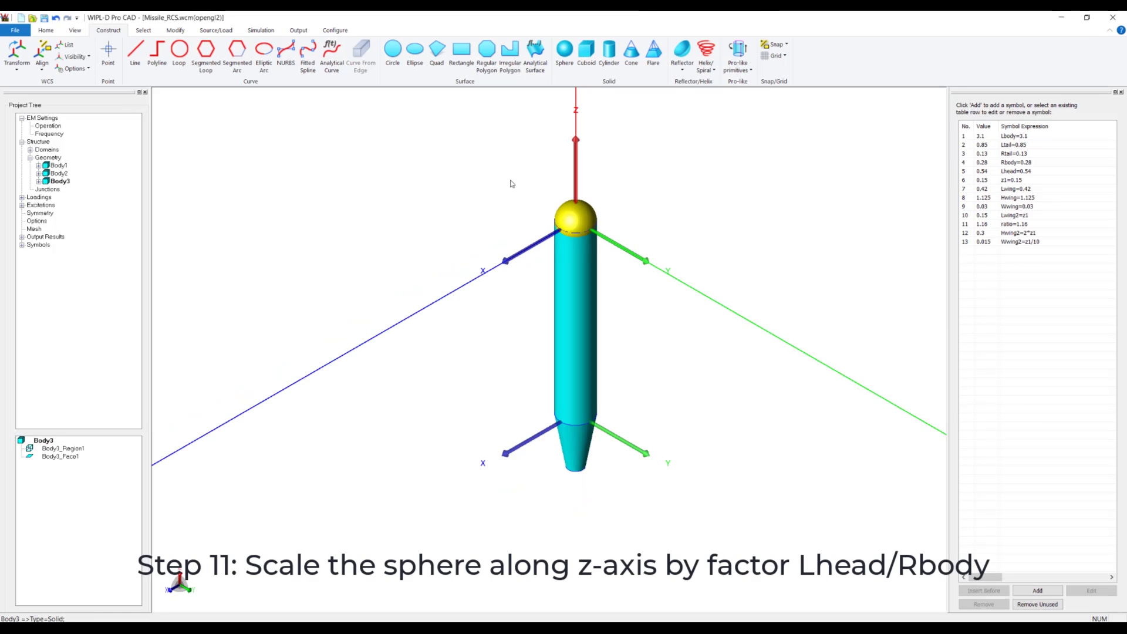
{"action": "left_click", "coordinate": [182, 30]}
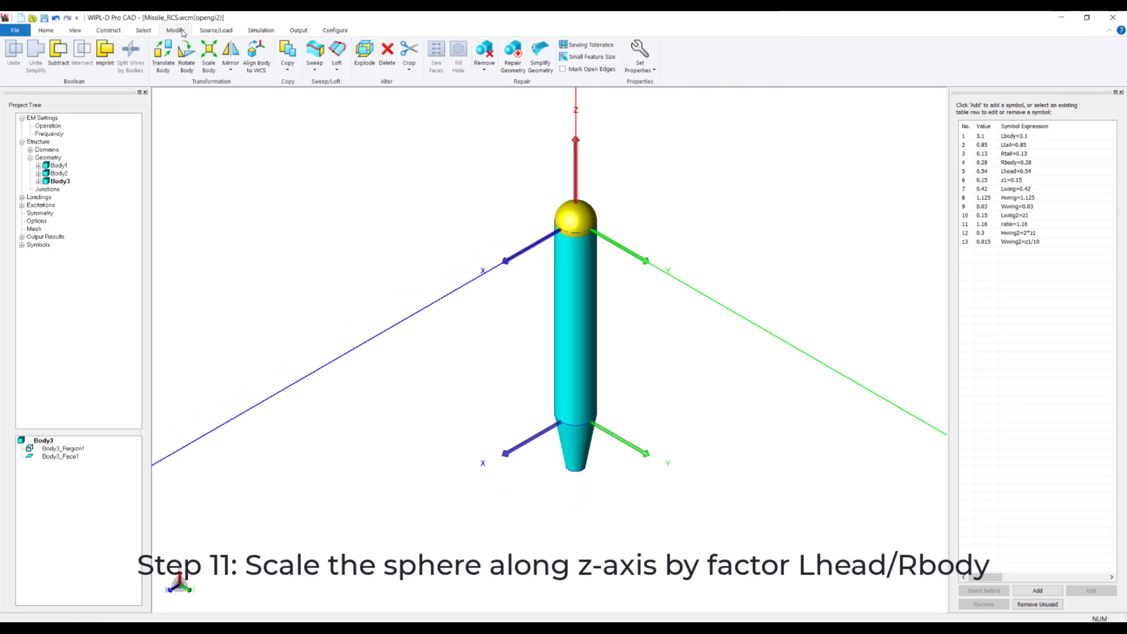
{"action": "left_click", "coordinate": [210, 59]}
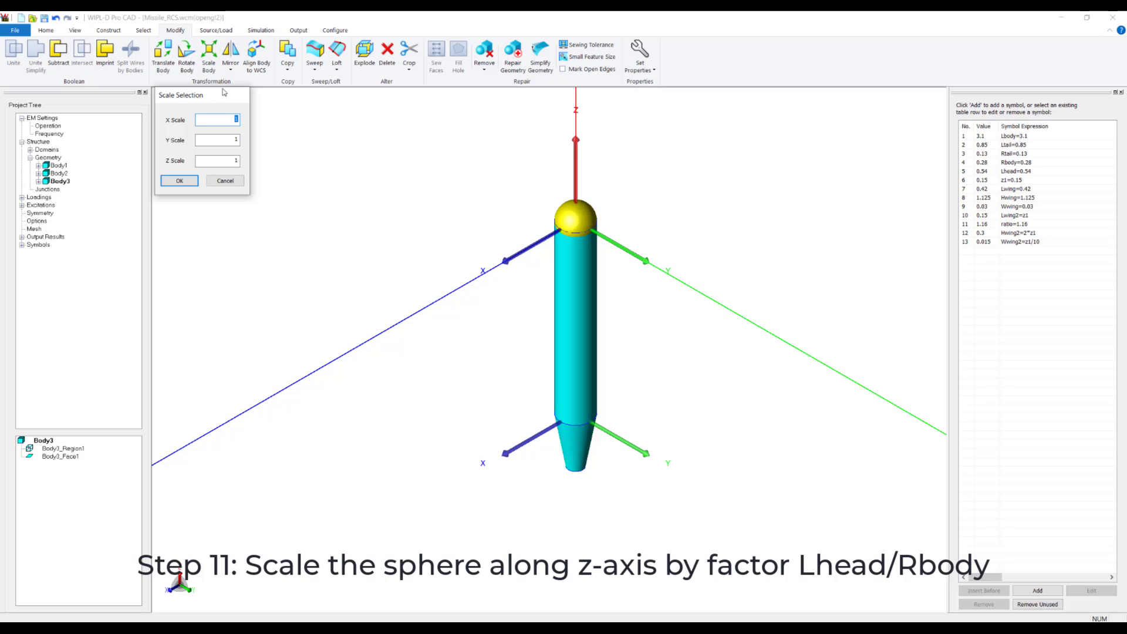
{"action": "key", "text": "Tab"}
{"action": "type", "text": "Lh"}
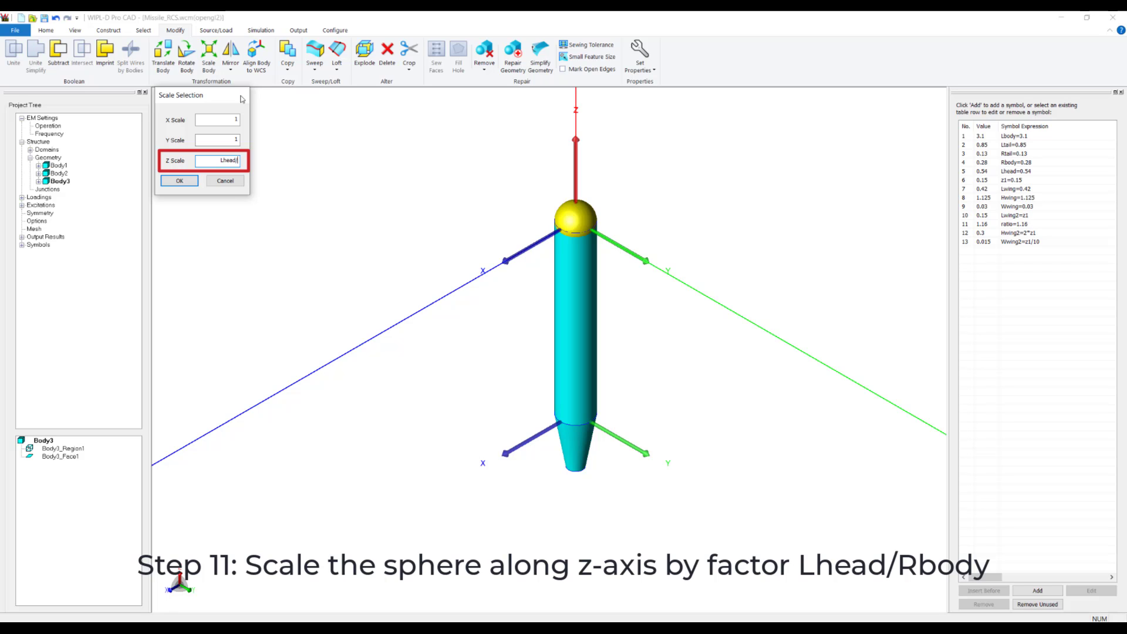
{"action": "type", "text": "ead/Rbody"}
{"action": "left_click", "coordinate": [179, 181]}
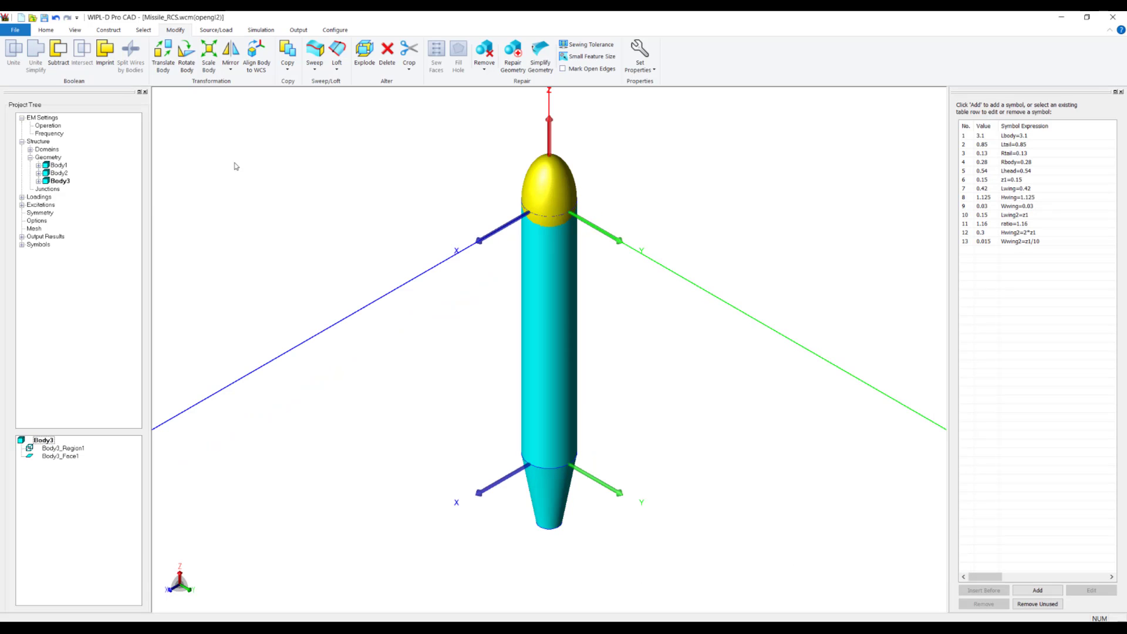
- Combine the missile's head, cylinder and tail cone into one body with Unite Simplify
{"action": "left_click", "coordinate": [544, 271], "text": "ctrl"}
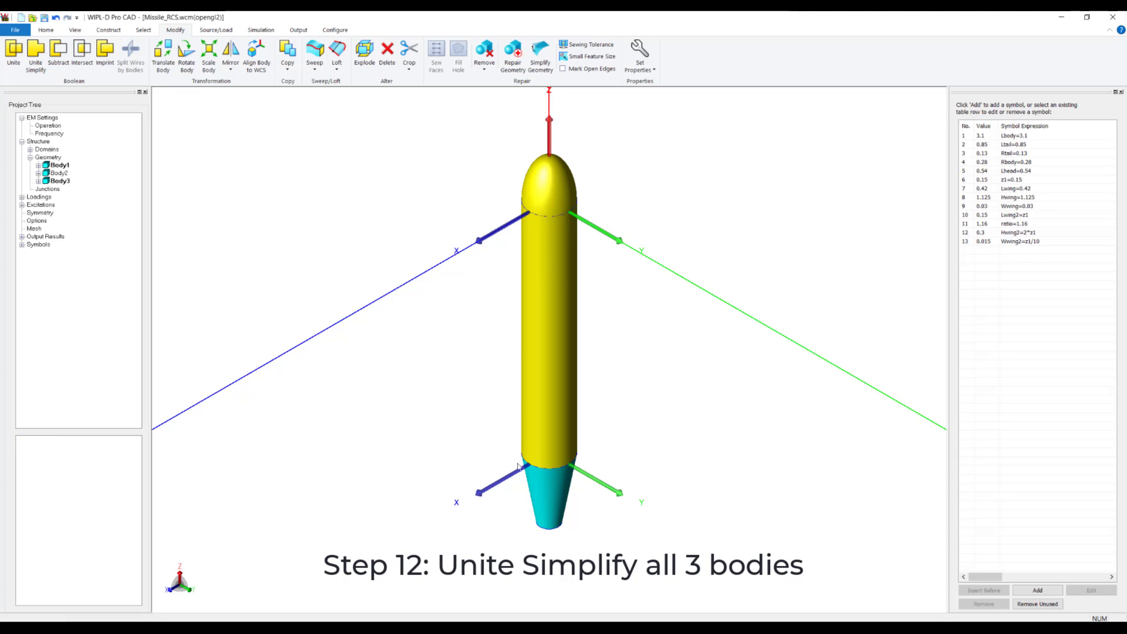
{"action": "left_click", "coordinate": [533, 497], "text": "ctrl"}
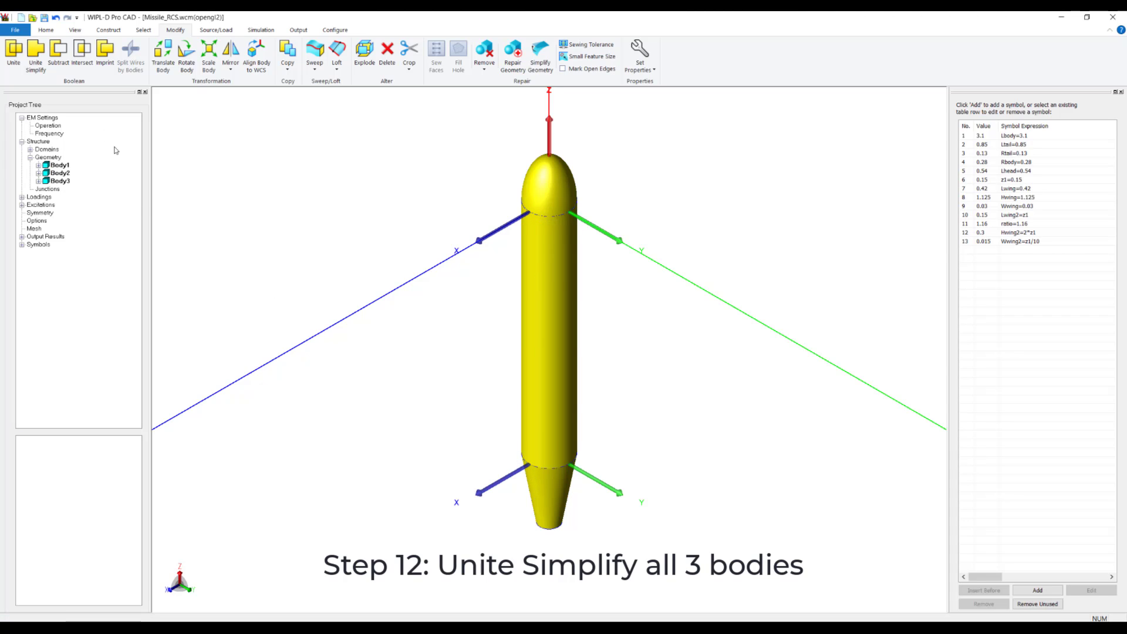
{"action": "left_click", "coordinate": [41, 71]}
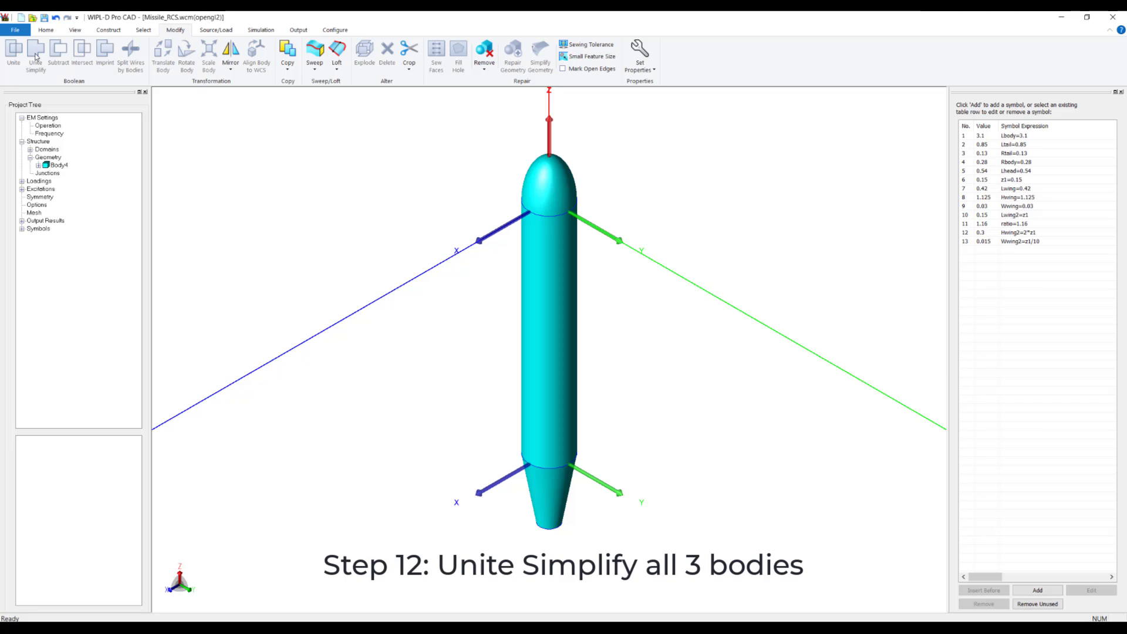
- Align the working coordinate system back to the global coordinate system
{"action": "left_click", "coordinate": [109, 30]}
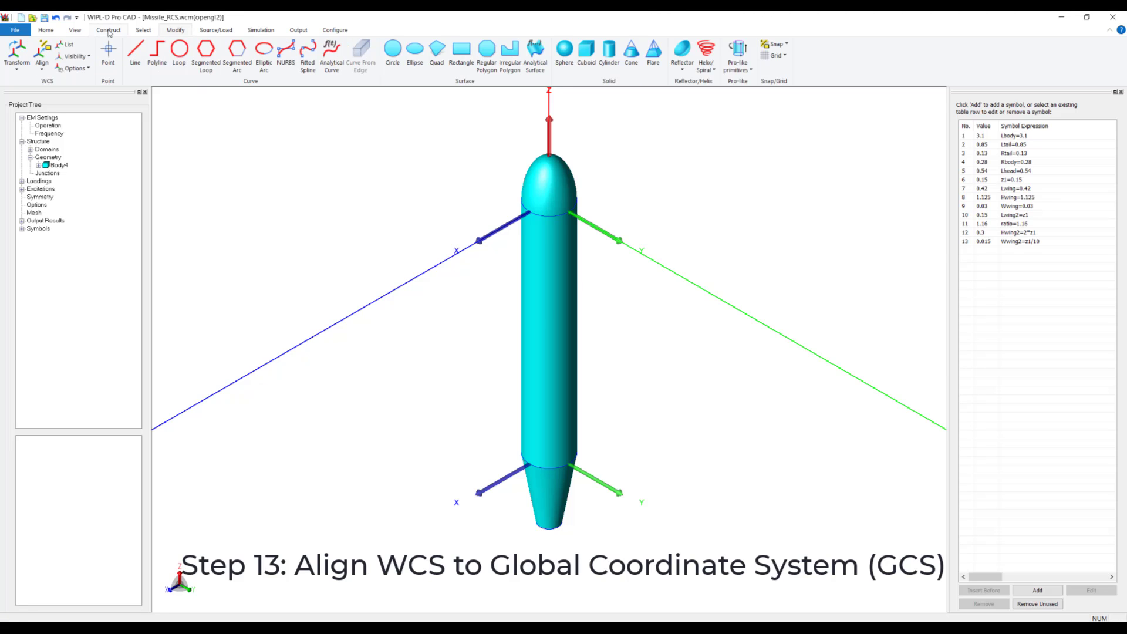
{"action": "left_click", "coordinate": [42, 58]}
{"action": "left_click", "coordinate": [69, 207]}
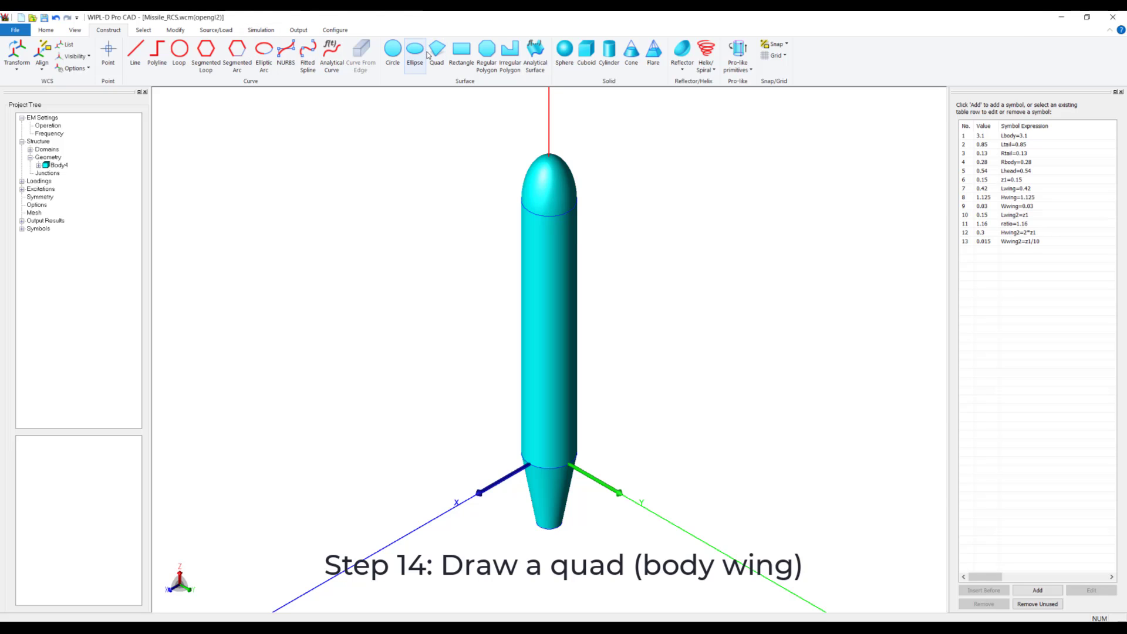
- Start a quad for the body wing with its first corner at (0,0,0) and second at (0,Hwing+Rbody,z1)
{"action": "left_click", "coordinate": [435, 56]}
{"action": "key", "text": "Tab"}
{"action": "key", "text": "Return"}
{"action": "key", "text": "Tab"}
{"action": "type", "text": "Hwin"}
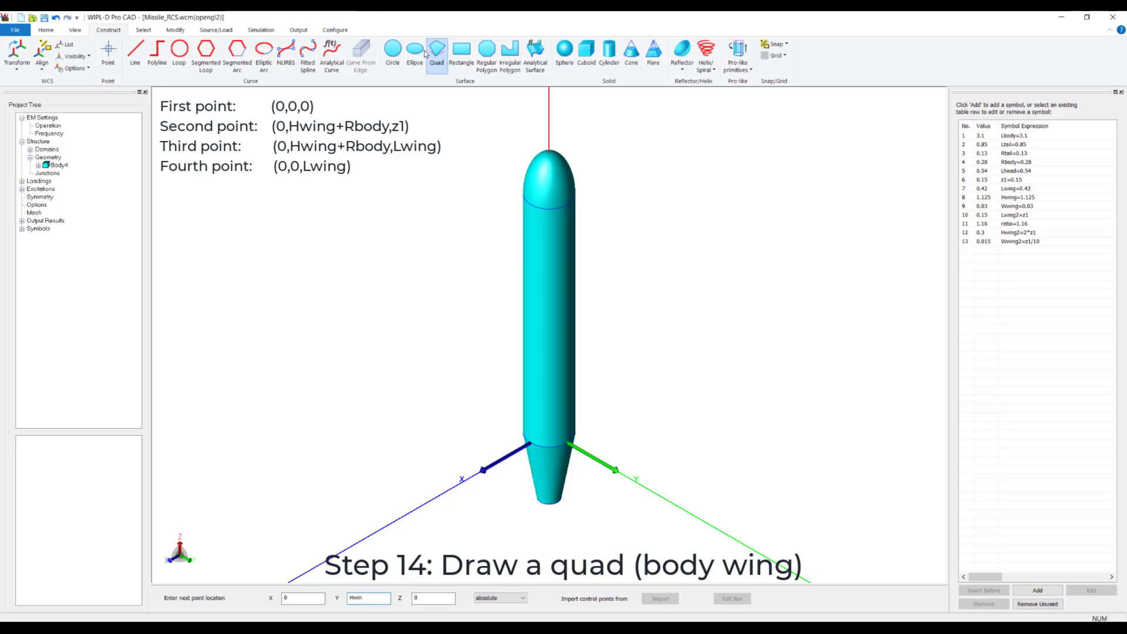
{"action": "type", "text": "g+Rbody"}
{"action": "key", "text": "Tab"}
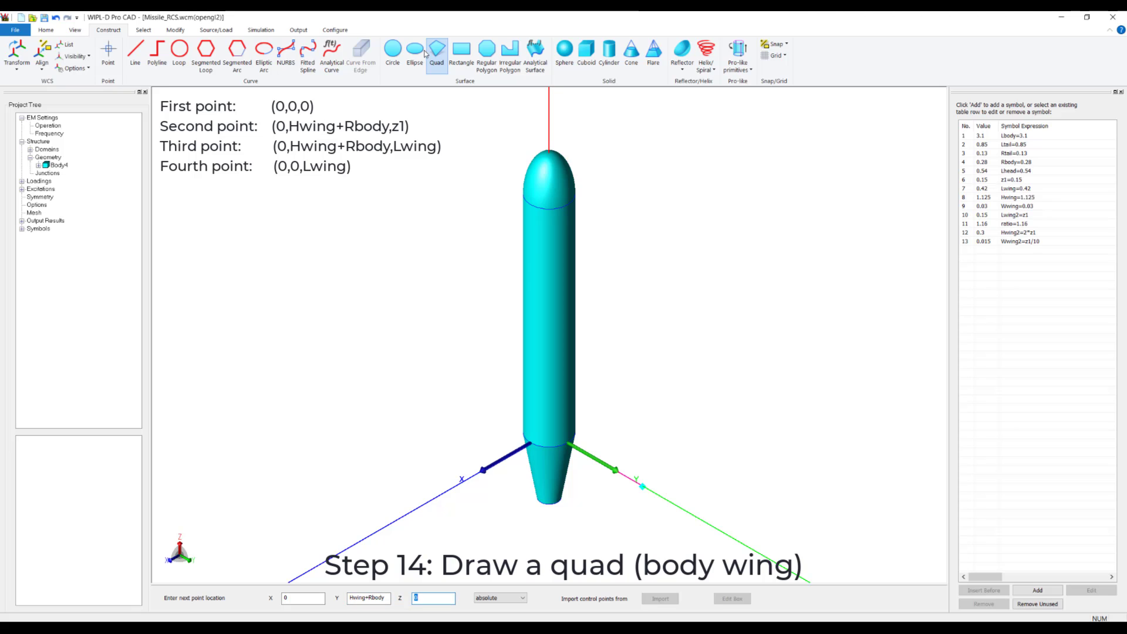
{"action": "type", "text": "1"}
{"action": "key", "text": "Return"}
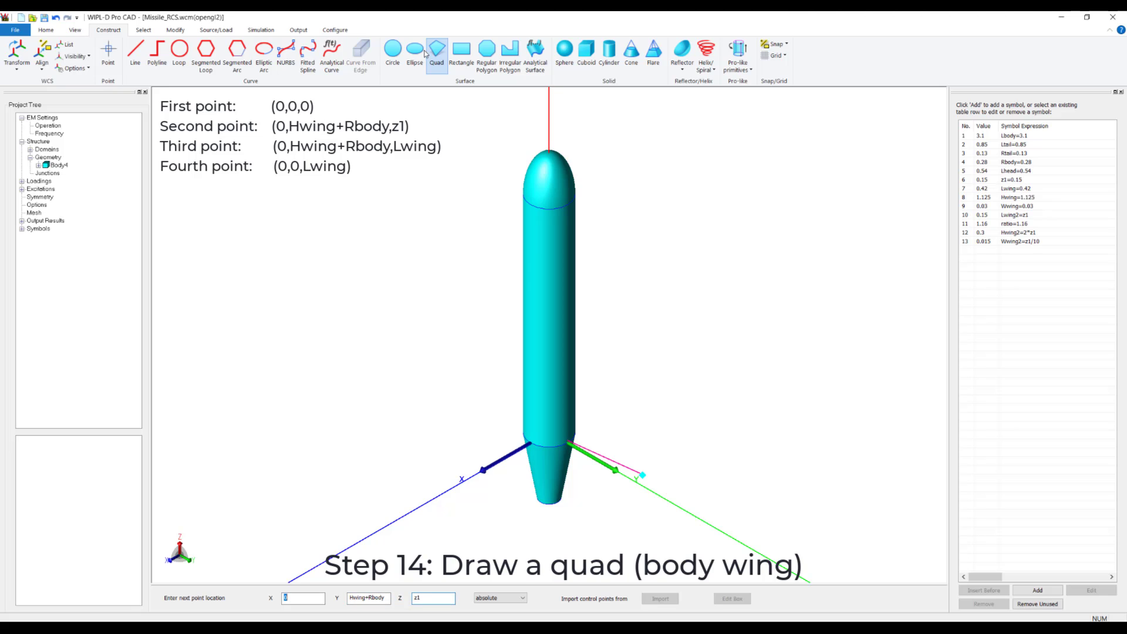
- Finish the body-wing quad with its third corner at (0,Hwing+Rbody,Lwing) and fourth corner at (0,0,Lwing)
{"action": "key", "text": "Tab"}
{"action": "key", "text": "Tab"}
{"action": "type", "text": "Lwing"}
{"action": "key", "text": "Return"}
{"action": "key", "text": "Tab"}
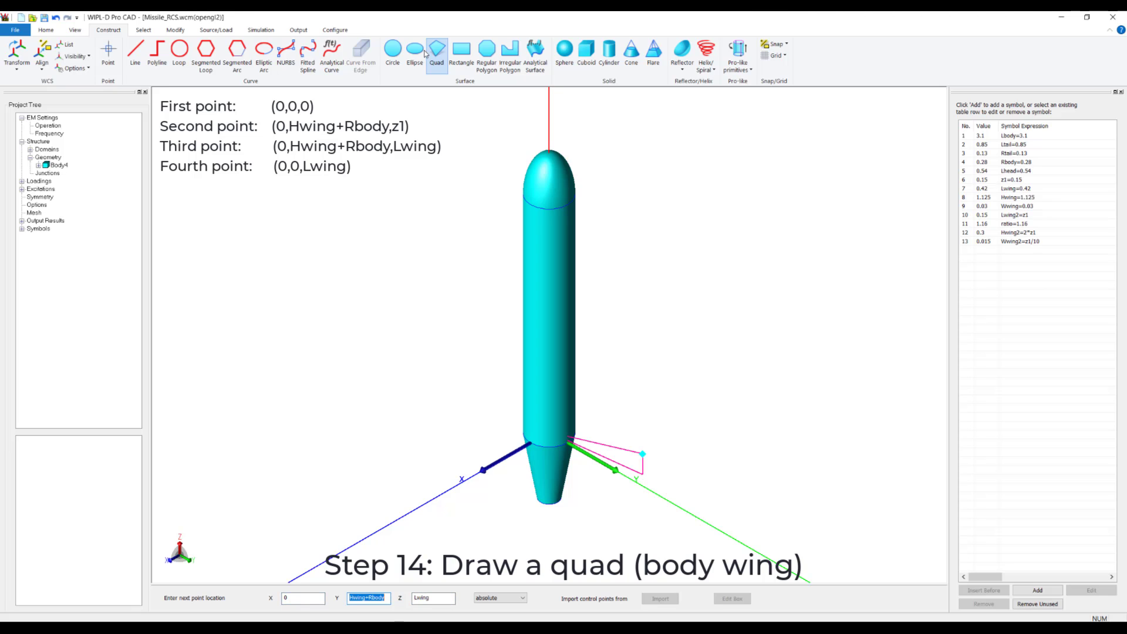
{"action": "type", "text": "0"}
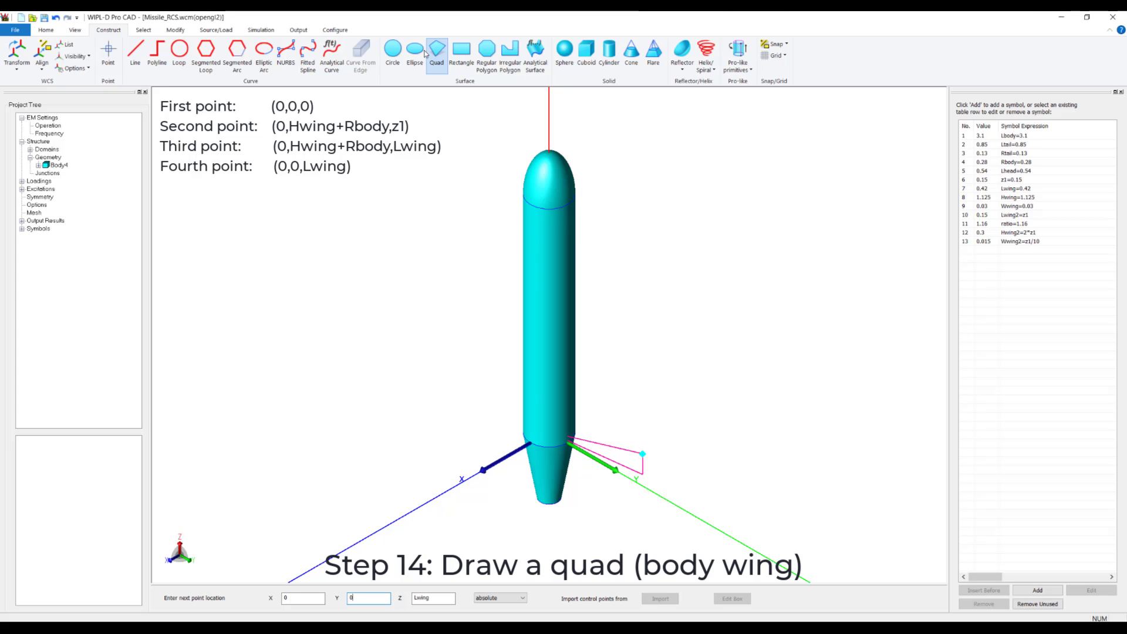
{"action": "key", "text": "Return"}
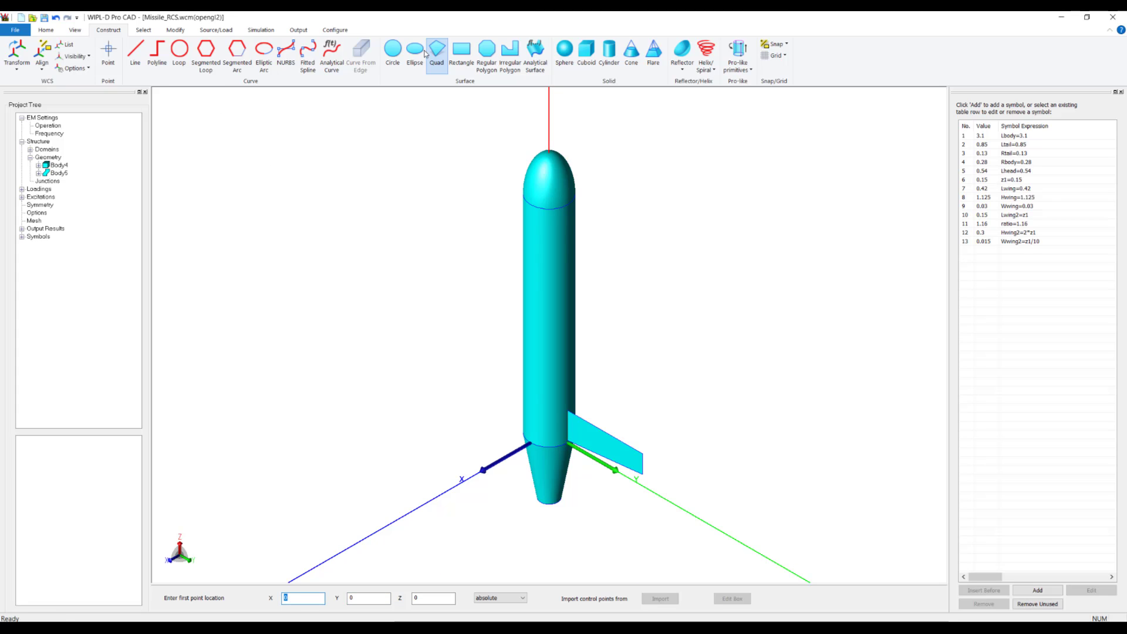
{"action": "key", "text": "Escape"}
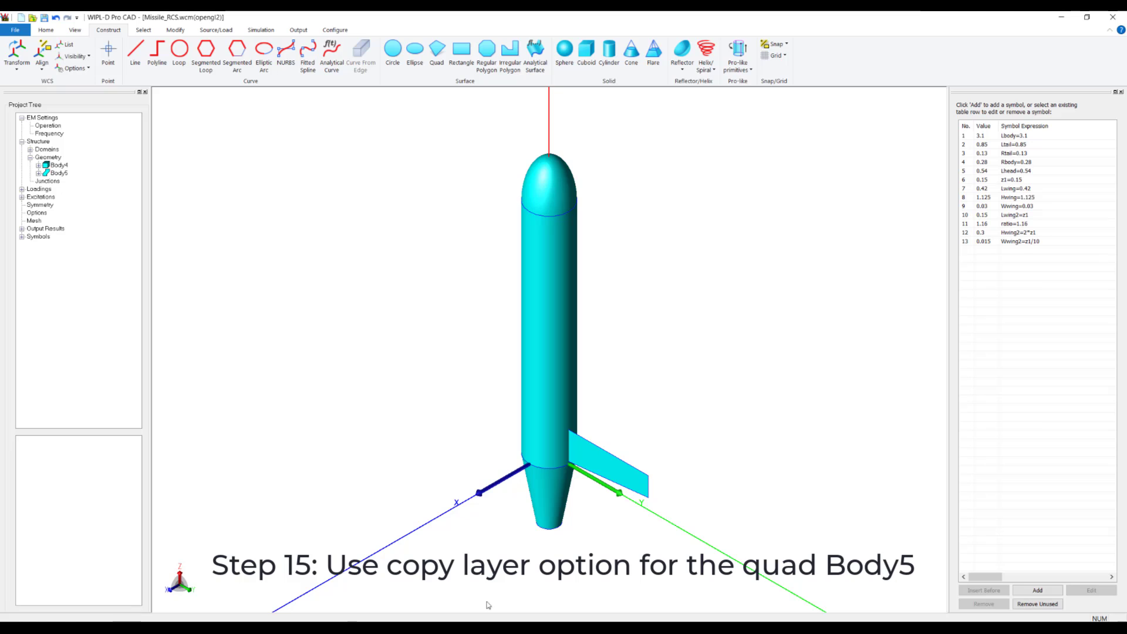
- Thicken the body-wing quad with Copy Layer, using the Centered direction and a thickness of Wwing
{"action": "left_click", "coordinate": [598, 463]}
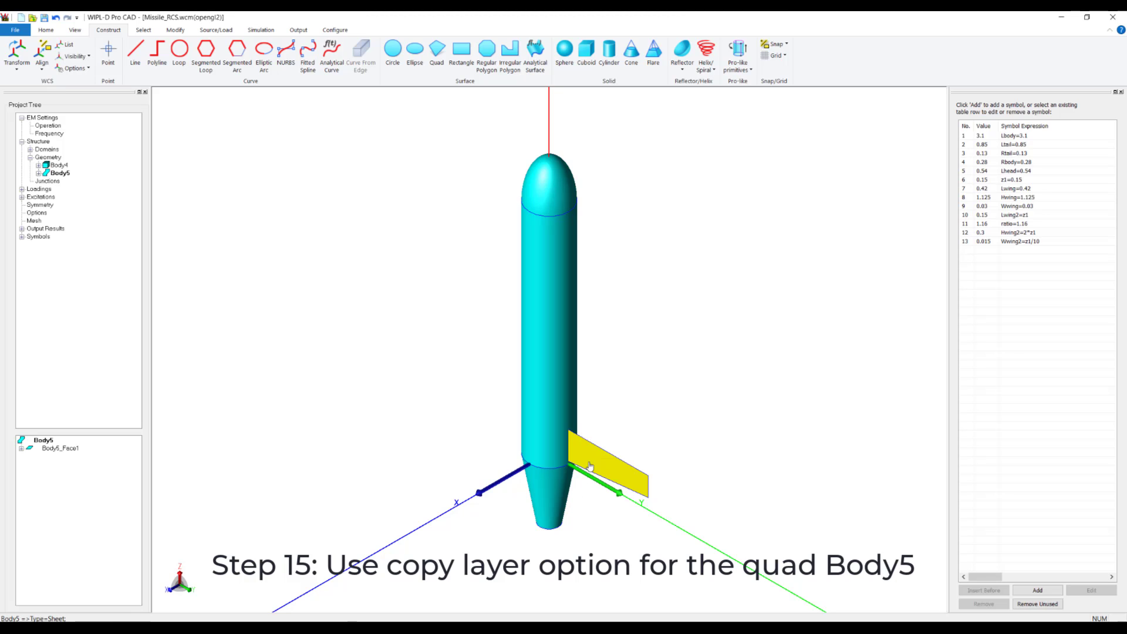
{"action": "left_click", "coordinate": [174, 30]}
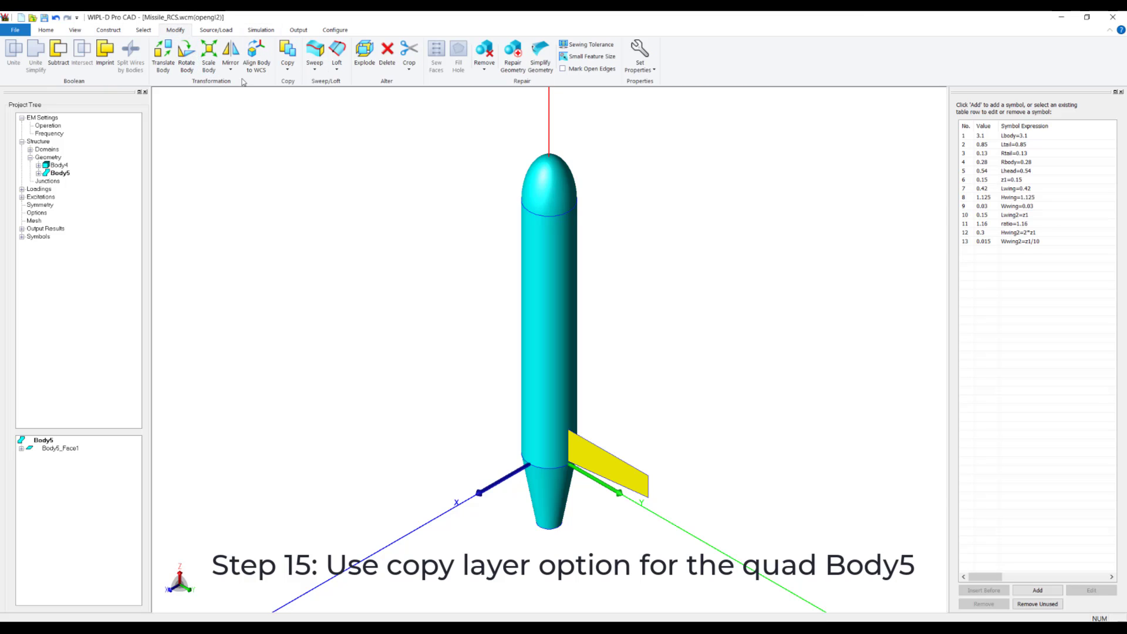
{"action": "left_click", "coordinate": [288, 59]}
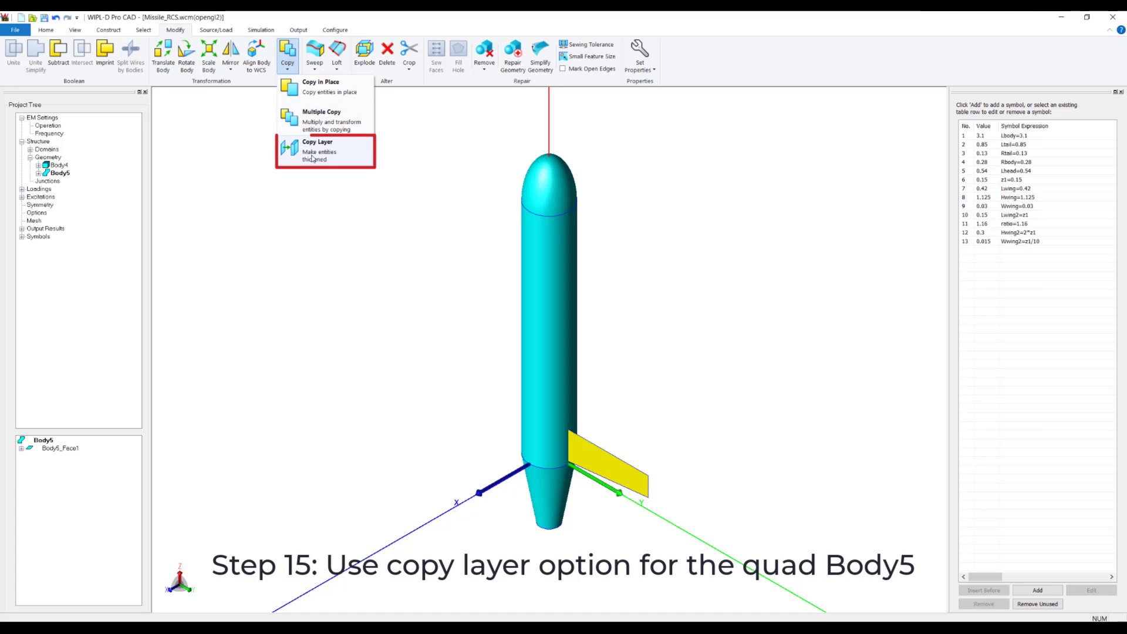
{"action": "left_click", "coordinate": [313, 154]}
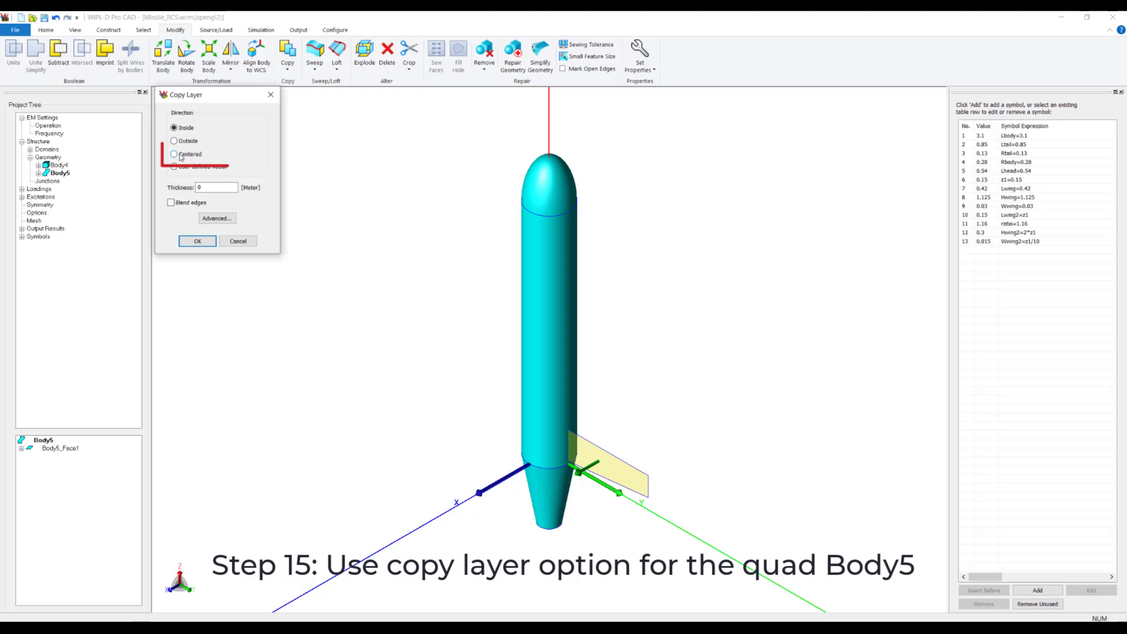
{"action": "left_click", "coordinate": [174, 154]}
{"action": "double_click", "coordinate": [202, 188]}
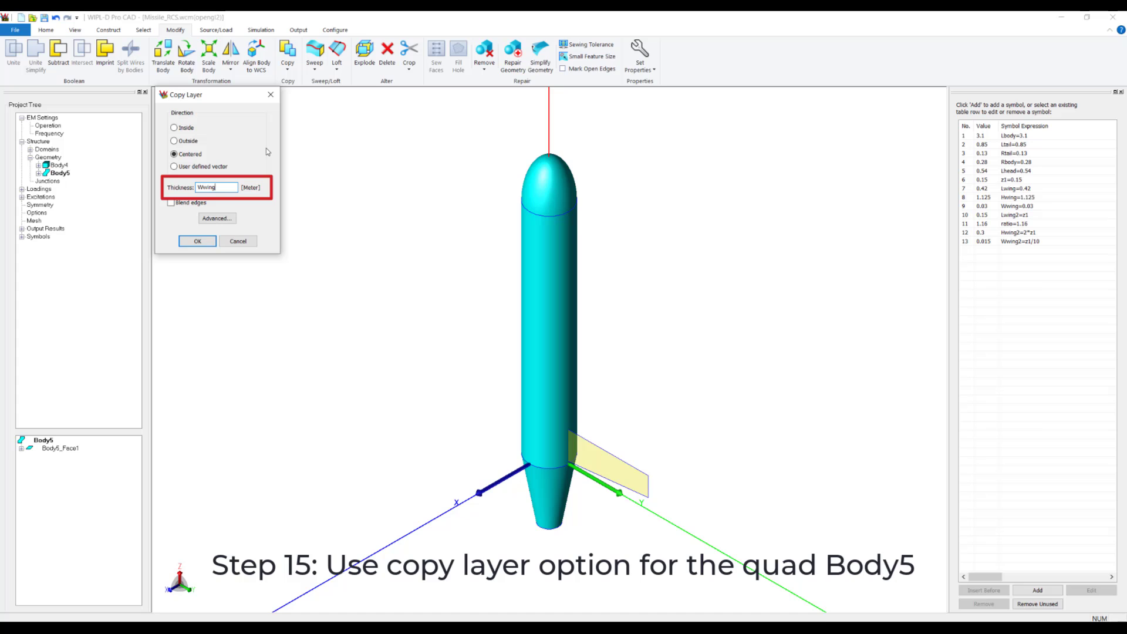
{"action": "key", "text": "Return"}
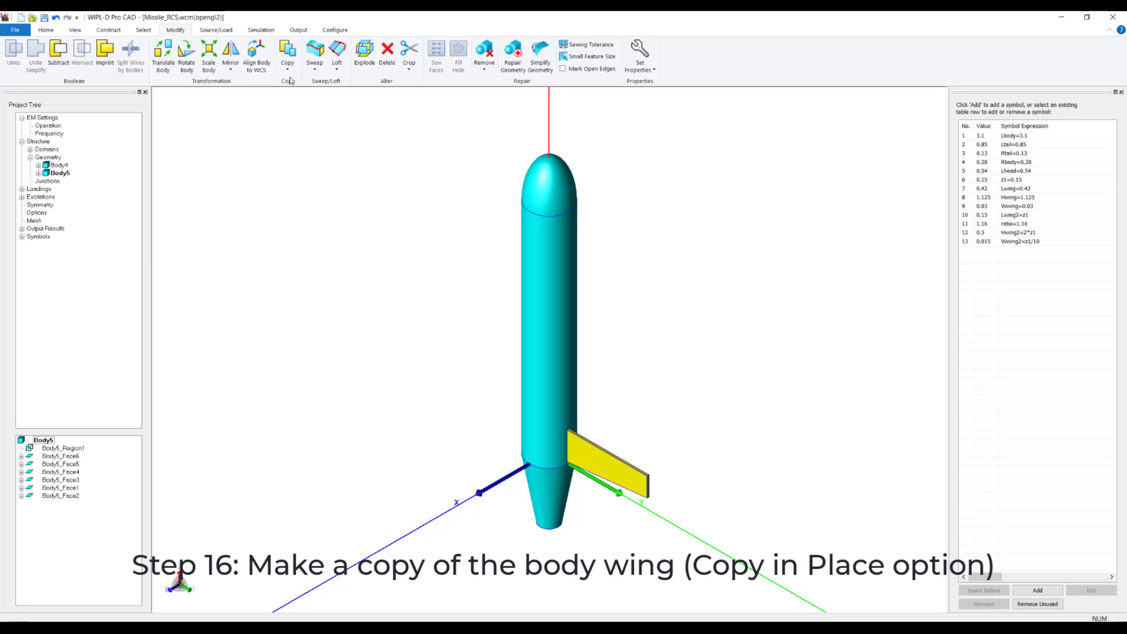
- Copy the thickened body wing in place and mirror the copy across the xOz plane
{"action": "left_click", "coordinate": [291, 69]}
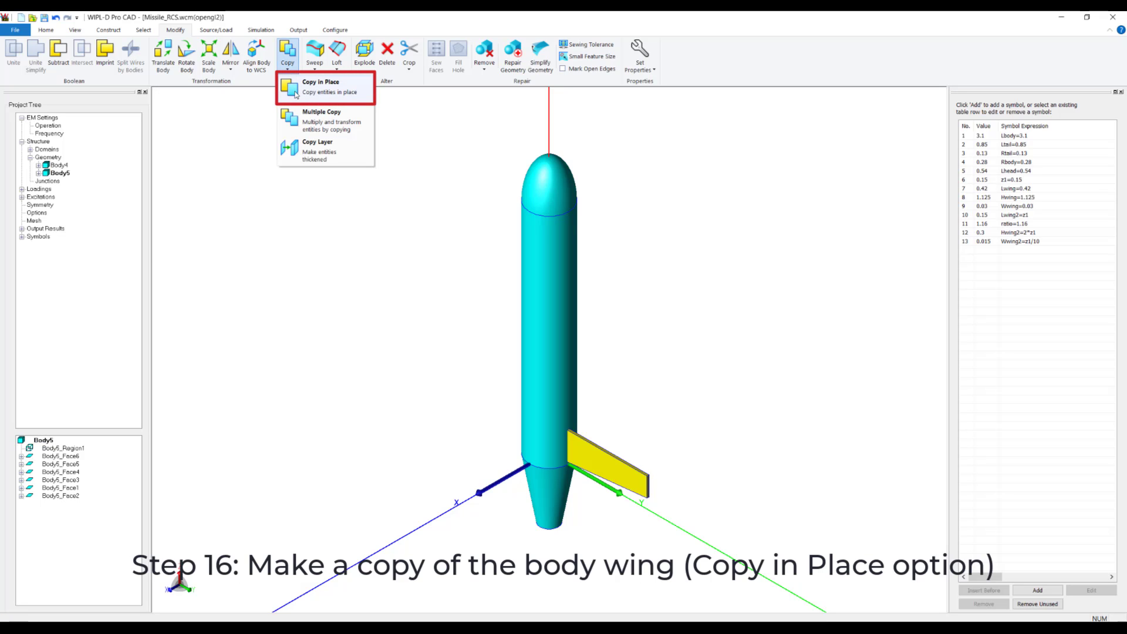
{"action": "left_click", "coordinate": [296, 92]}
{"action": "left_click", "coordinate": [69, 182]}
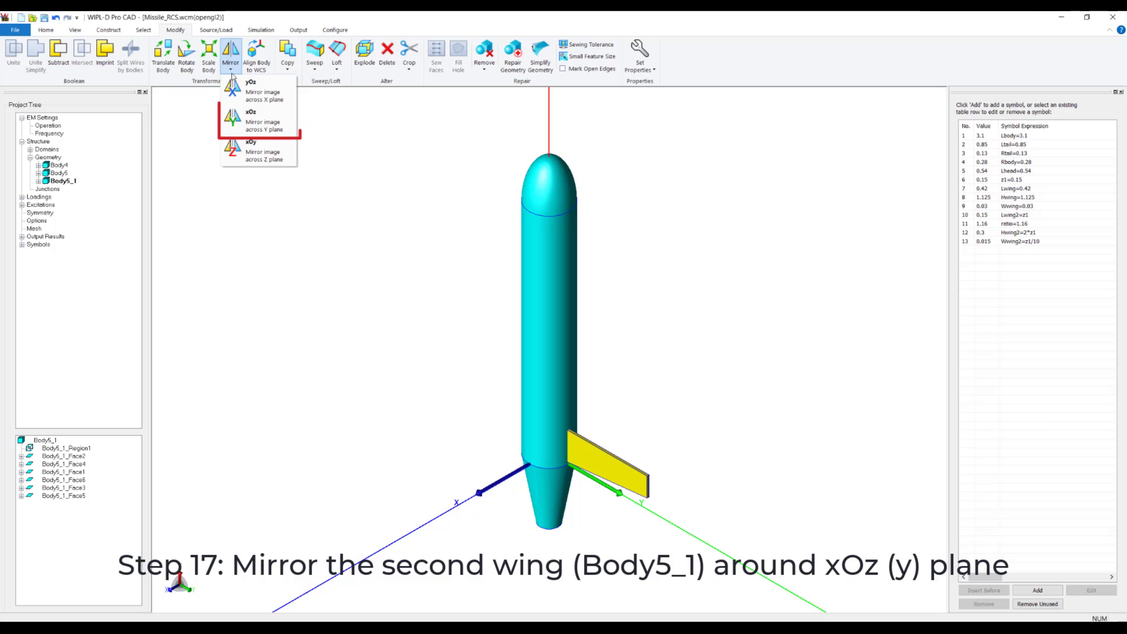
{"action": "left_click", "coordinate": [247, 122]}
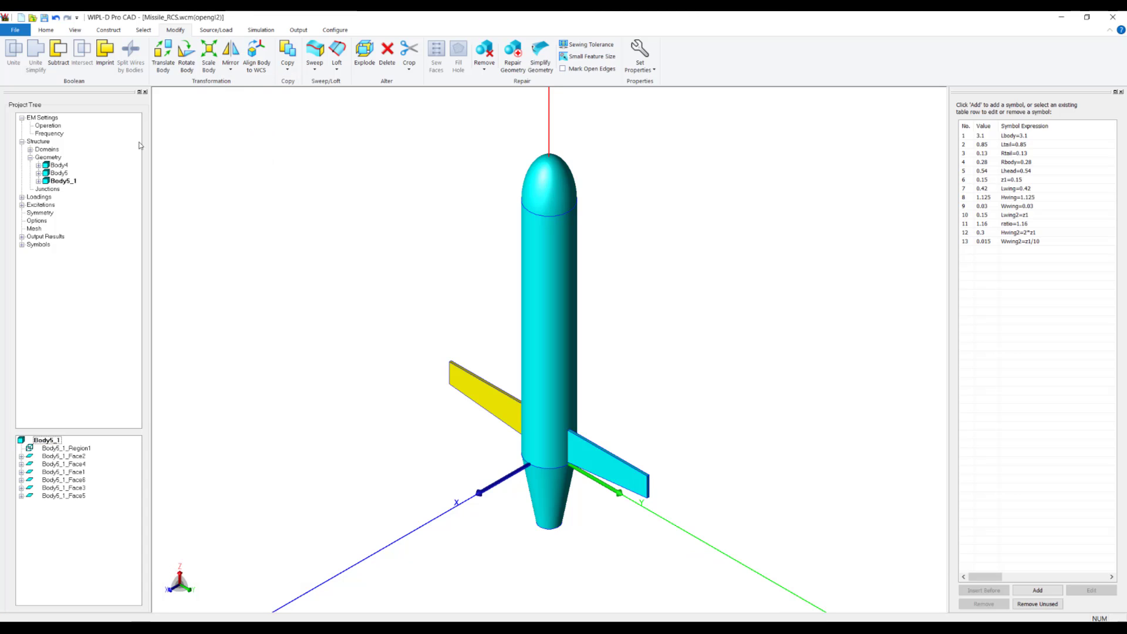
- Unite the original body wing and its mirrored copy into one body with the plain Unite operation
{"action": "left_click", "coordinate": [59, 174]}
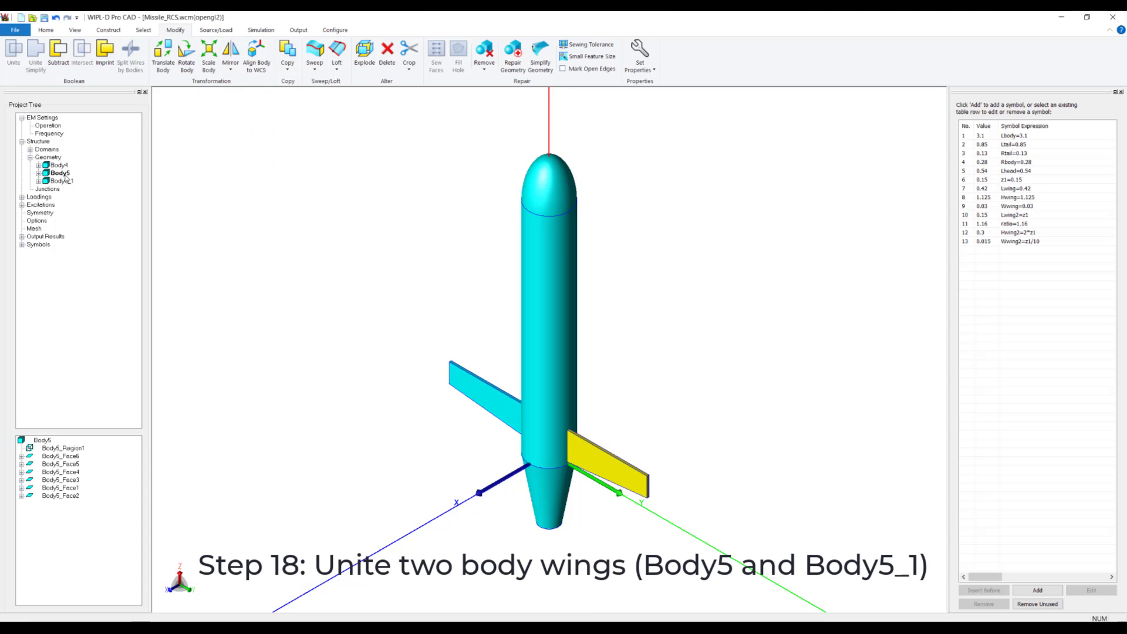
{"action": "left_click", "coordinate": [63, 182], "text": "ctrl"}
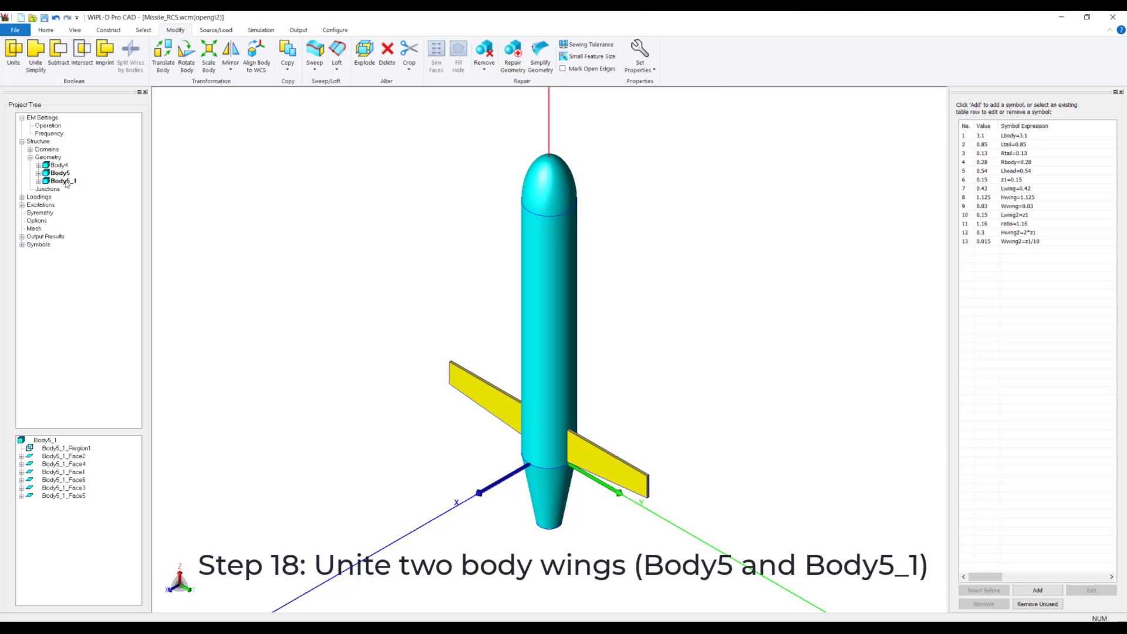
{"action": "left_click", "coordinate": [18, 59]}
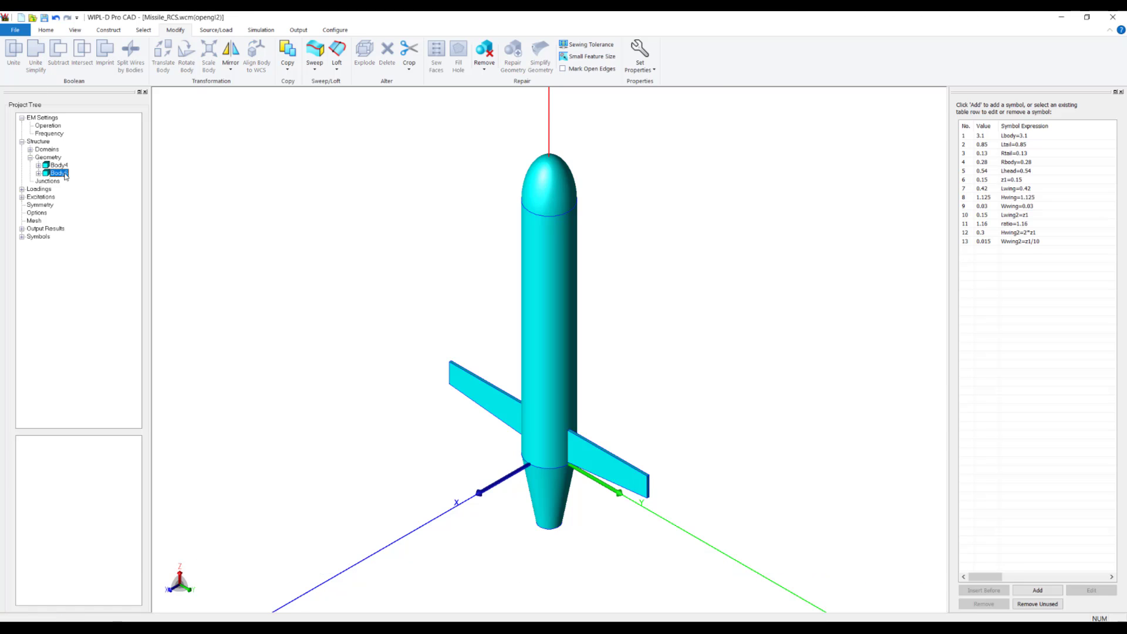
- Translate the united wings along the z-axis by dZ = (Lbody-Lwing)/2
{"action": "left_click", "coordinate": [165, 56]}
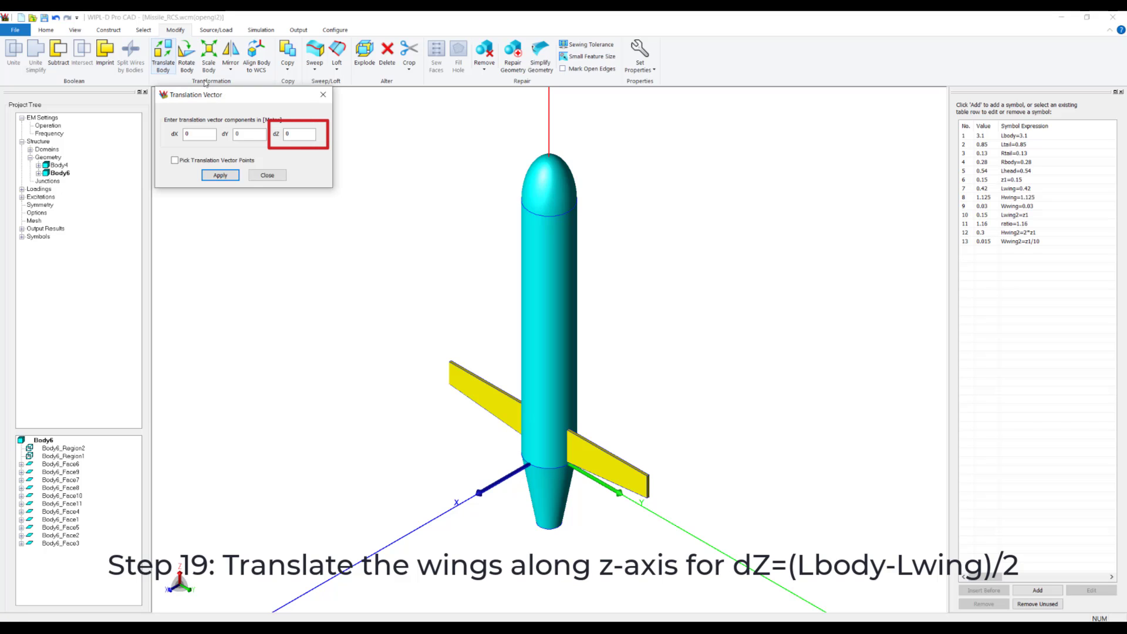
{"action": "double_click", "coordinate": [286, 134]}
{"action": "key", "text": "Return"}
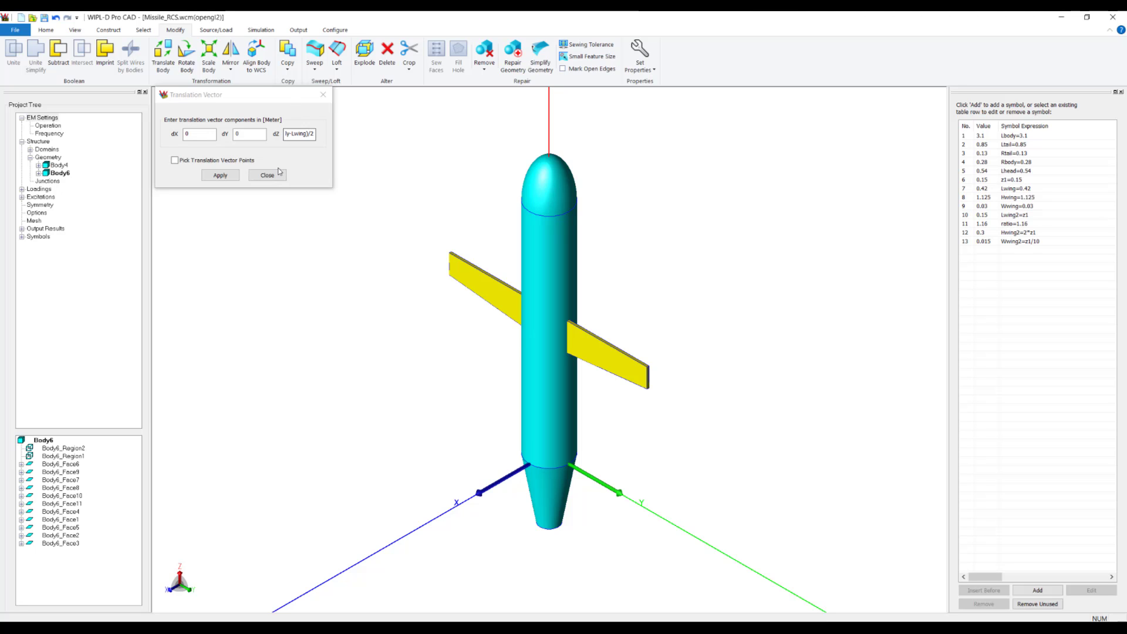
{"action": "left_click", "coordinate": [268, 175]}
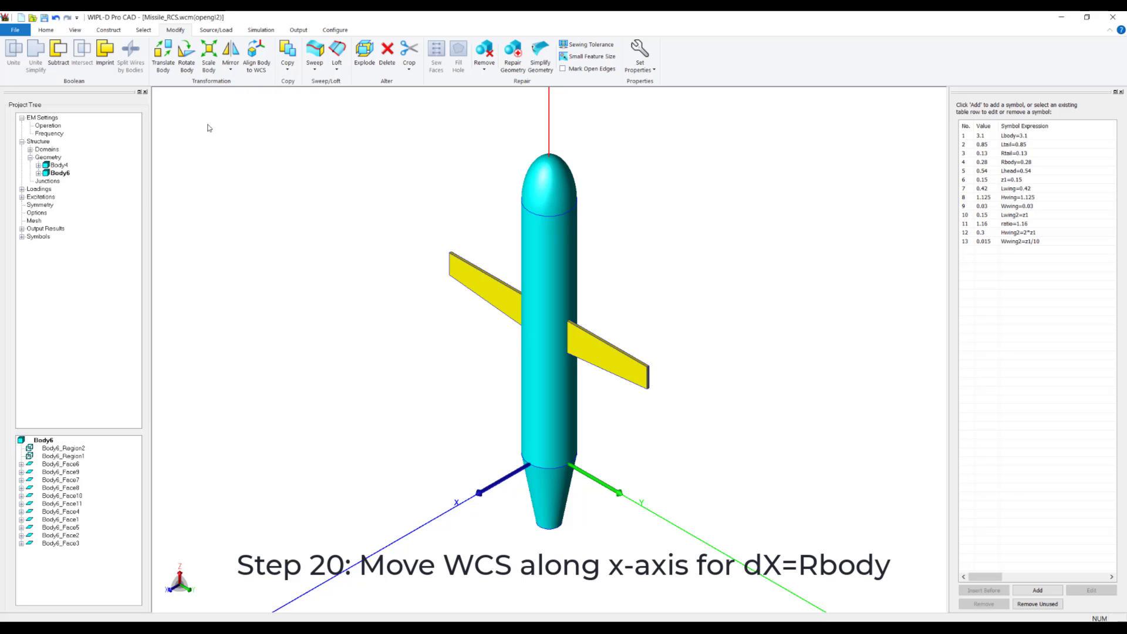
- Move the working coordinate system along the x-axis by dX = Rbody
{"action": "left_click", "coordinate": [111, 31]}
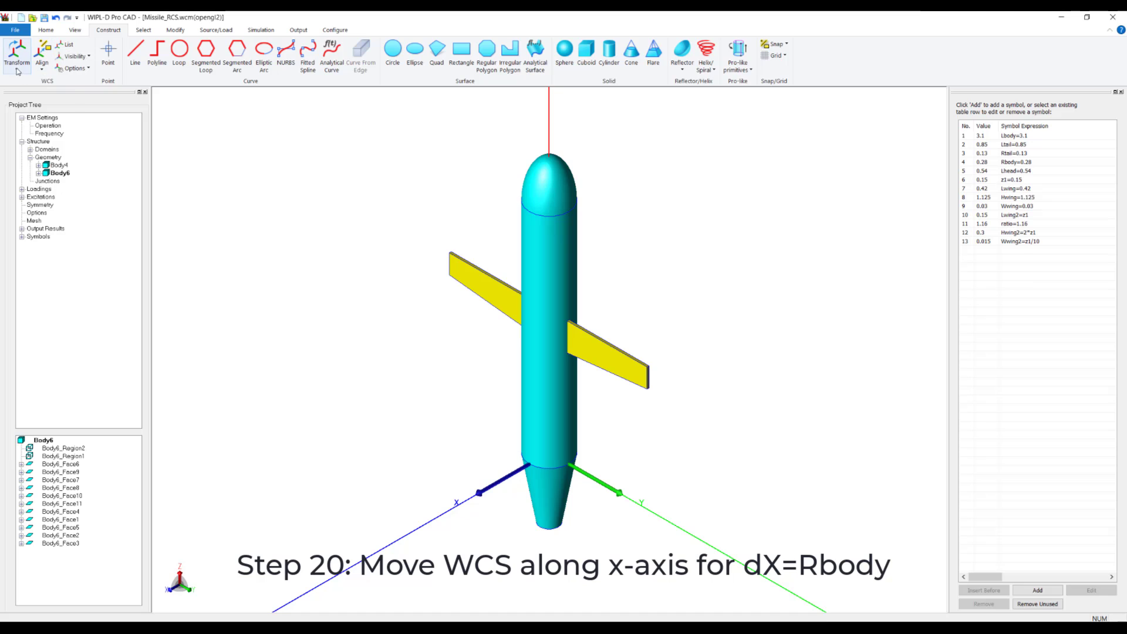
{"action": "left_click", "coordinate": [16, 54]}
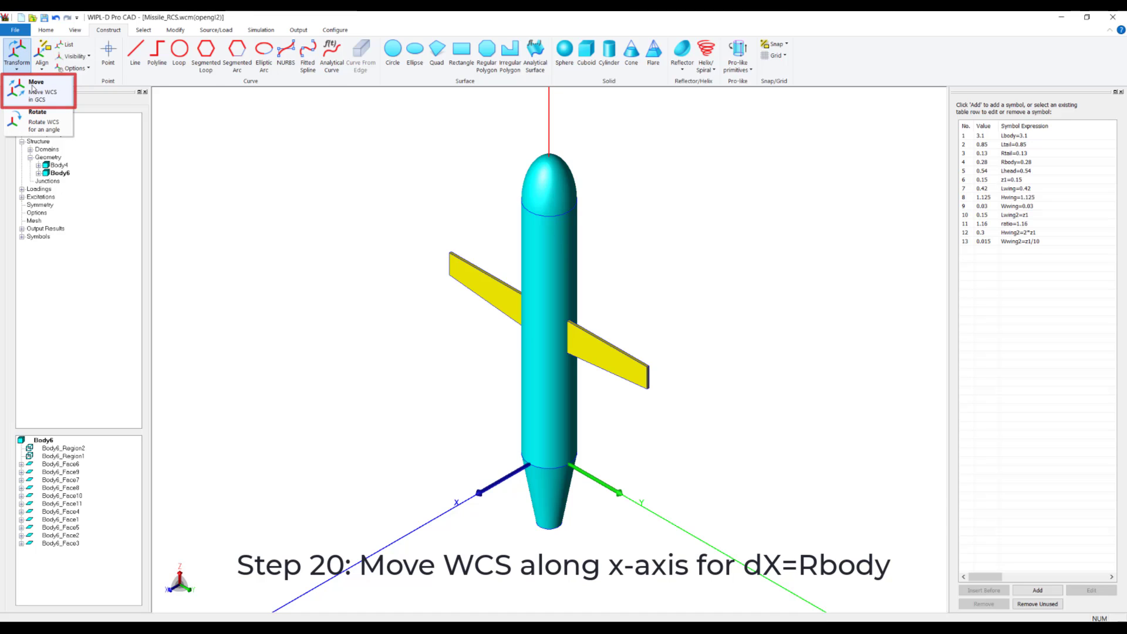
{"action": "left_click", "coordinate": [33, 88]}
{"action": "double_click", "coordinate": [186, 152]}
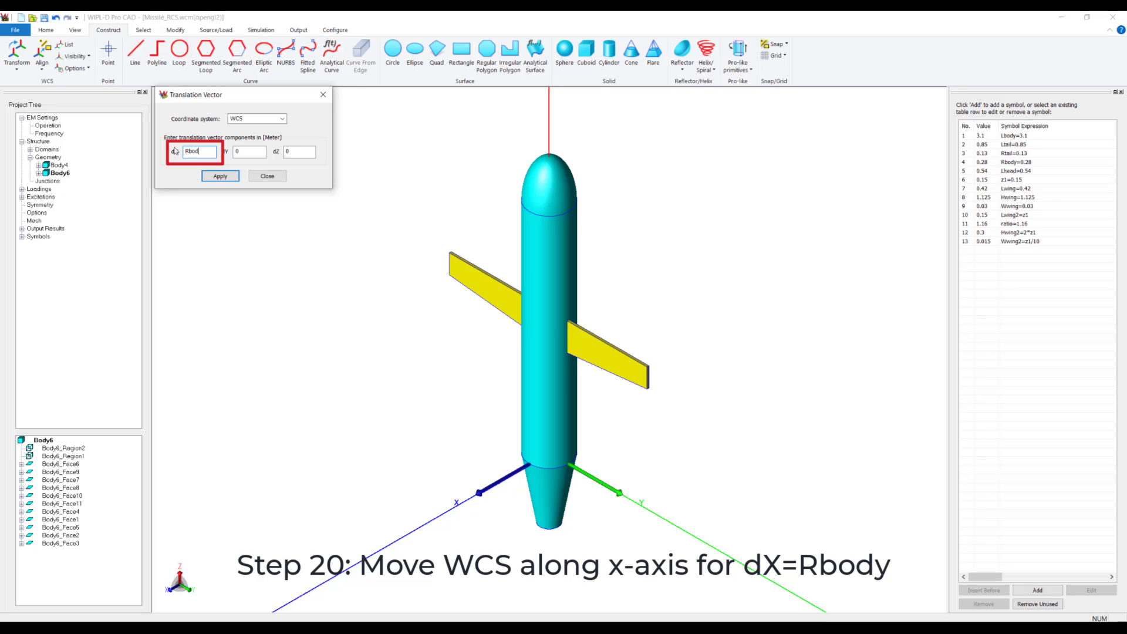
{"action": "type", "text": "Rbody"}
{"action": "left_click", "coordinate": [220, 176]}
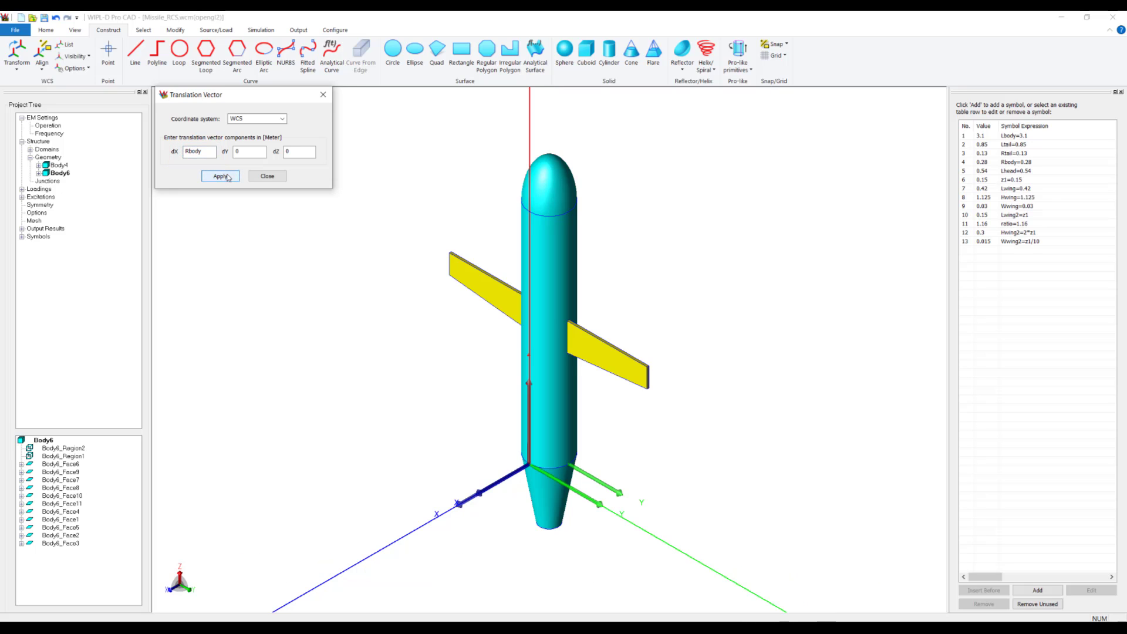
{"action": "left_click", "coordinate": [268, 177]}
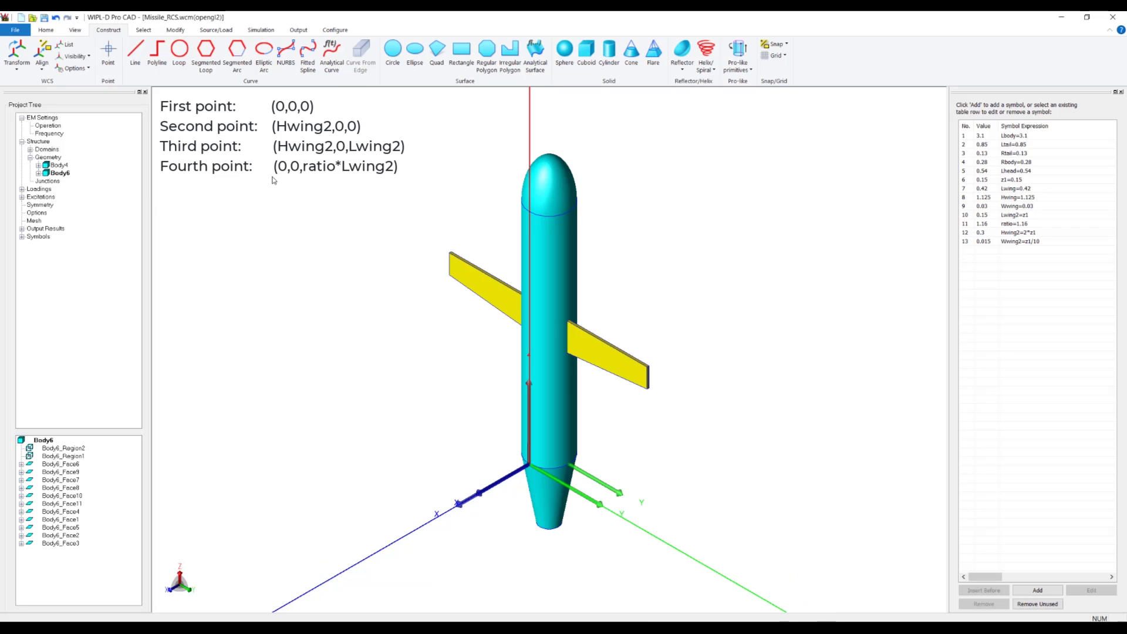
- Draw a tail-wing quad with corners (0,0,0), (Hwing2,0,0), (Hwing2,0,Lwing2) and (0,0,ratio*Lwing2)
{"action": "left_click", "coordinate": [436, 54]}
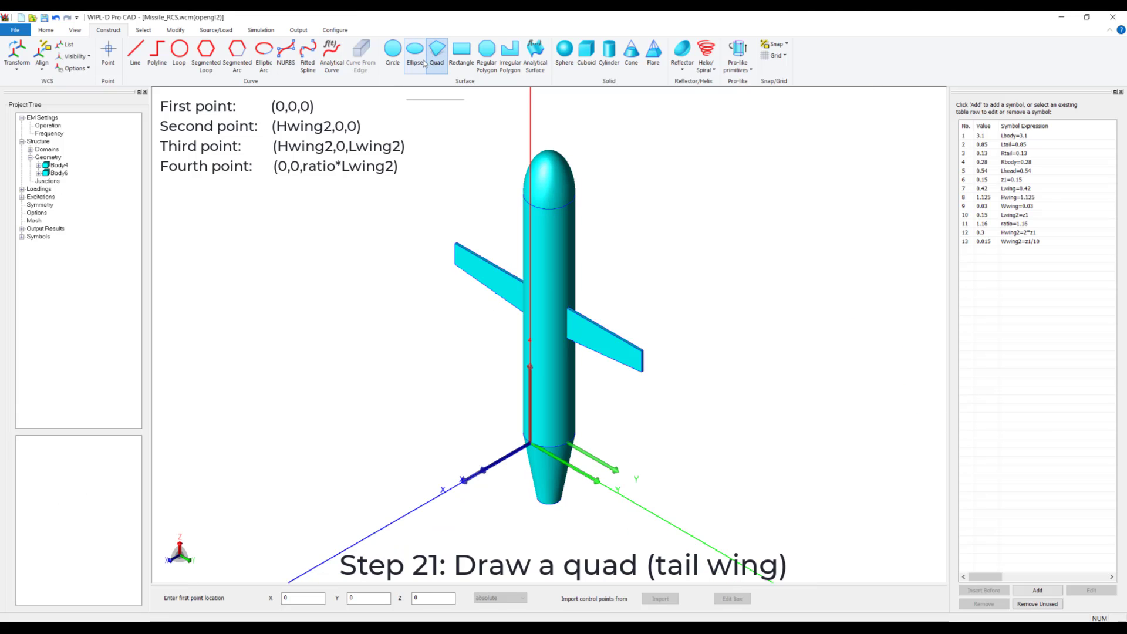
{"action": "key", "text": "Return"}
{"action": "type", "text": "Hwing2"}
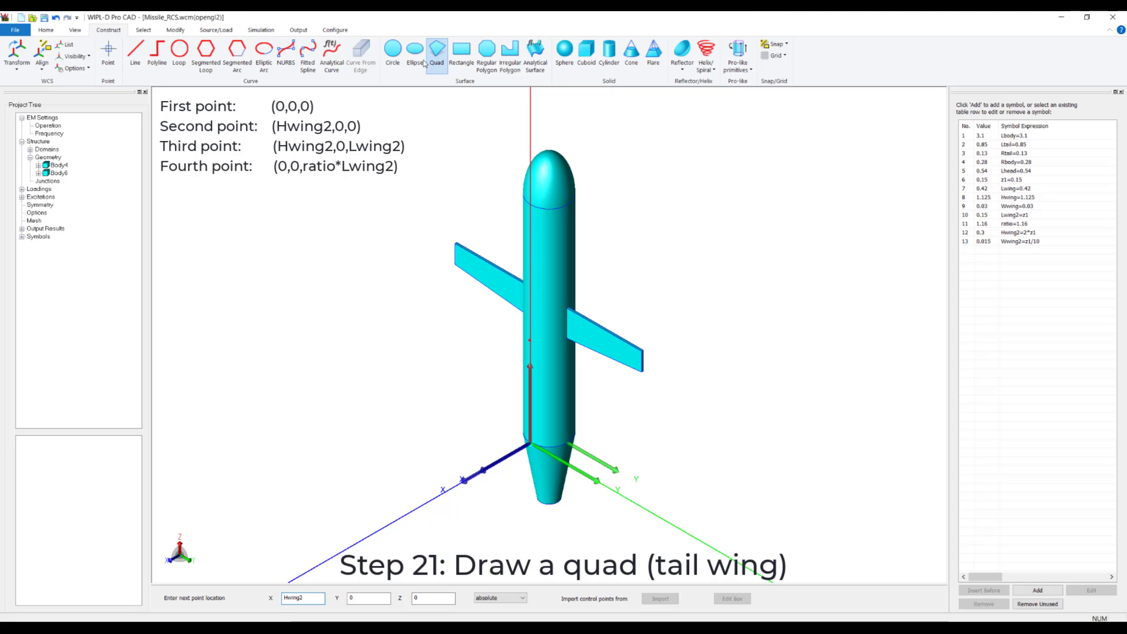
{"action": "key", "text": "Tab"}
{"action": "key", "text": "Tab"}
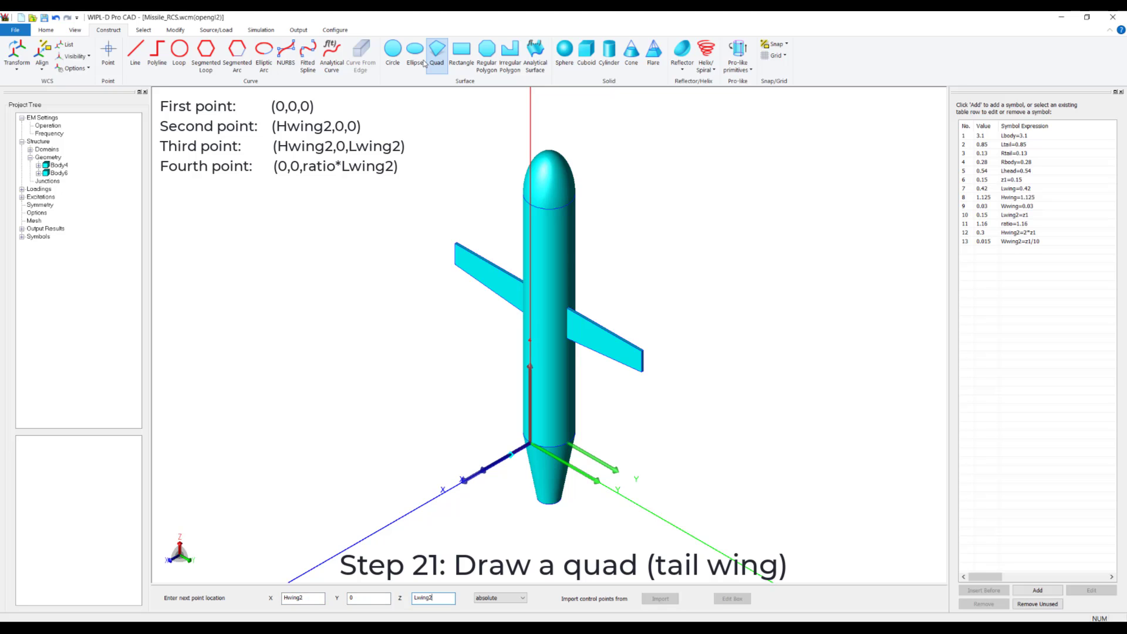
{"action": "key", "text": "Return"}
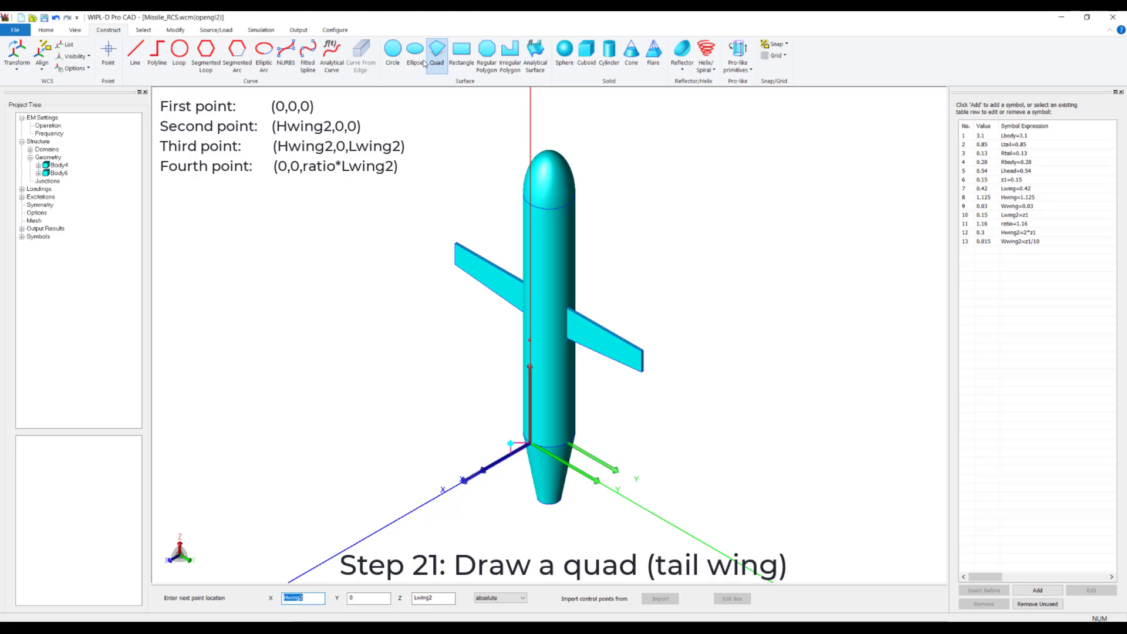
{"action": "type", "text": "0"}
{"action": "key", "text": "Tab"}
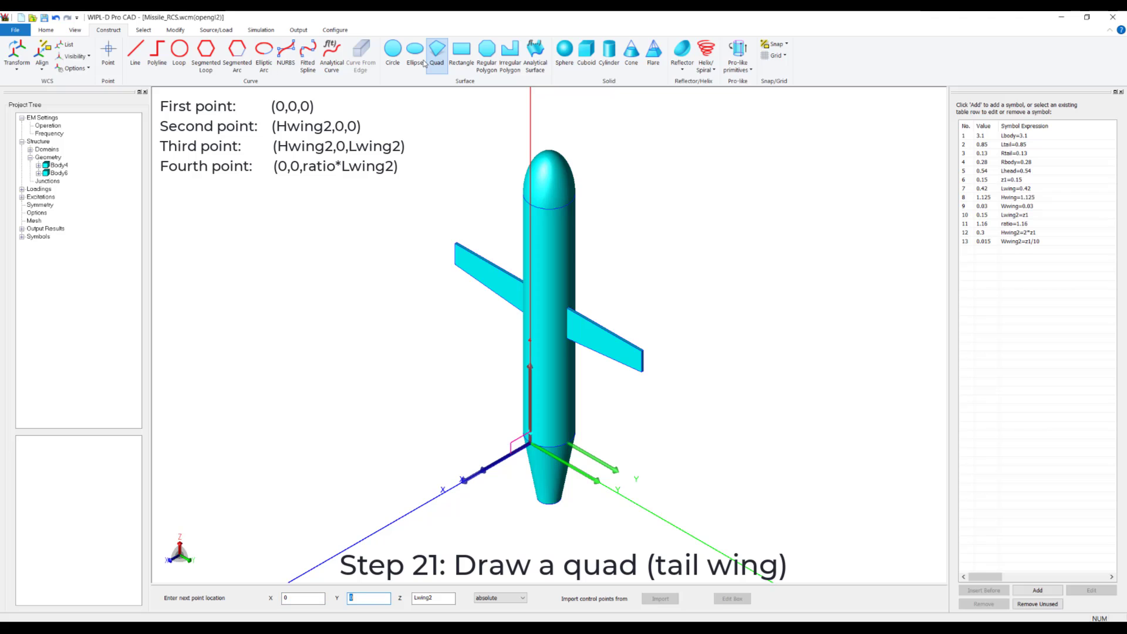
{"action": "key", "text": "Tab"}
{"action": "key", "text": "Home"}
{"action": "type", "text": "ratio*"}
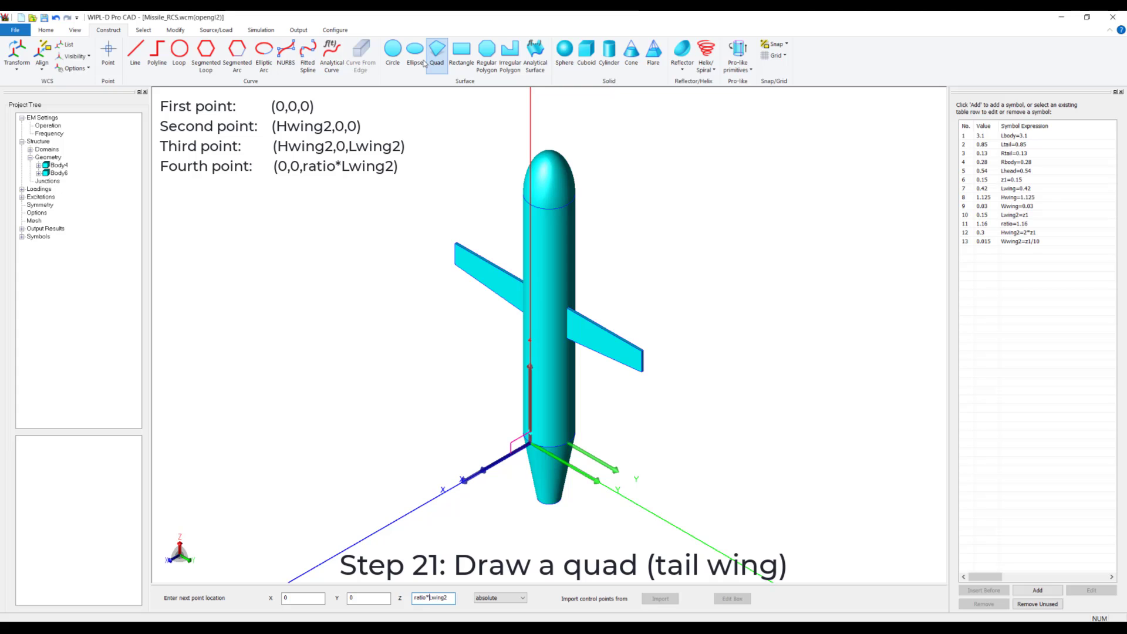
{"action": "key", "text": "Return"}
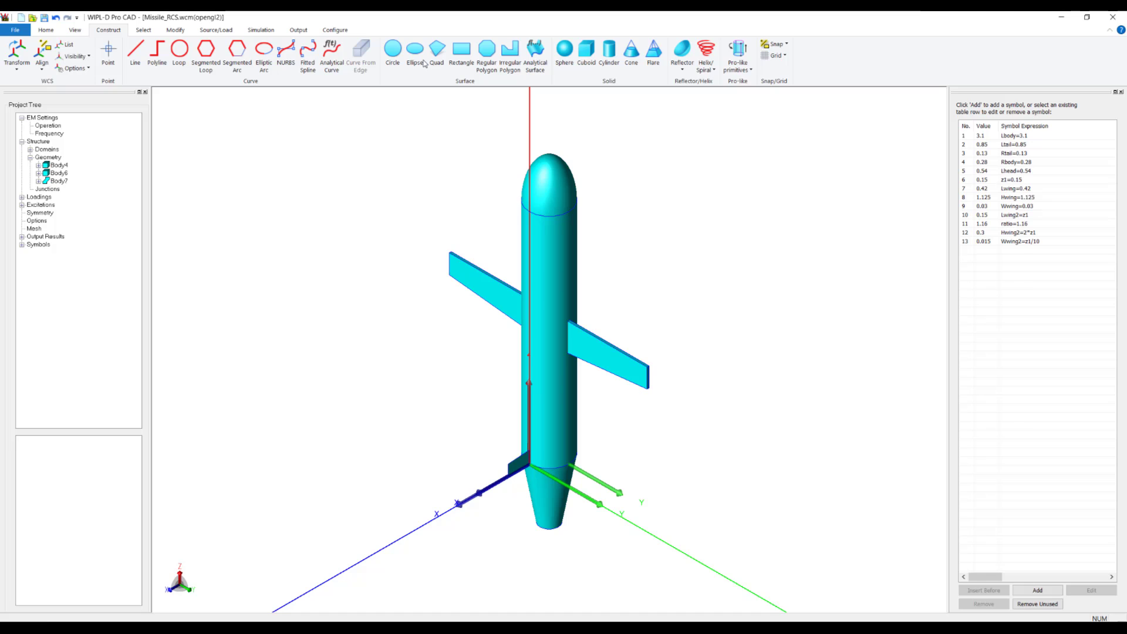
- Translate the tail-wing quad by dX = -7*Ltail*Rtail/16/Rbody, dY = 0 and dZ = -7*Ltail/8
{"action": "left_click", "coordinate": [66, 183]}
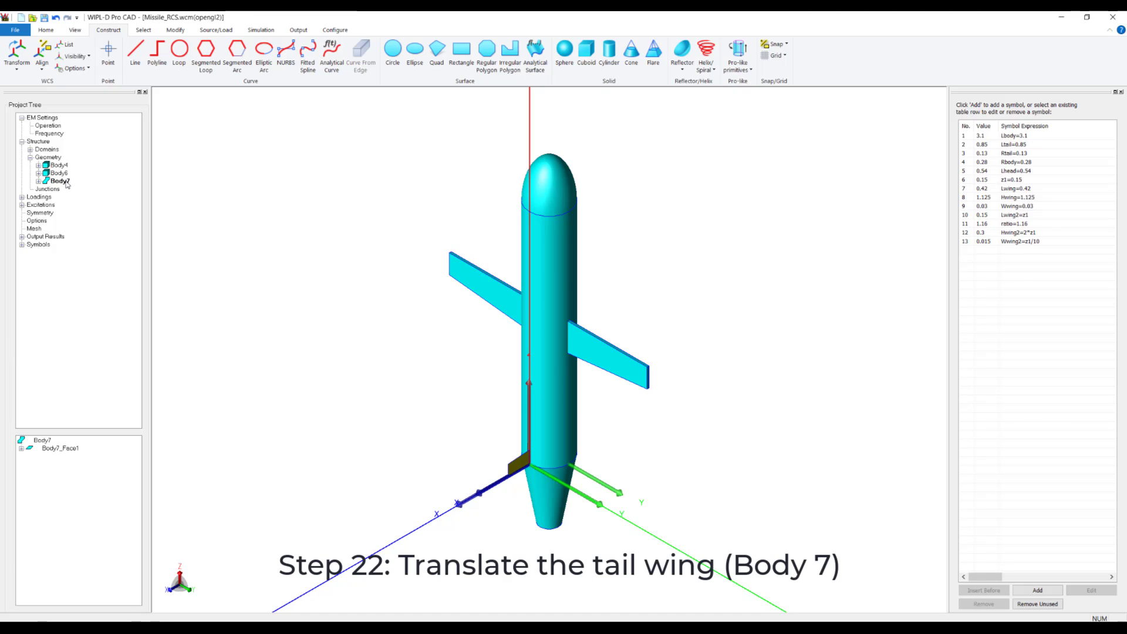
{"action": "left_click", "coordinate": [177, 32]}
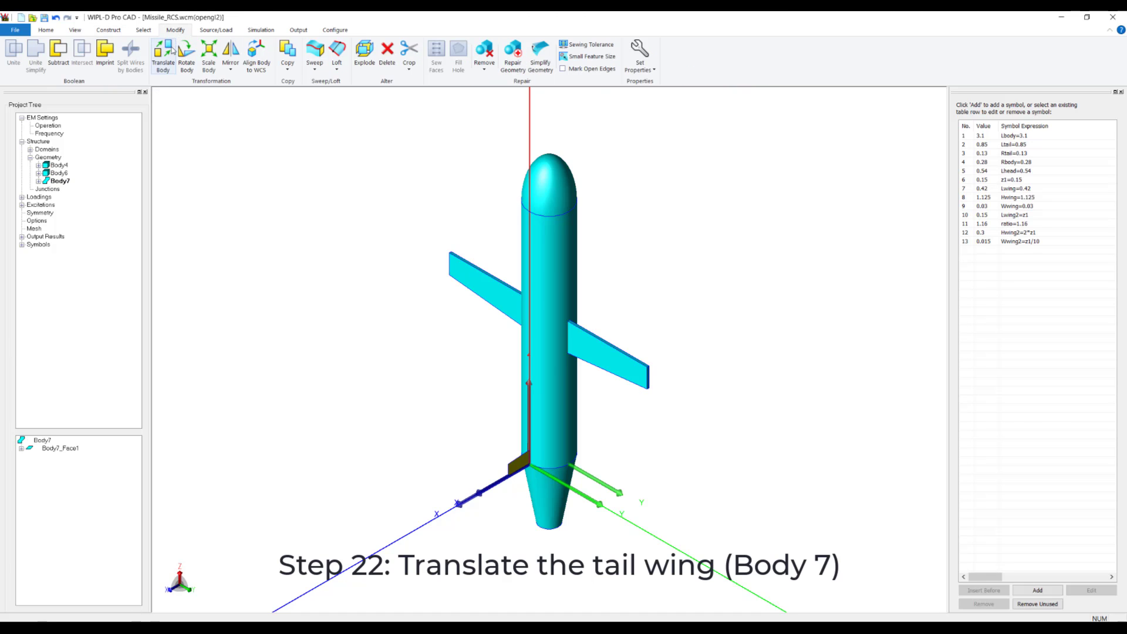
{"action": "left_click", "coordinate": [163, 56]}
{"action": "type", "text": "-"}
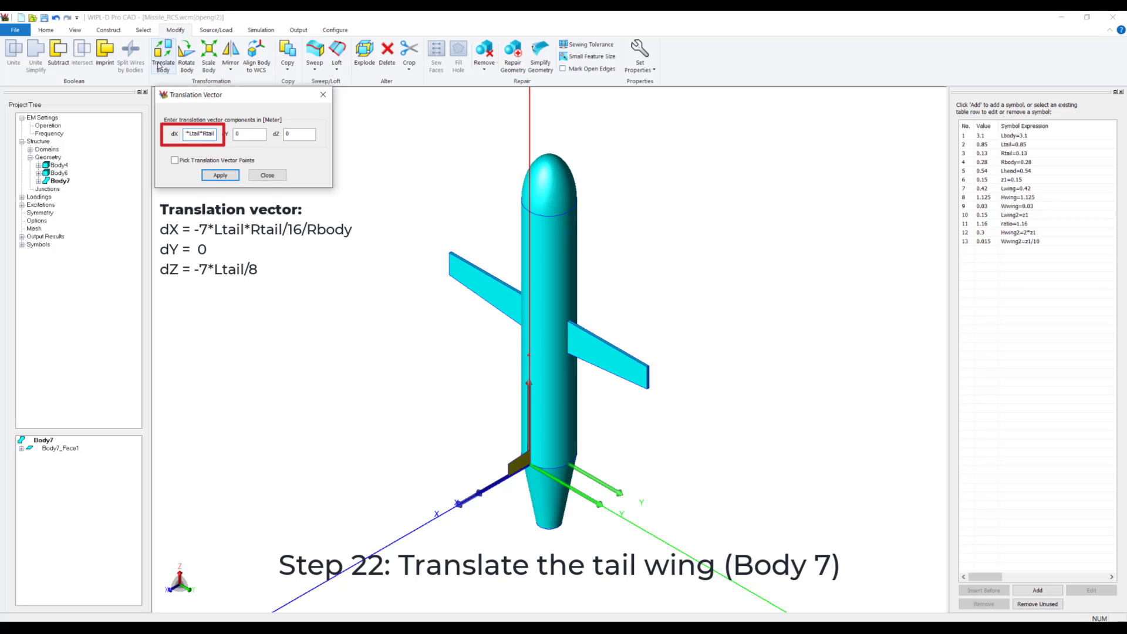
{"action": "type", "text": "/16/Rbody"}
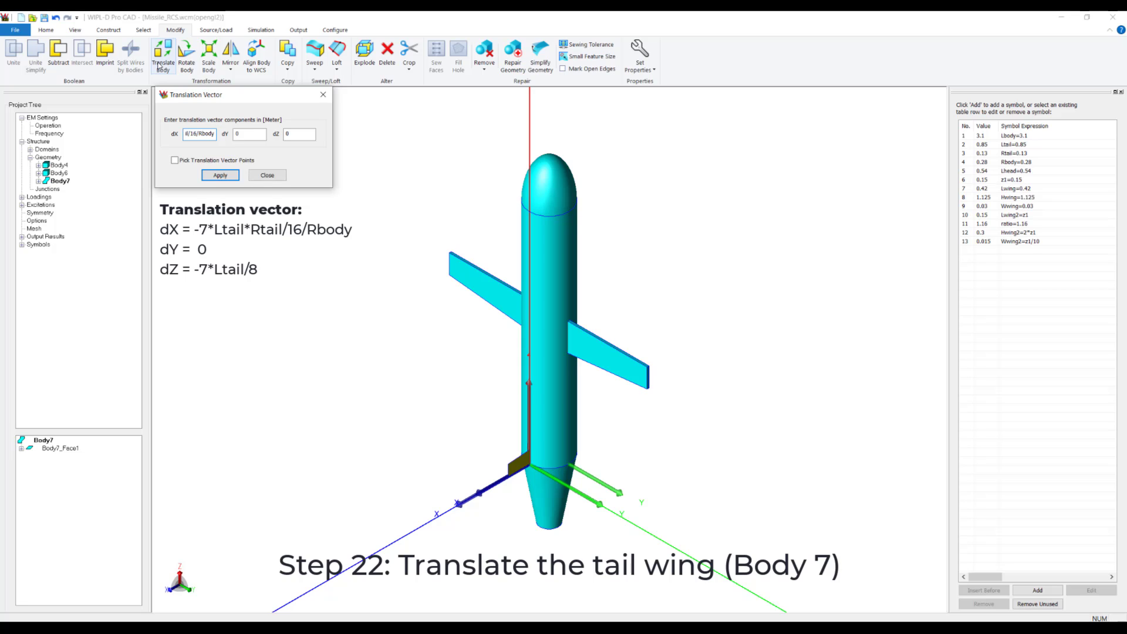
{"action": "type", "text": "-7*Ltail/8"}
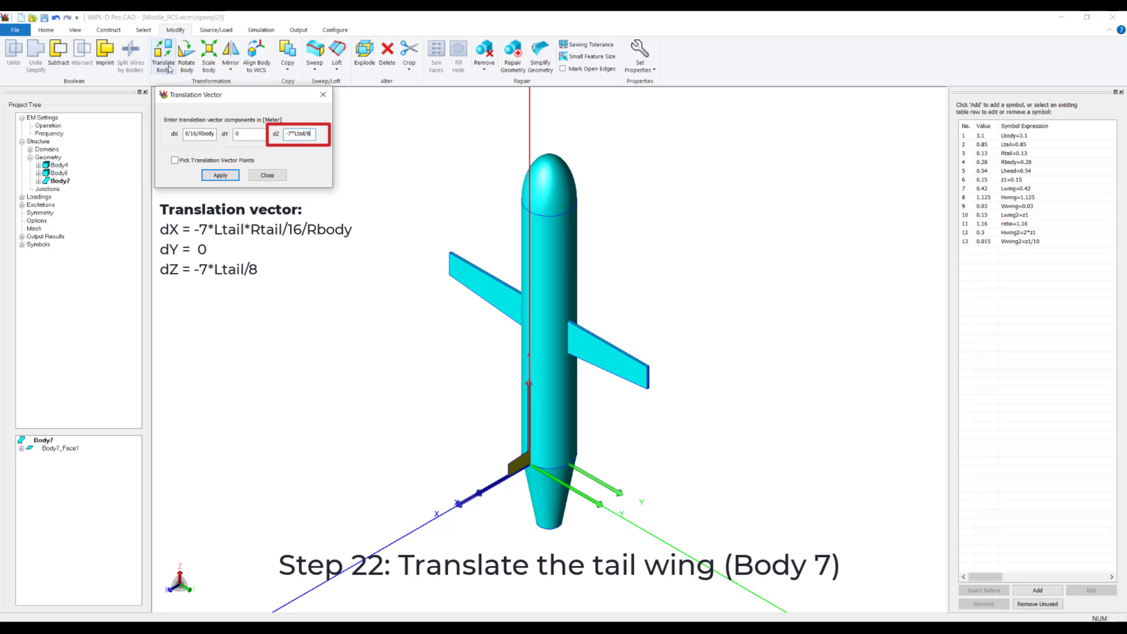
{"action": "left_click", "coordinate": [216, 175]}
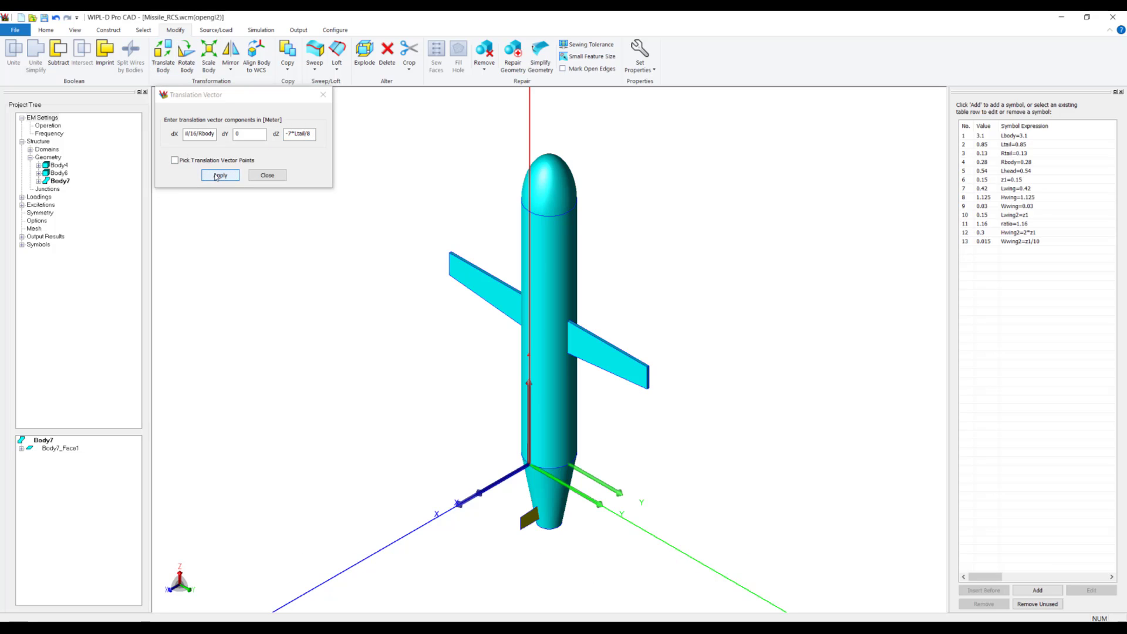
{"action": "left_click", "coordinate": [269, 176]}
- Thicken the tail-wing quad with Copy Layer, using the Centered direction and a thickness of Wwing2
{"action": "left_click", "coordinate": [69, 181]}
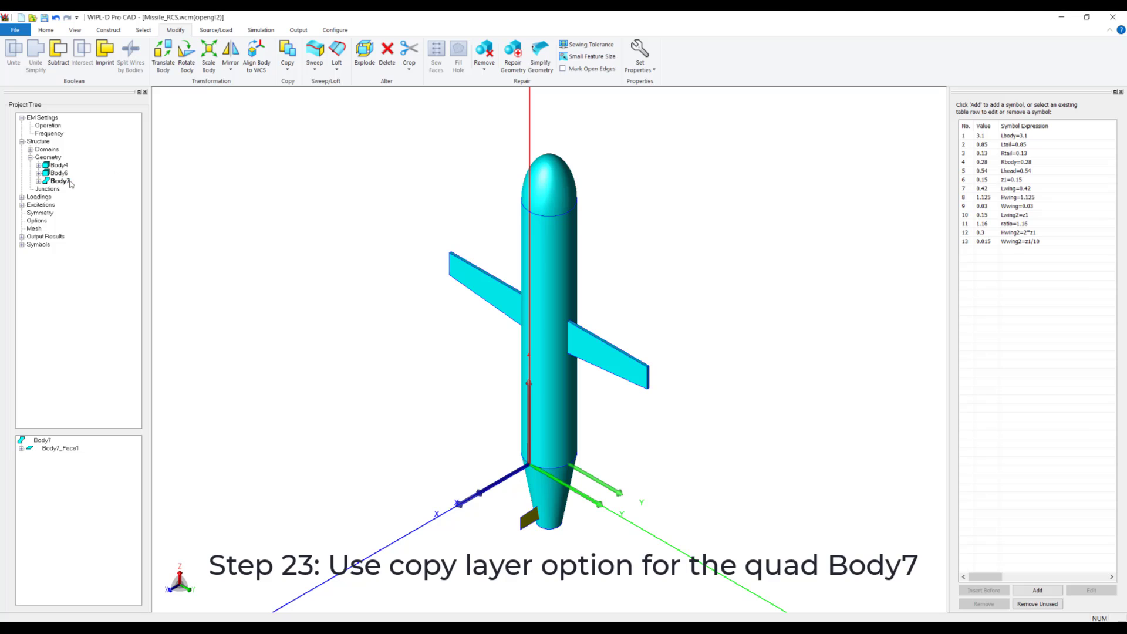
{"action": "left_click", "coordinate": [292, 70]}
{"action": "left_click", "coordinate": [305, 143]}
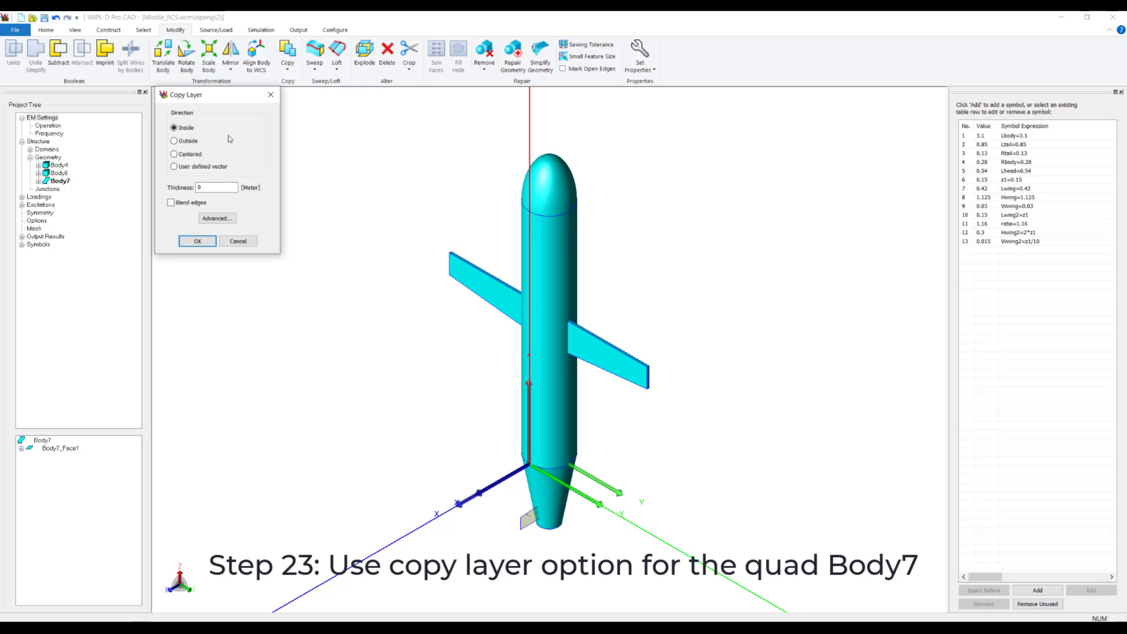
{"action": "left_click", "coordinate": [178, 155]}
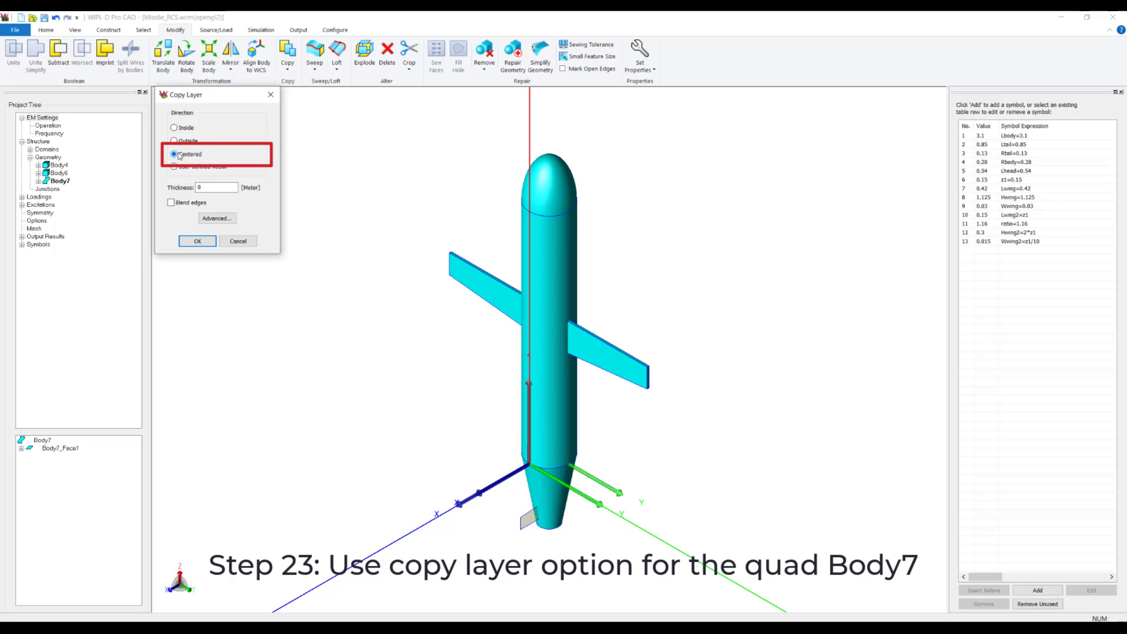
{"action": "double_click", "coordinate": [197, 188]}
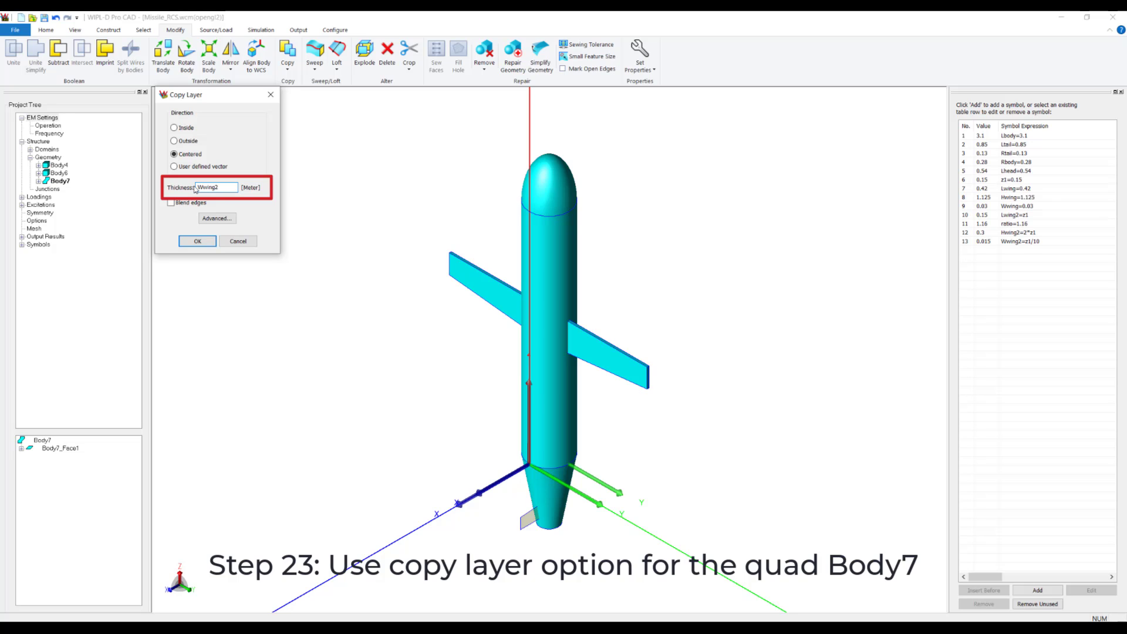
{"action": "left_click", "coordinate": [197, 242]}
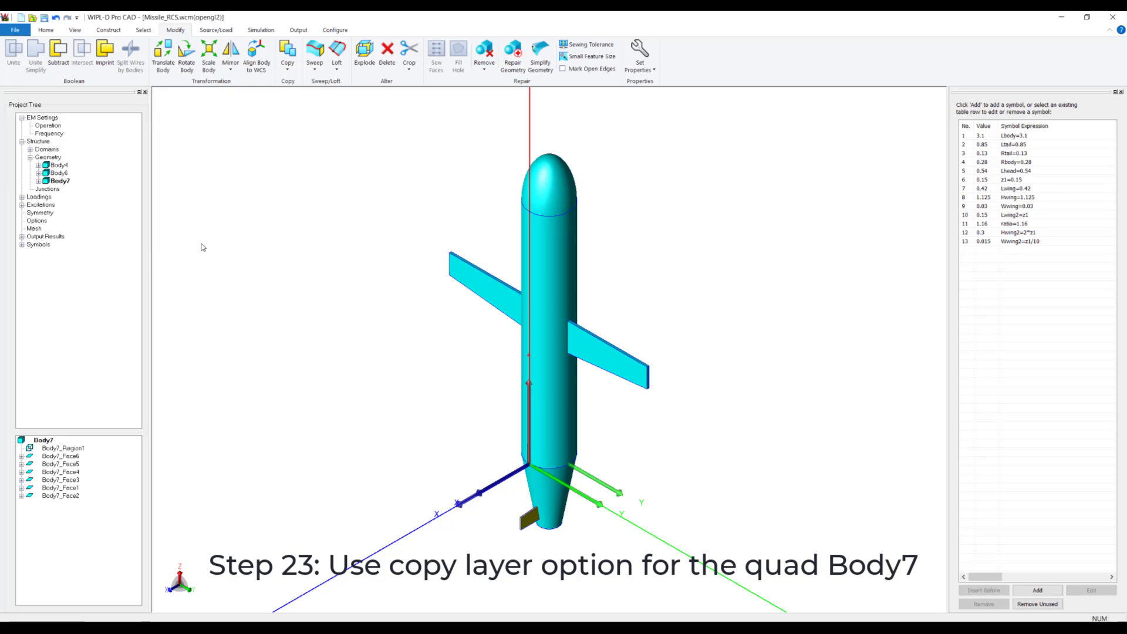
- Align the working coordinate system to the global coordinates with the tail wing in place
{"action": "left_click", "coordinate": [110, 32]}
{"action": "left_click", "coordinate": [44, 73]}
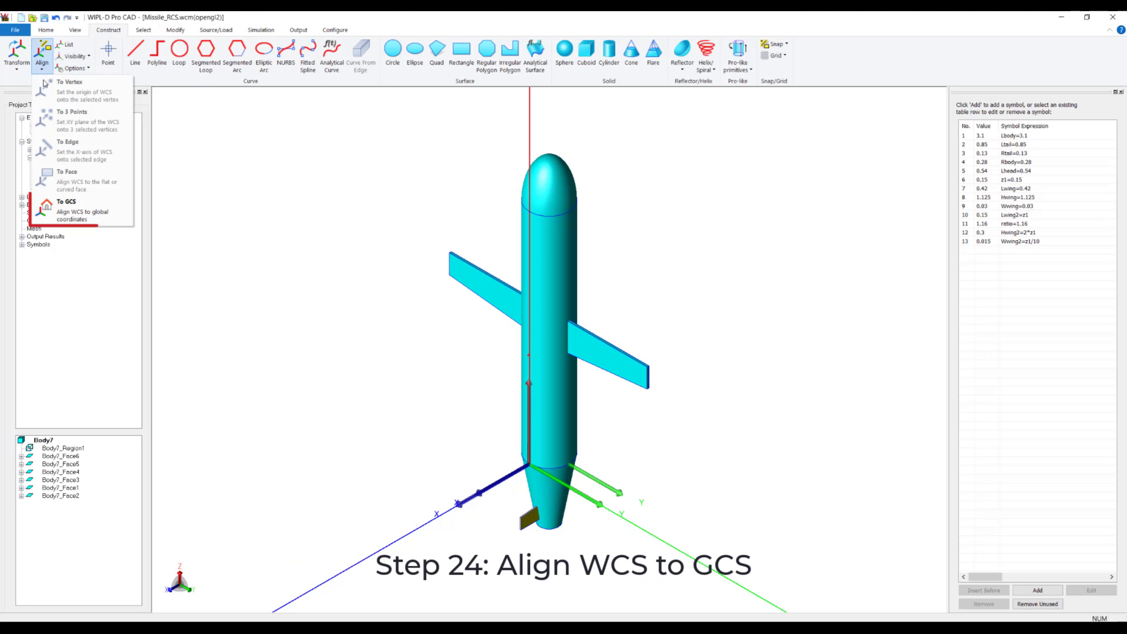
{"action": "left_click", "coordinate": [67, 213]}
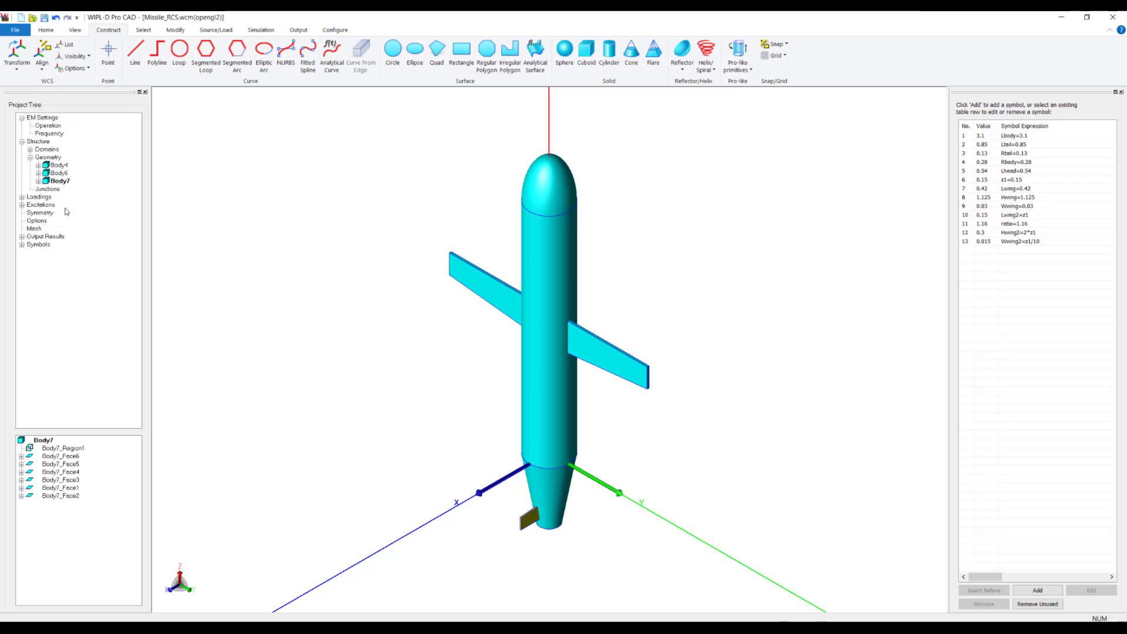
- Make 3 copies of the tail wing with Multiple Copy, rotating by PhiZ = 90 degrees
{"action": "left_click", "coordinate": [175, 31]}
{"action": "left_click", "coordinate": [288, 66]}
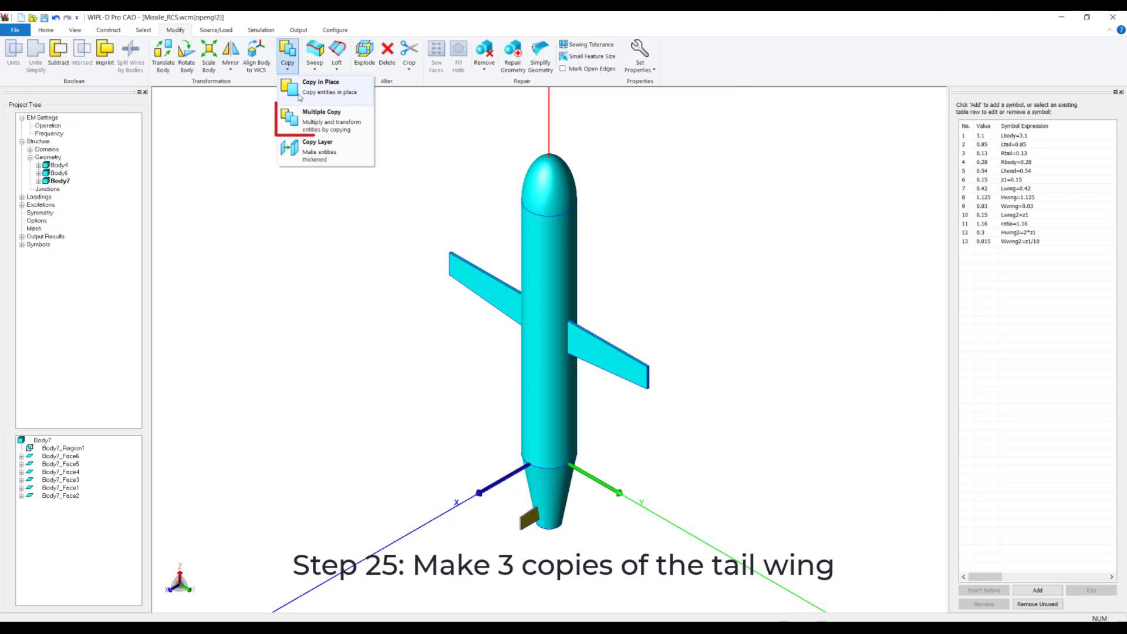
{"action": "left_click", "coordinate": [313, 113]}
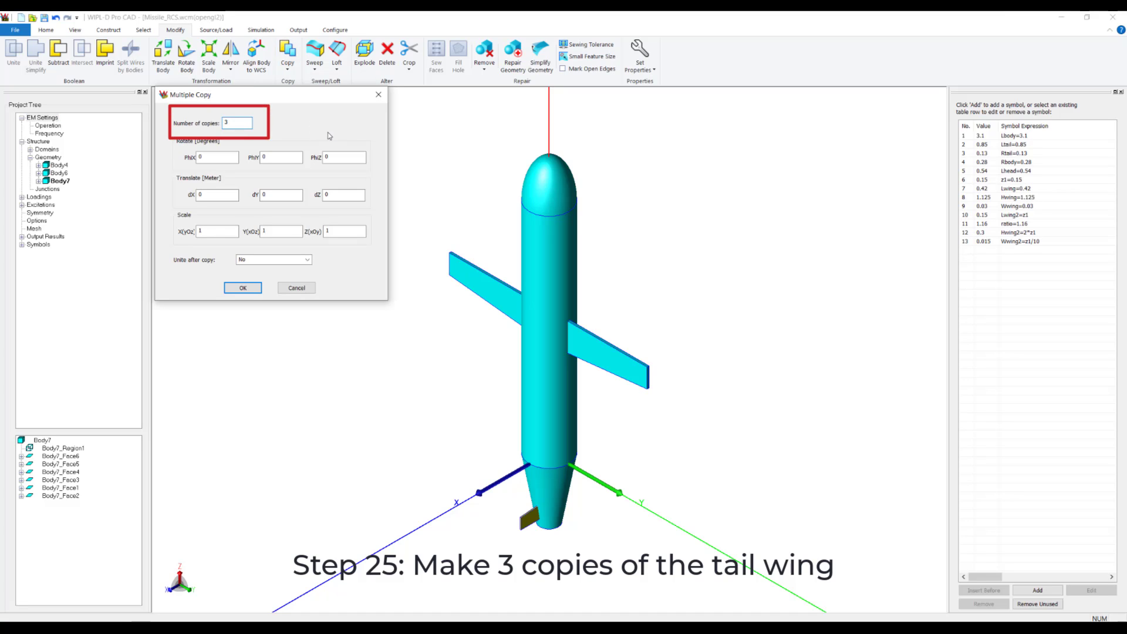
{"action": "left_click", "coordinate": [324, 157]}
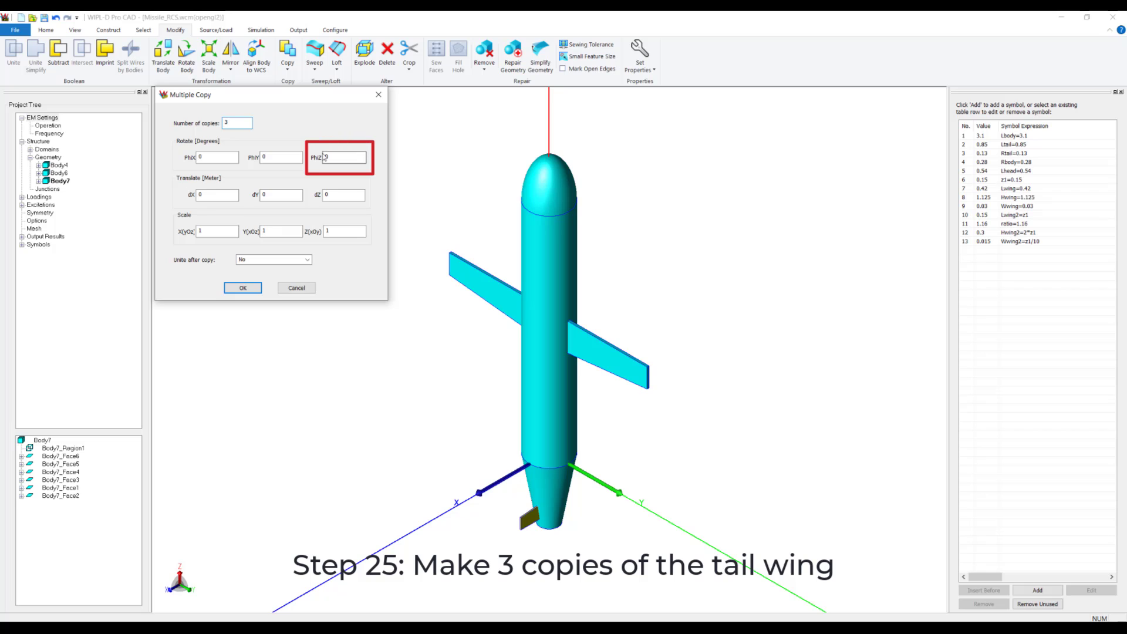
{"action": "double_click", "coordinate": [329, 156]}
{"action": "type", "text": "90"}
{"action": "key", "text": "Return"}
- Combine the fuselage, the body wings and all four tail wings into one body with Unite Simplify
{"action": "left_click", "coordinate": [63, 166]}
{"action": "left_click", "coordinate": [66, 173], "text": "ctrl"}
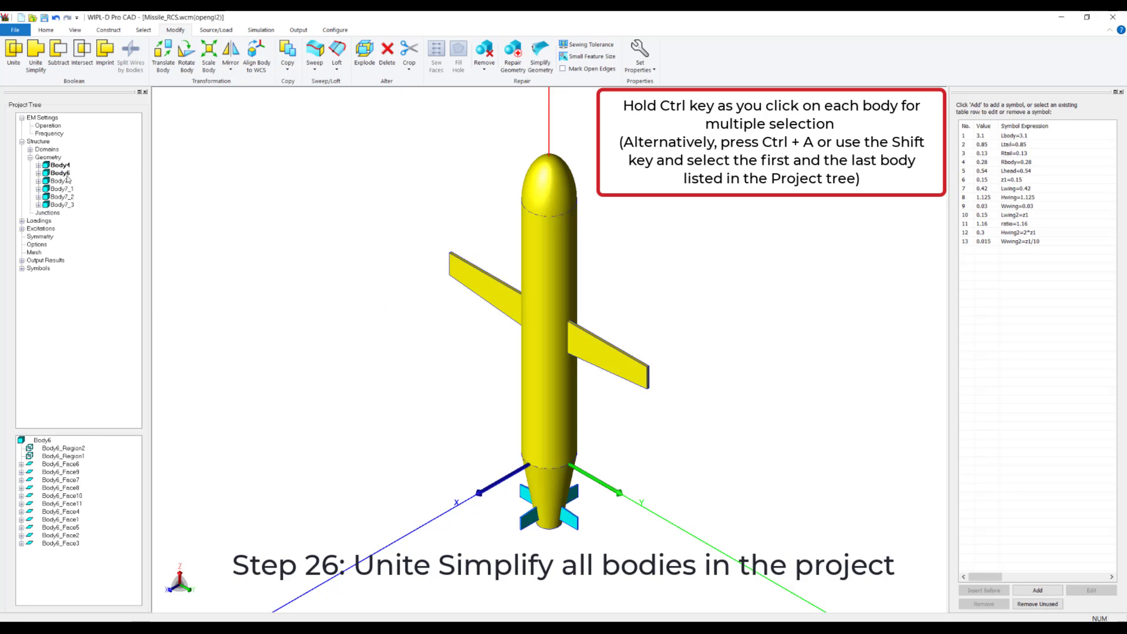
{"action": "left_click", "coordinate": [62, 181], "text": "ctrl"}
{"action": "left_click", "coordinate": [64, 189], "text": "ctrl"}
{"action": "left_click", "coordinate": [68, 197], "text": "ctrl"}
{"action": "left_click", "coordinate": [64, 205], "text": "ctrl"}
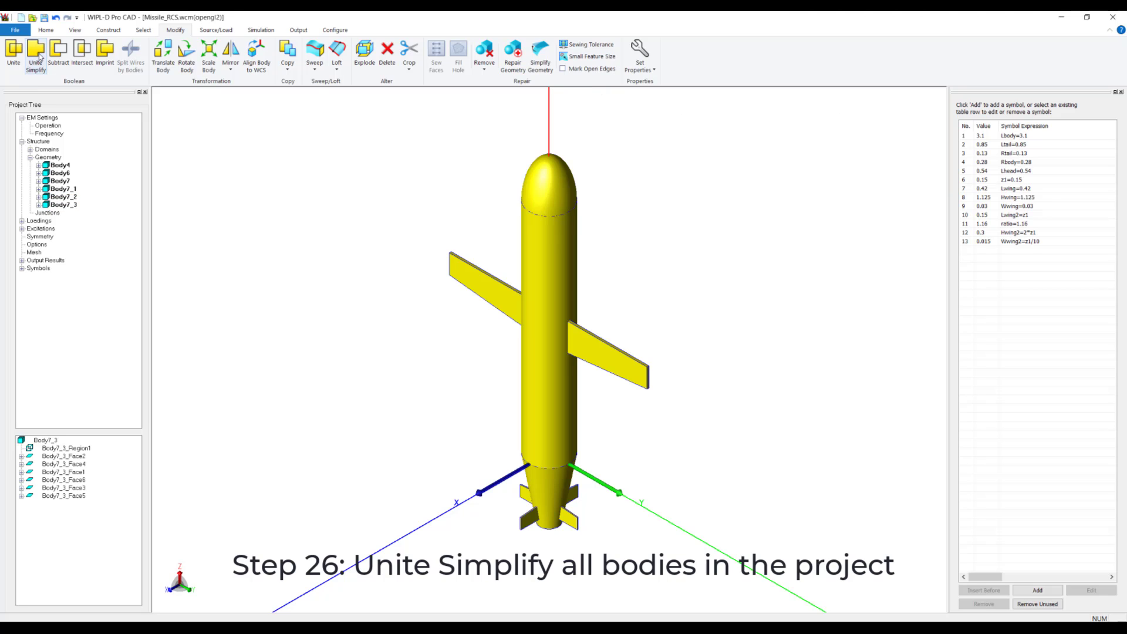
{"action": "left_click", "coordinate": [36, 53]}
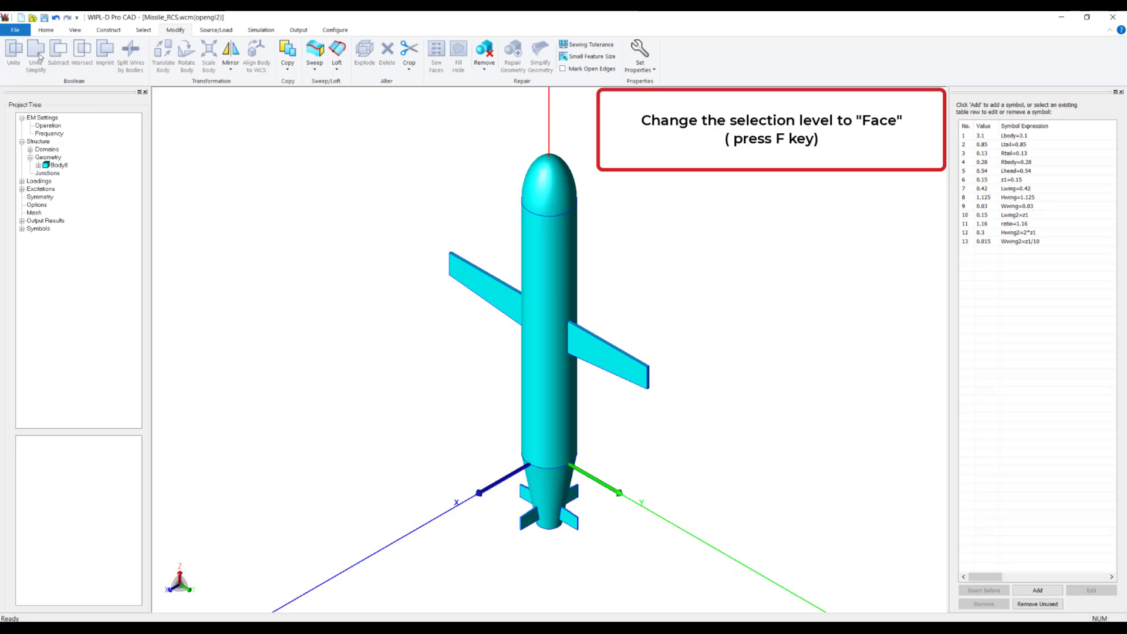
- Align the working coordinate system to the flat circular face at the missile's tail end
{"action": "mouse_move", "coordinate": [384, 417]}
{"action": "middle_mouse_down"}
{"action": "mouse_move", "coordinate": [372, 317]}
{"action": "mouse_move", "coordinate": [323, 456]}
{"action": "mouse_move", "coordinate": [319, 402]}
{"action": "mouse_move", "coordinate": [389, 429]}
{"action": "middle_mouse_up"}
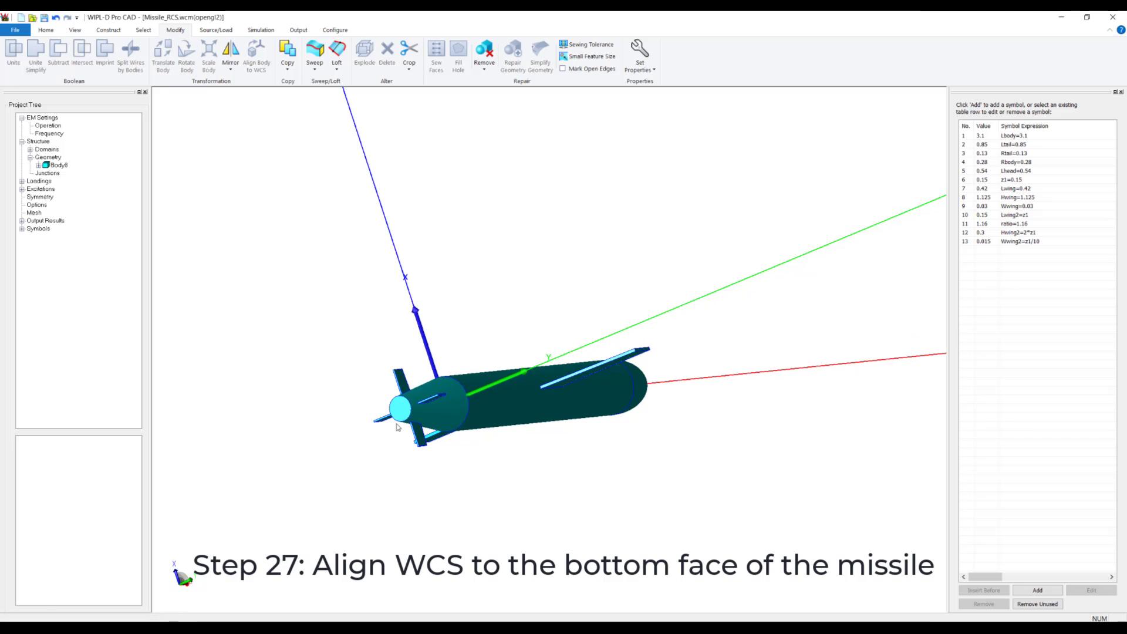
{"action": "left_click", "coordinate": [402, 410]}
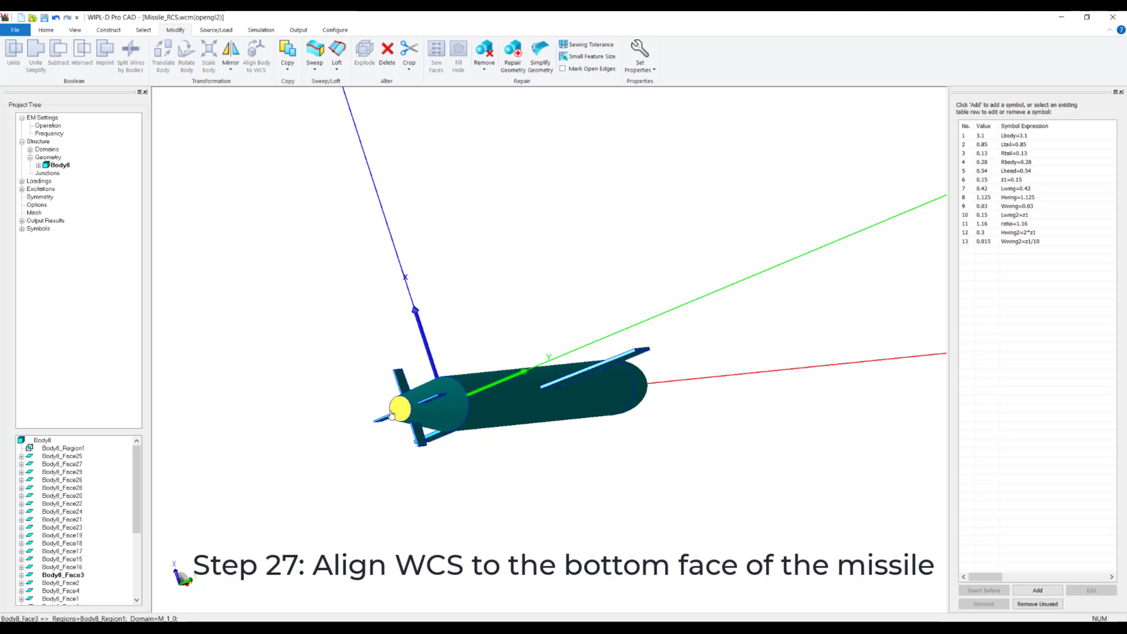
{"action": "left_click", "coordinate": [109, 29]}
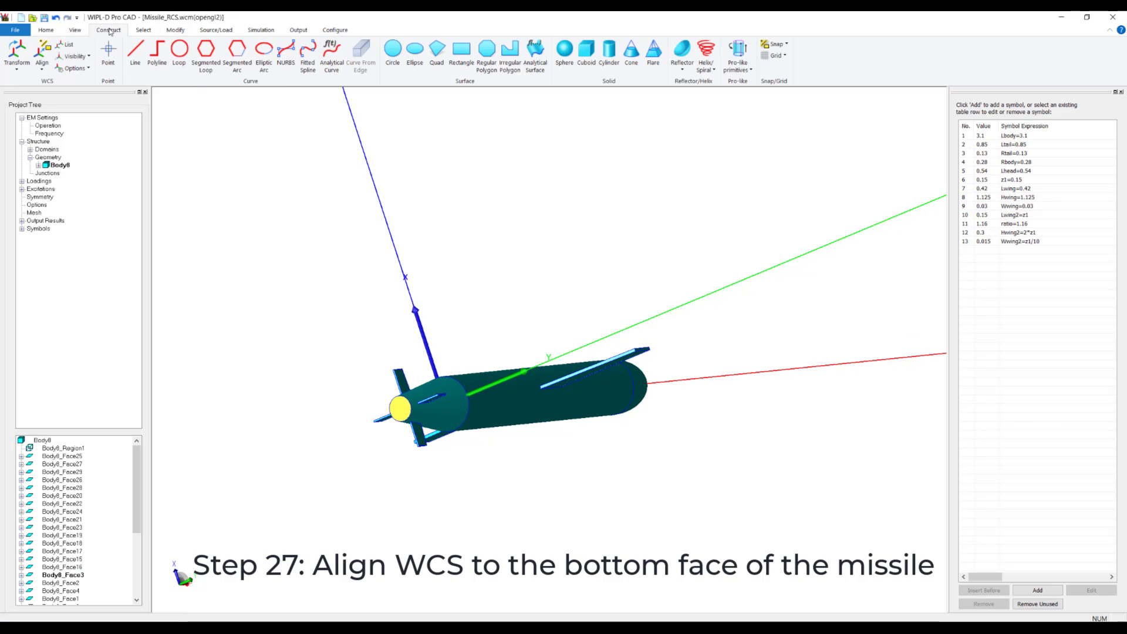
{"action": "left_click", "coordinate": [42, 59]}
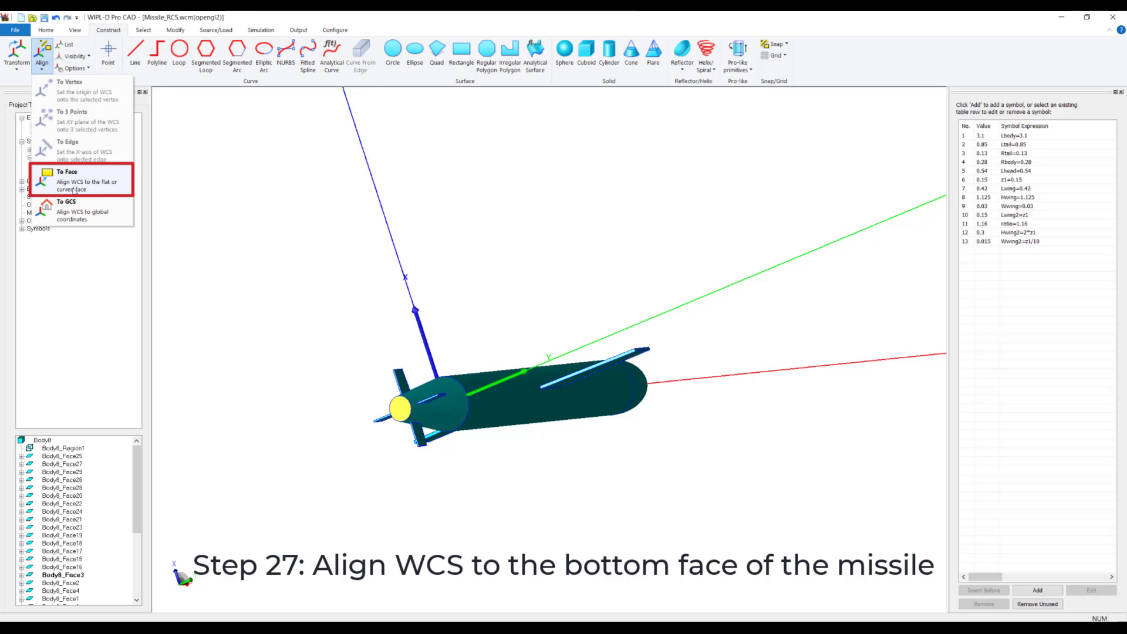
{"action": "left_click", "coordinate": [75, 190]}
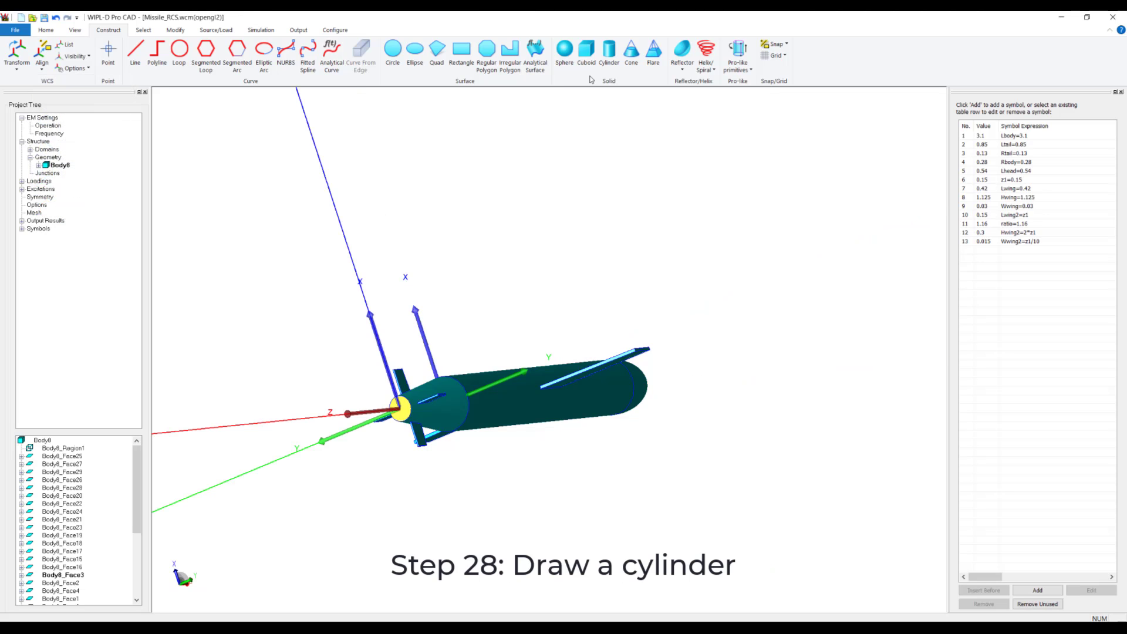
- Draw a cylinder centred at (0,0) on the tail face with base radius 2*Rtail/3 and height -Ltail/2
{"action": "middle_click_drag", "start_coordinate": [513, 242], "coordinate": [532, 276]}
{"action": "left_click", "coordinate": [609, 53]}
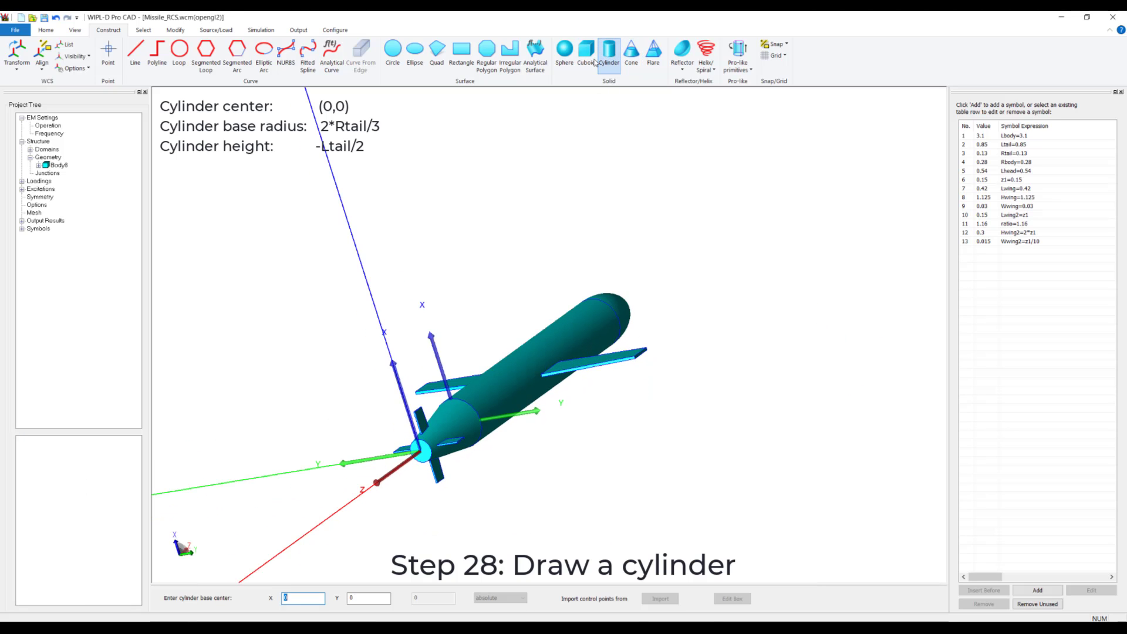
{"action": "key", "text": "Return"}
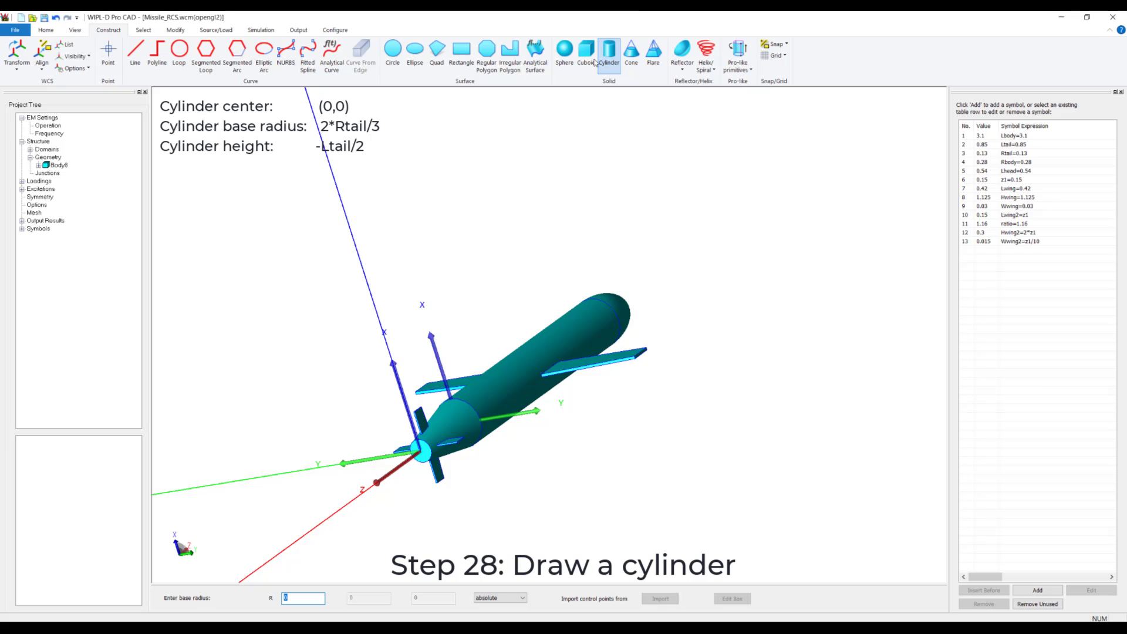
{"action": "type", "text": "2*Rtail/3"}
{"action": "key", "text": "Return"}
{"action": "type", "text": "-Ltail/"}
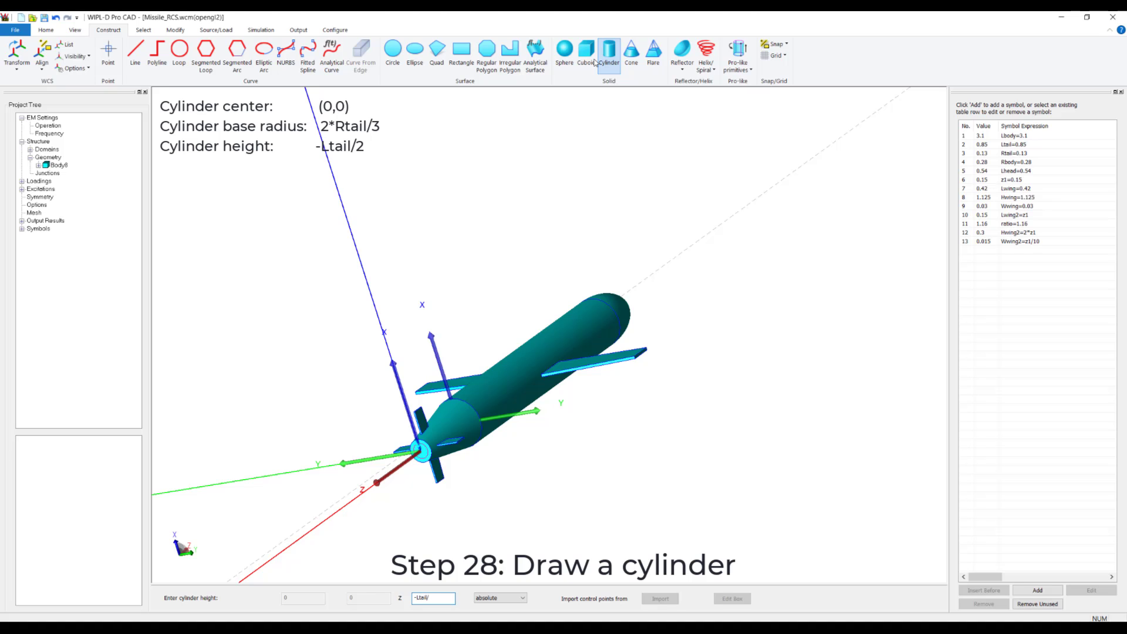
{"action": "key", "text": "Return"}
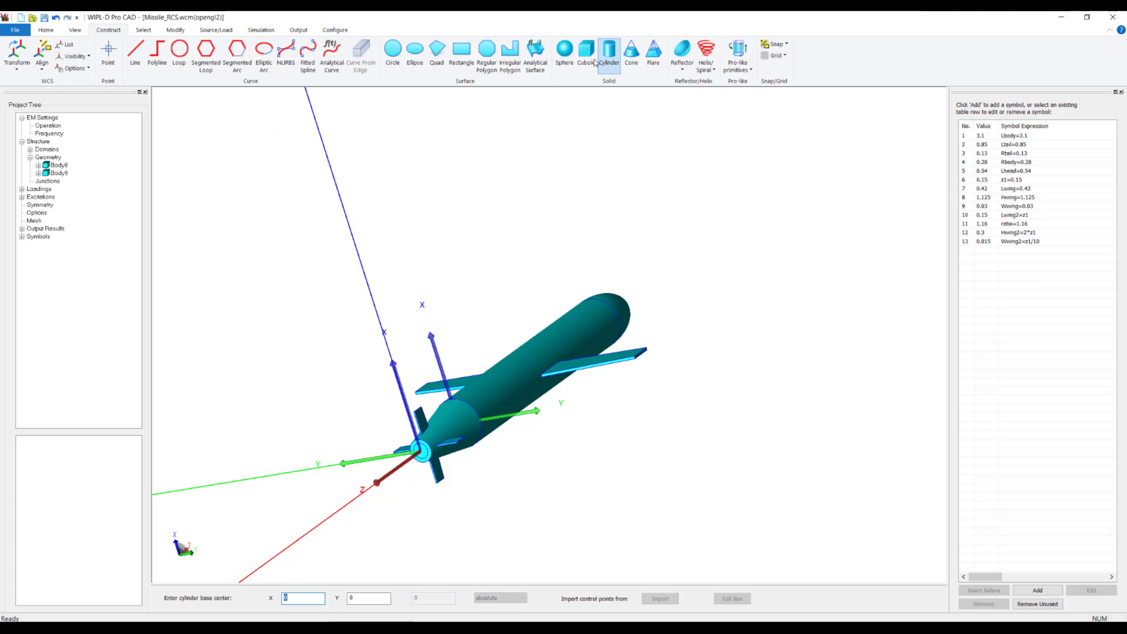
{"action": "key", "text": "Escape"}
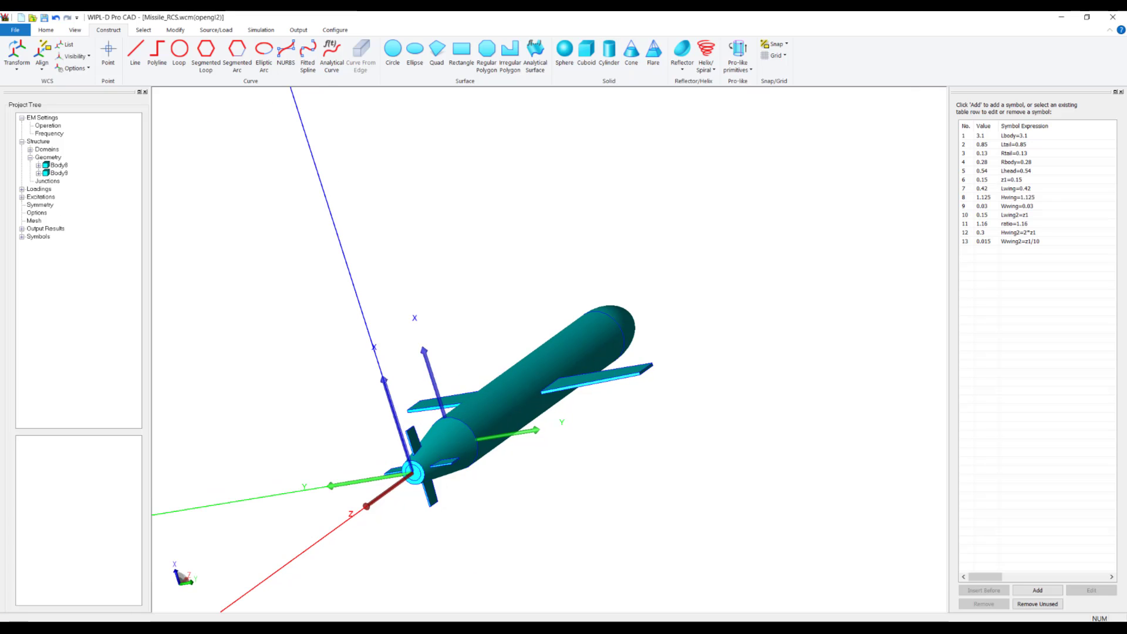
- Subtract the cylinder from the missile body to hollow out its tail end
{"action": "left_click", "coordinate": [59, 173]}
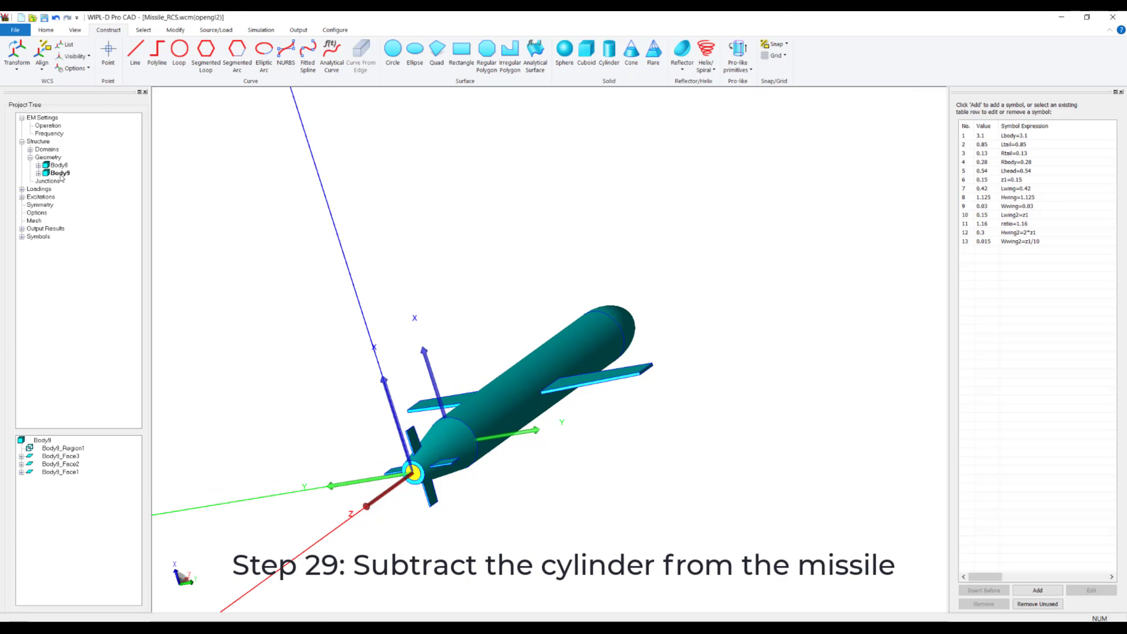
{"action": "left_click", "coordinate": [176, 30]}
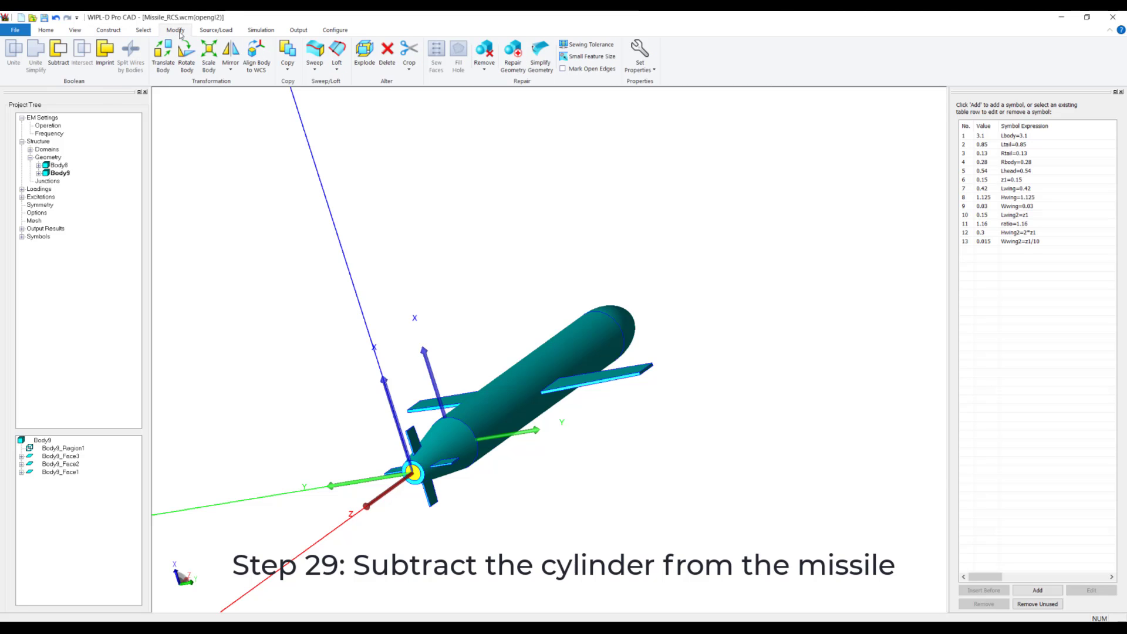
{"action": "left_click", "coordinate": [58, 53]}
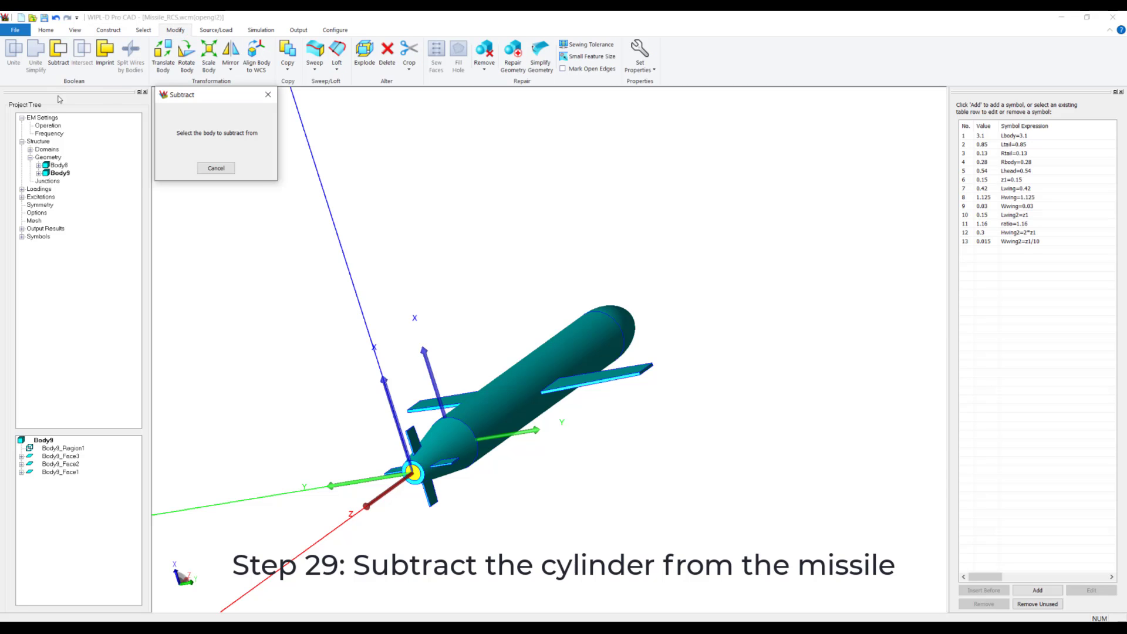
{"action": "left_click", "coordinate": [60, 166]}
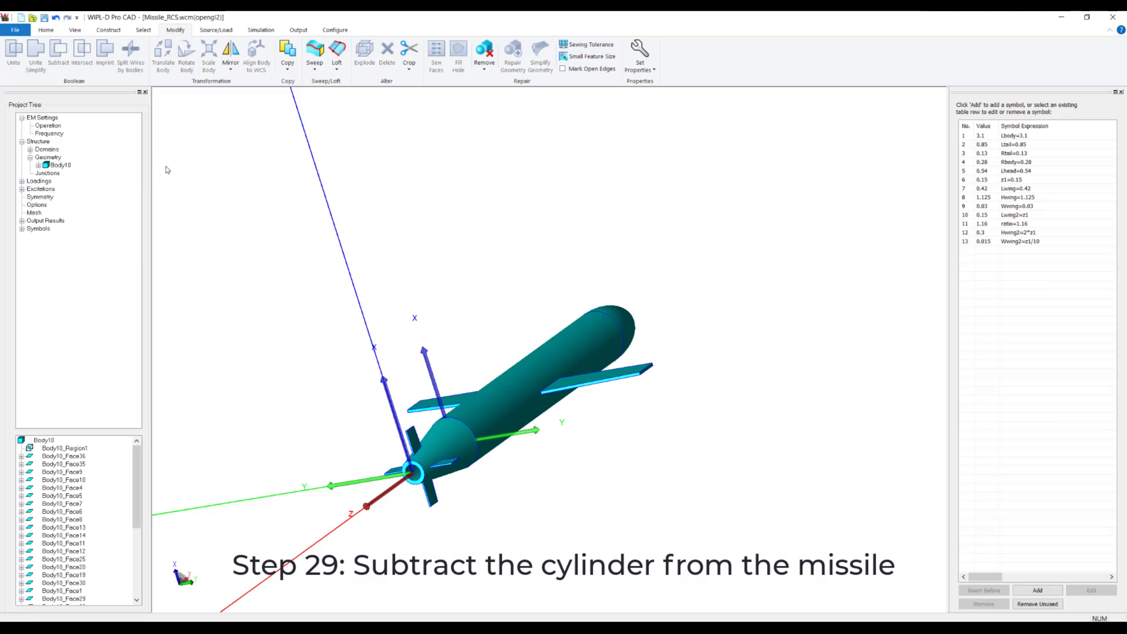
- Align the working coordinate system from the tail face back to the global coordinates
{"action": "left_click", "coordinate": [112, 30]}
{"action": "left_click", "coordinate": [43, 66]}
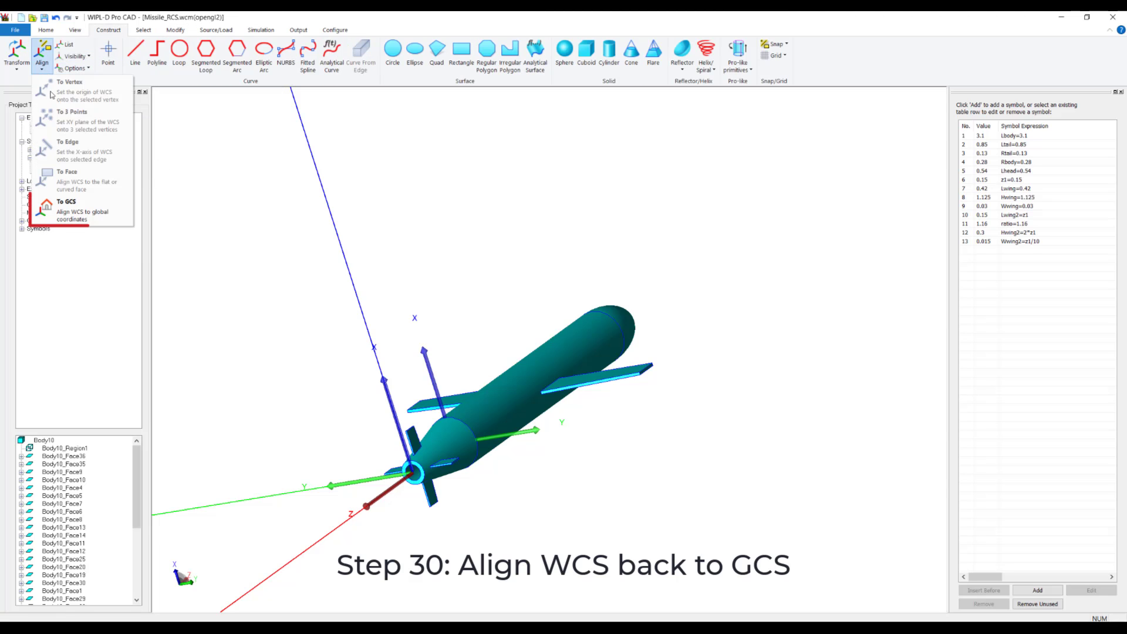
{"action": "left_click", "coordinate": [82, 206]}
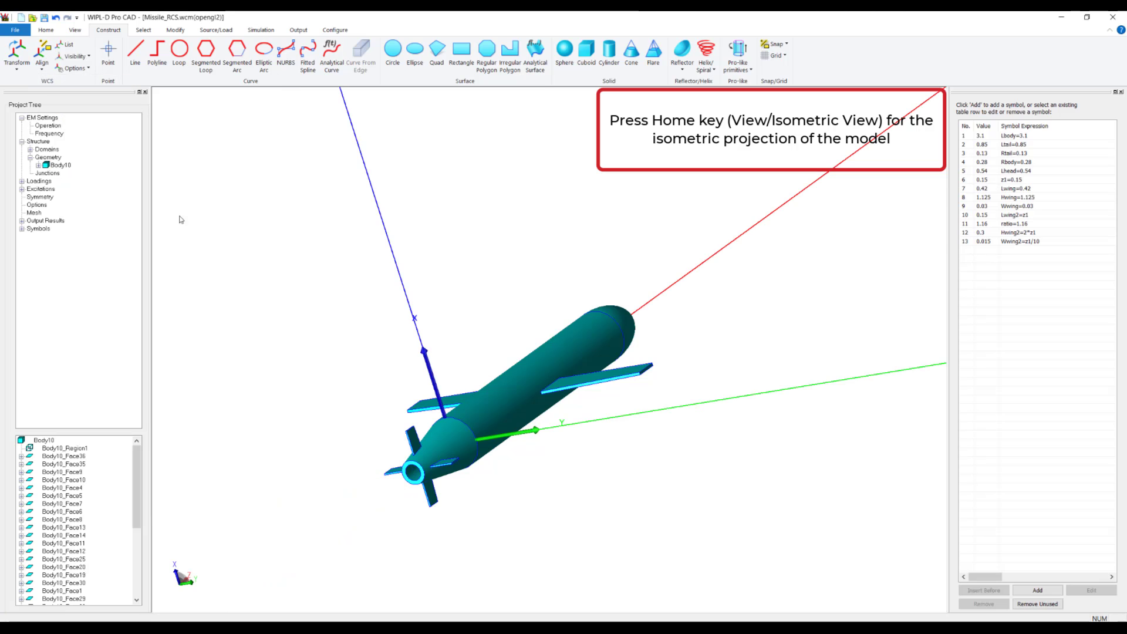
- Rotate the united missile body 90 degrees around the Y axis of the WCS and show the model in isometric view
{"action": "key", "text": "Home"}
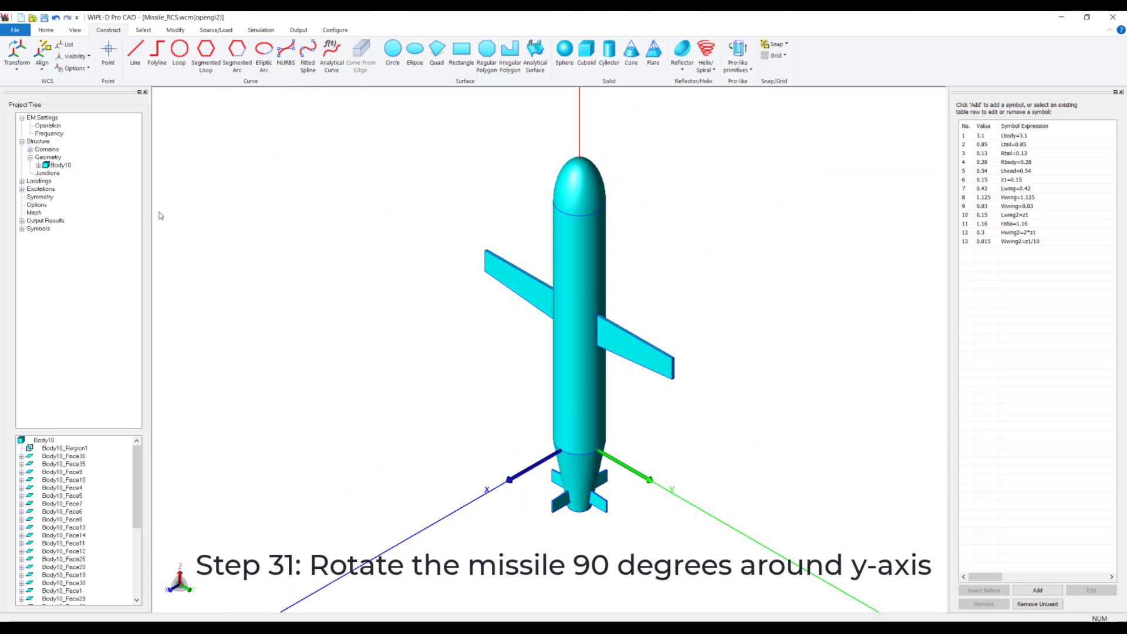
{"action": "left_click", "coordinate": [68, 166]}
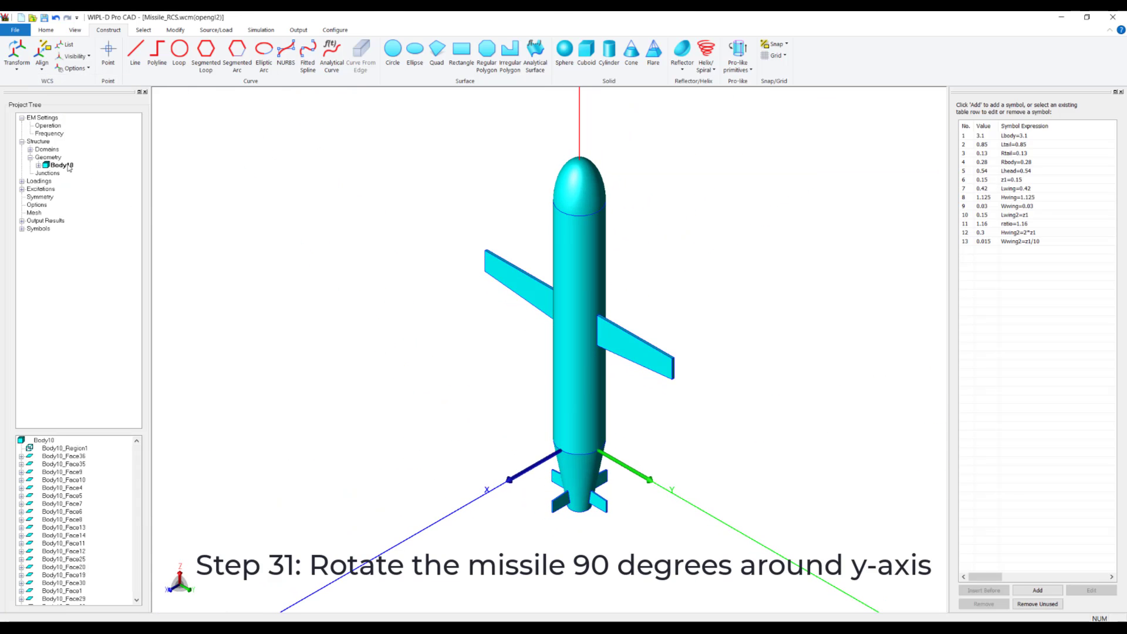
{"action": "left_click", "coordinate": [175, 30]}
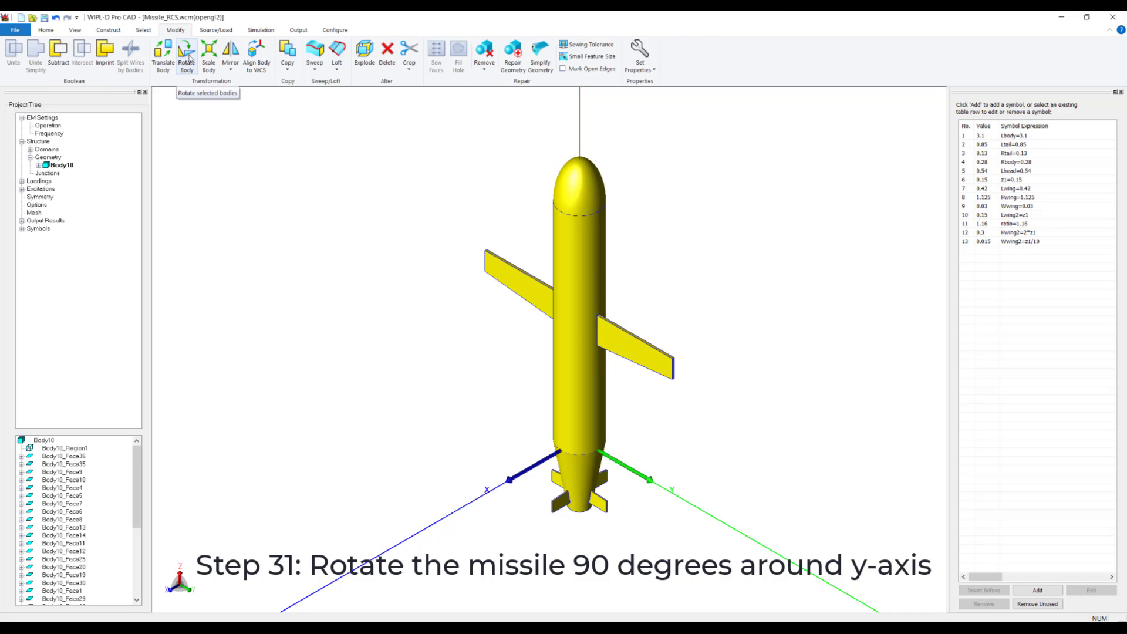
{"action": "left_click", "coordinate": [188, 58]}
{"action": "left_click", "coordinate": [301, 138]}
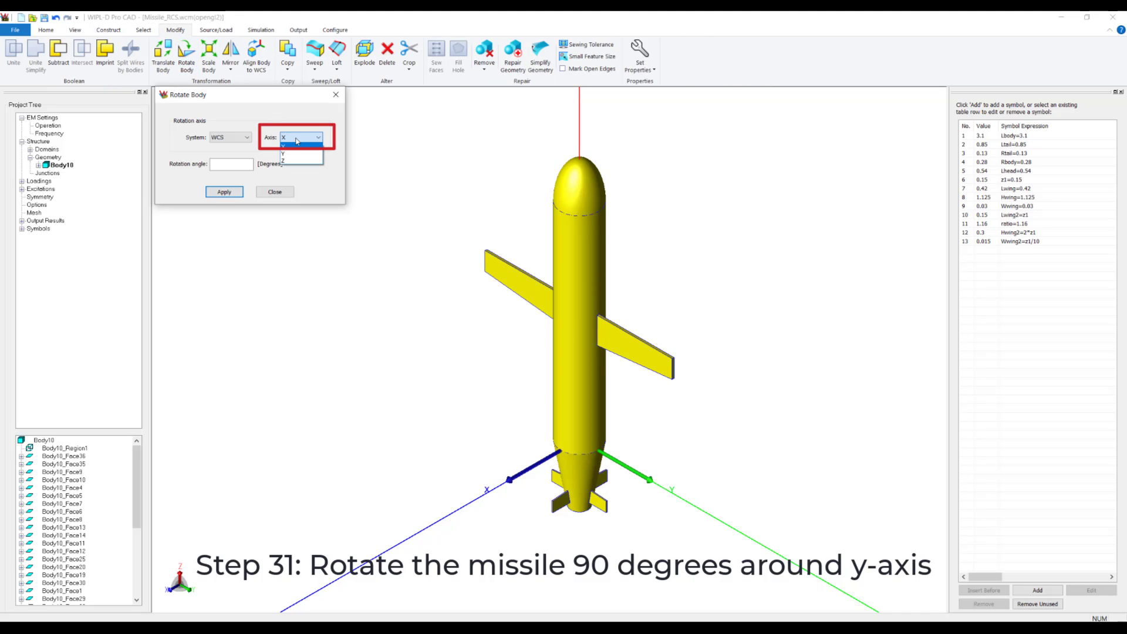
{"action": "left_click", "coordinate": [299, 156]}
{"action": "left_click", "coordinate": [230, 166]}
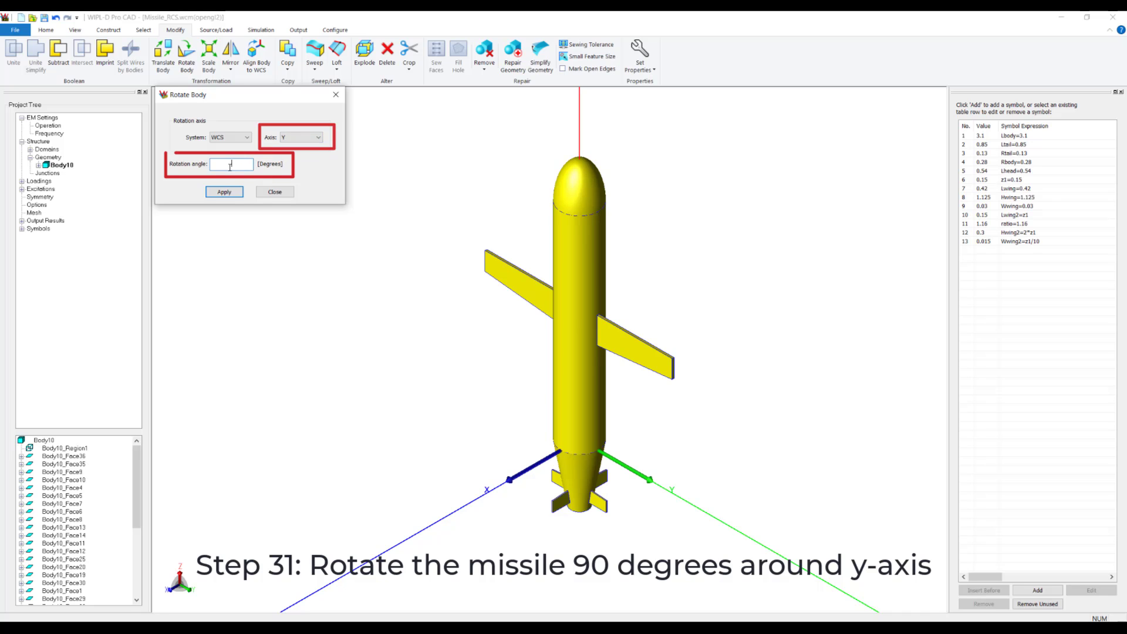
{"action": "type", "text": "90"}
{"action": "left_click", "coordinate": [224, 192]}
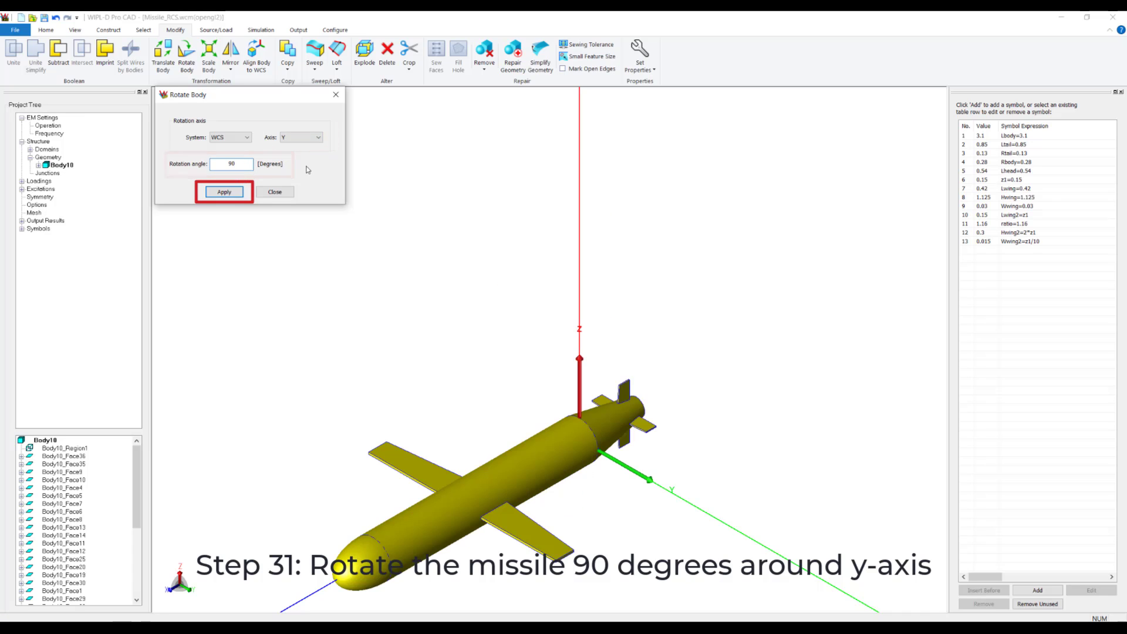
{"action": "left_click", "coordinate": [280, 192]}
{"action": "left_click", "coordinate": [355, 229]}
{"action": "key", "text": "Home"}
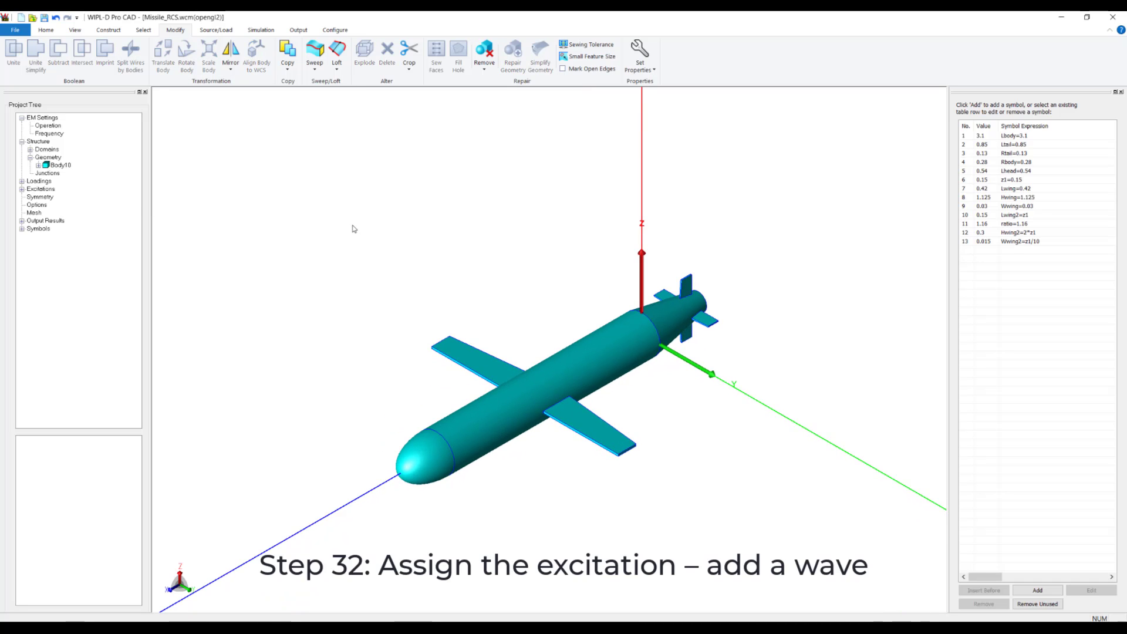
- Add a wave excitation with direction phi 0 and theta 0 and a real Etheta component of 1 V/m
{"action": "left_click", "coordinate": [223, 32]}
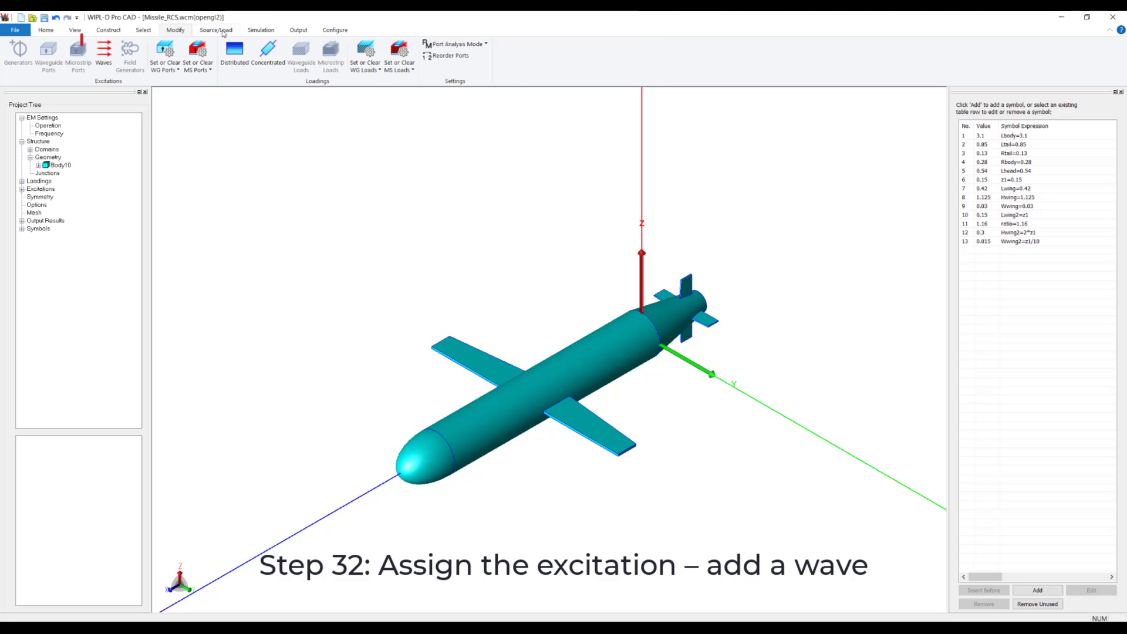
{"action": "left_click", "coordinate": [104, 51]}
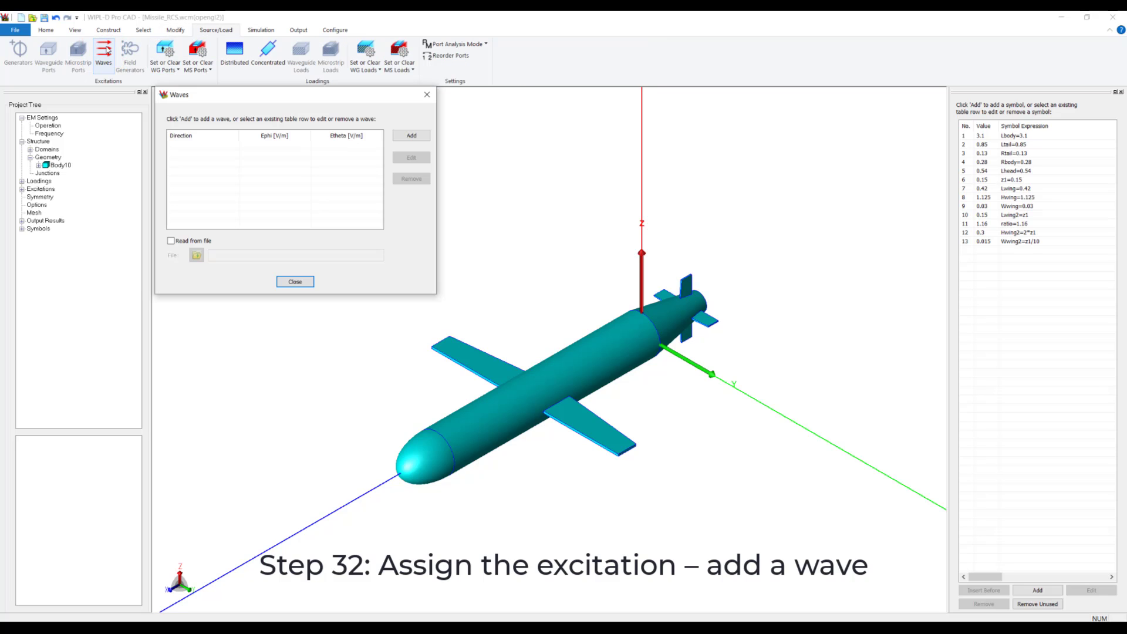
{"action": "left_click", "coordinate": [411, 136]}
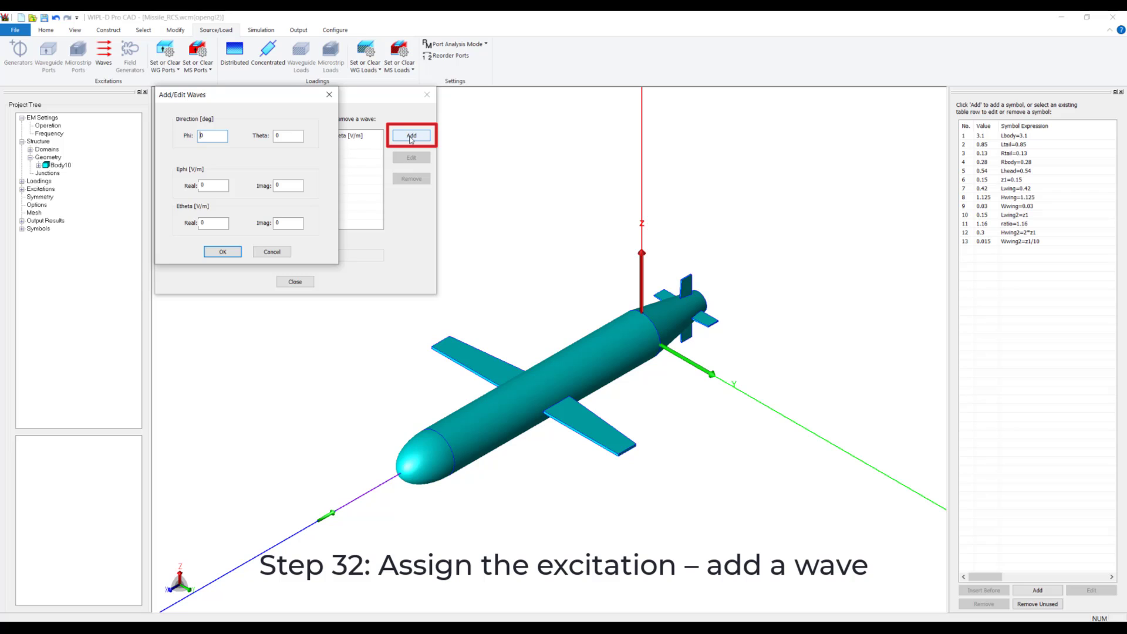
{"action": "double_click", "coordinate": [200, 222]}
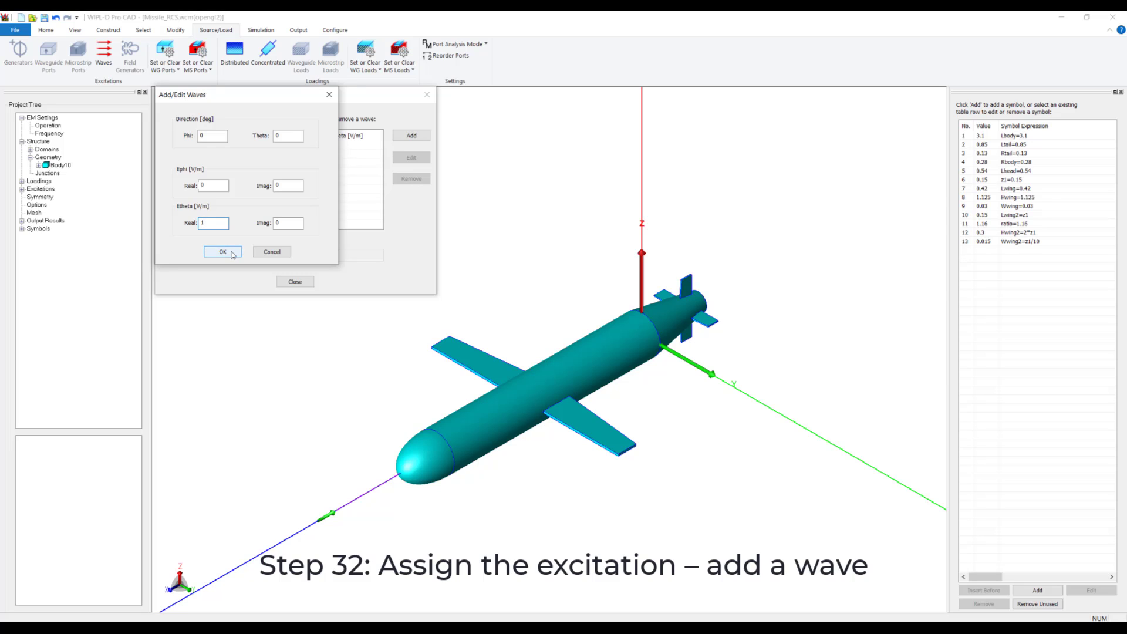
{"action": "left_click", "coordinate": [232, 252]}
{"action": "left_click", "coordinate": [295, 281]}
- Define the radiation pattern with 721 phi directions from 0 to 360 and one theta direction at 0
{"action": "left_click", "coordinate": [56, 32]}
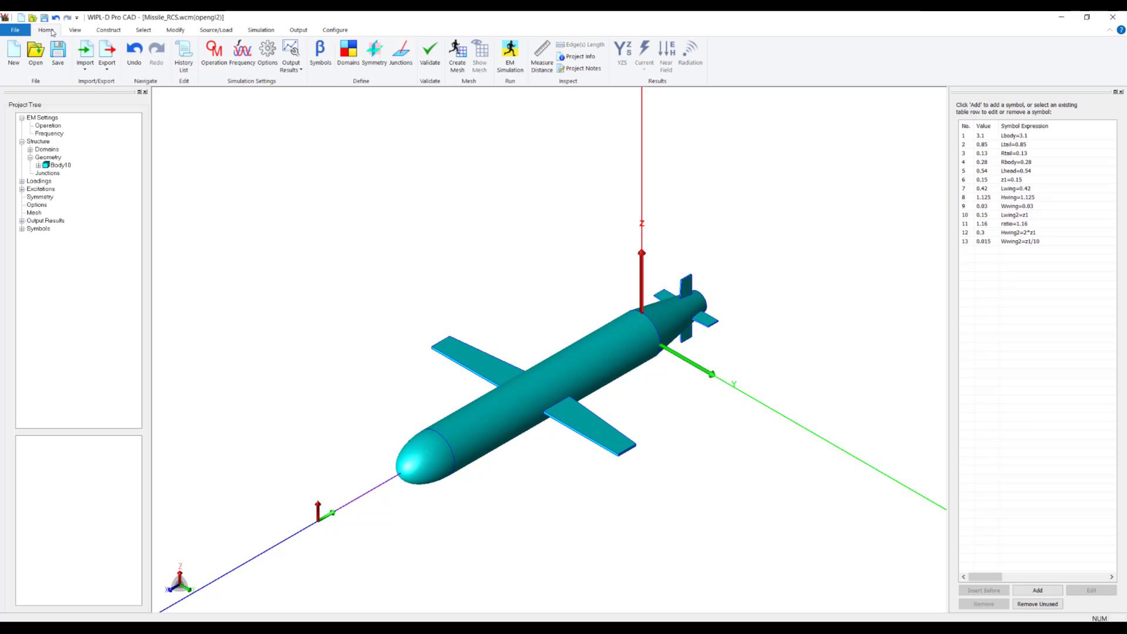
{"action": "left_click", "coordinate": [299, 75]}
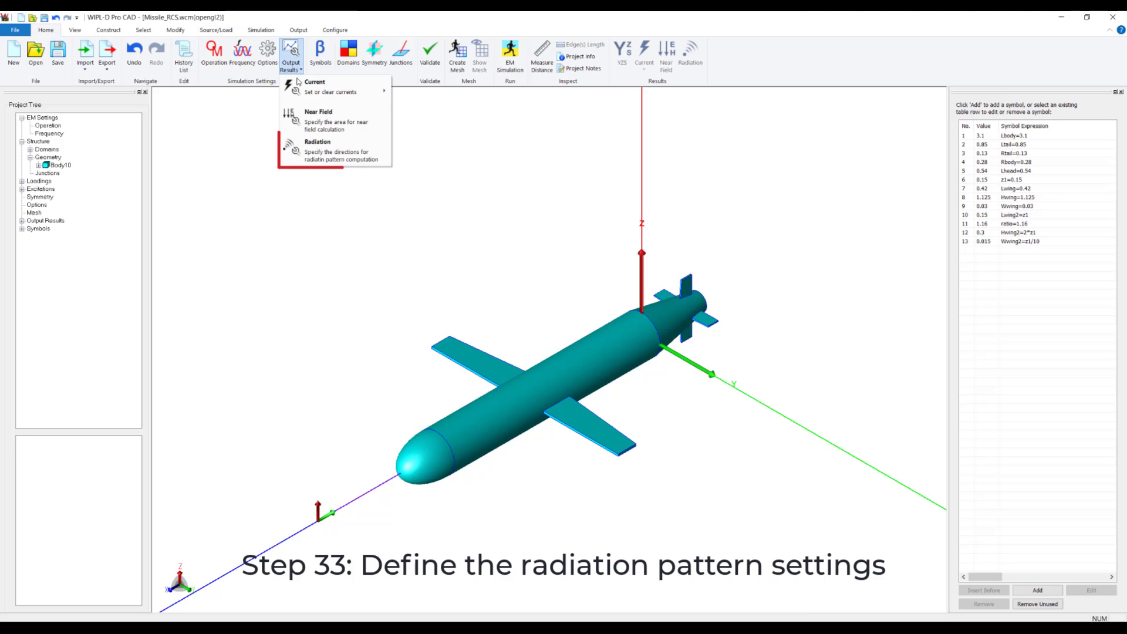
{"action": "left_click", "coordinate": [317, 154]}
{"action": "type", "text": "721"}
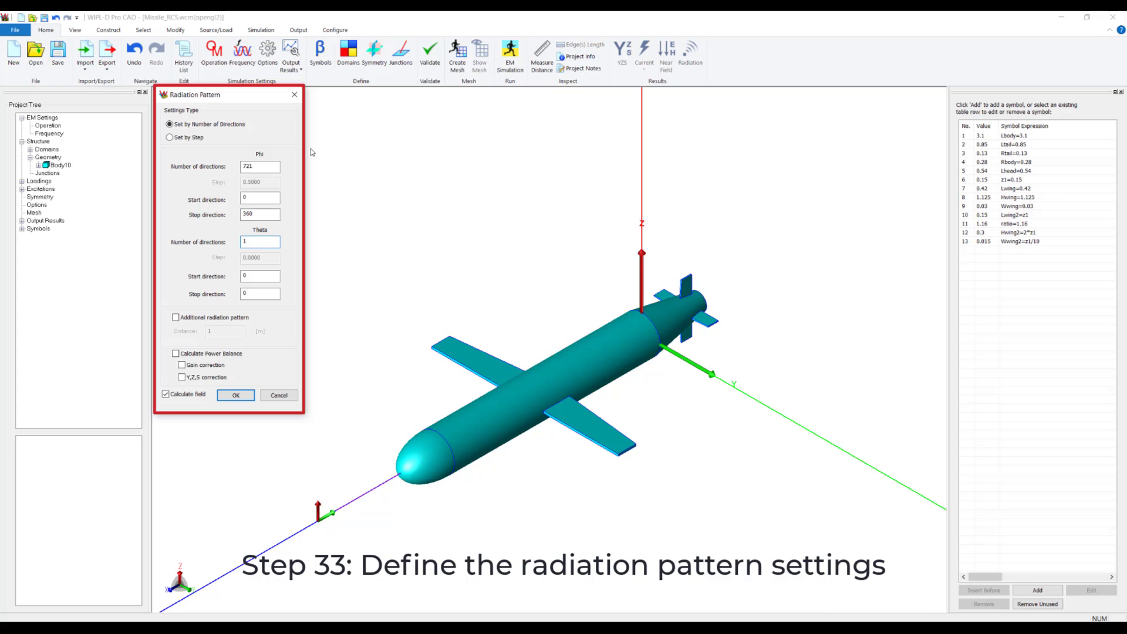
{"action": "key", "text": "Return"}
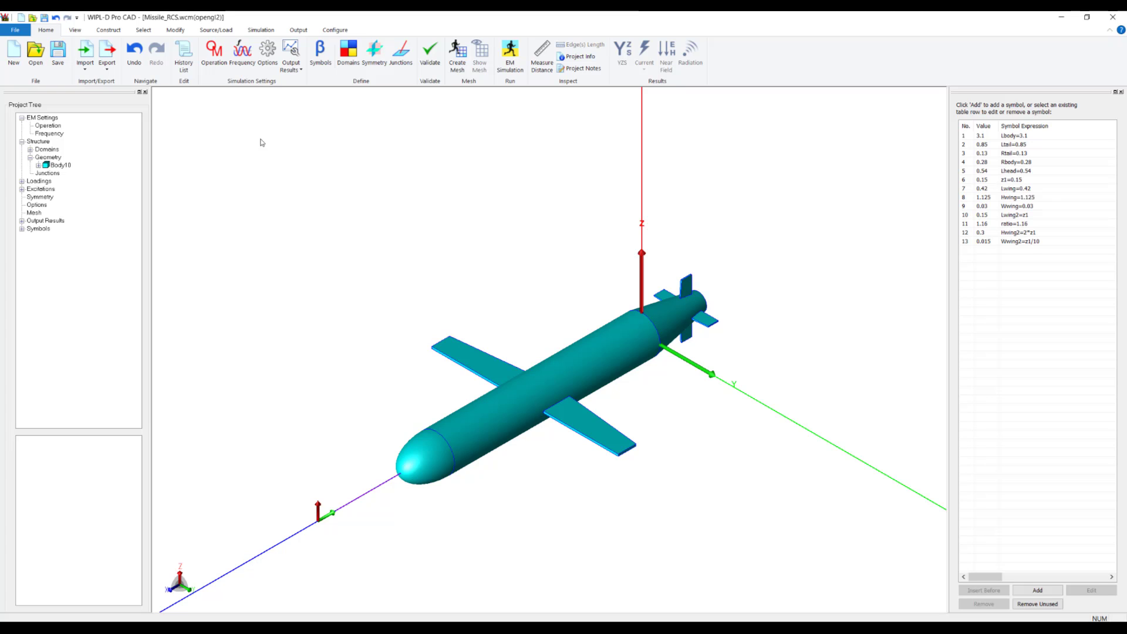
- Save the missile model and run the EM simulation
{"action": "left_click", "coordinate": [57, 51]}
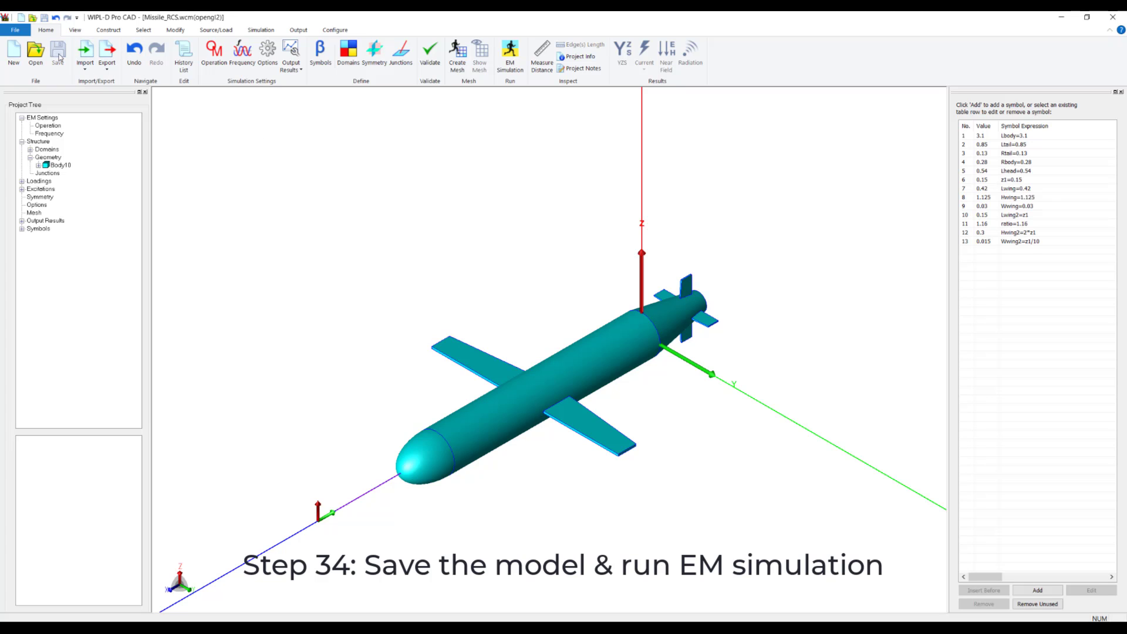
{"action": "left_click", "coordinate": [511, 55]}
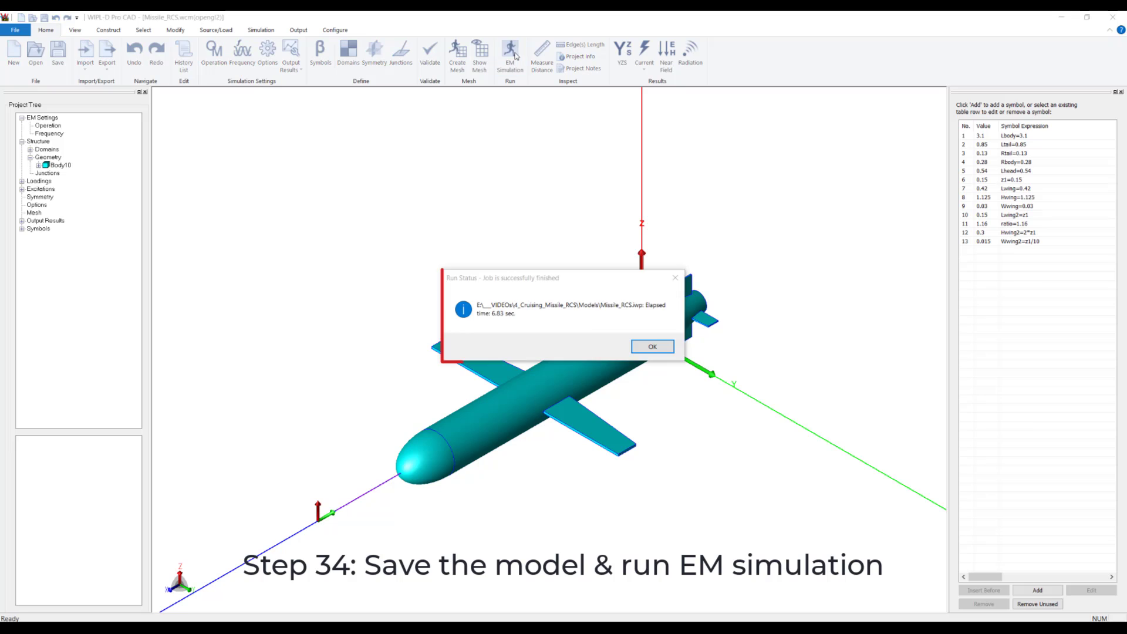
{"action": "left_click", "coordinate": [653, 347]}
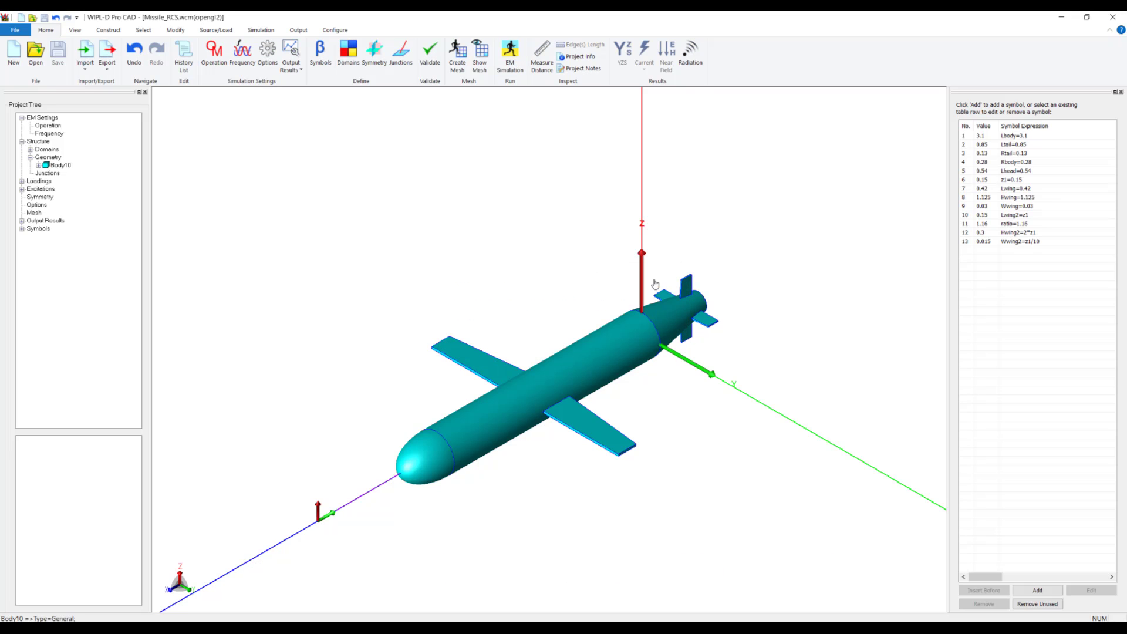
- Display the radiation results as a polar RCS plot in σ/m² units on a dB scale
{"action": "left_click", "coordinate": [693, 58]}
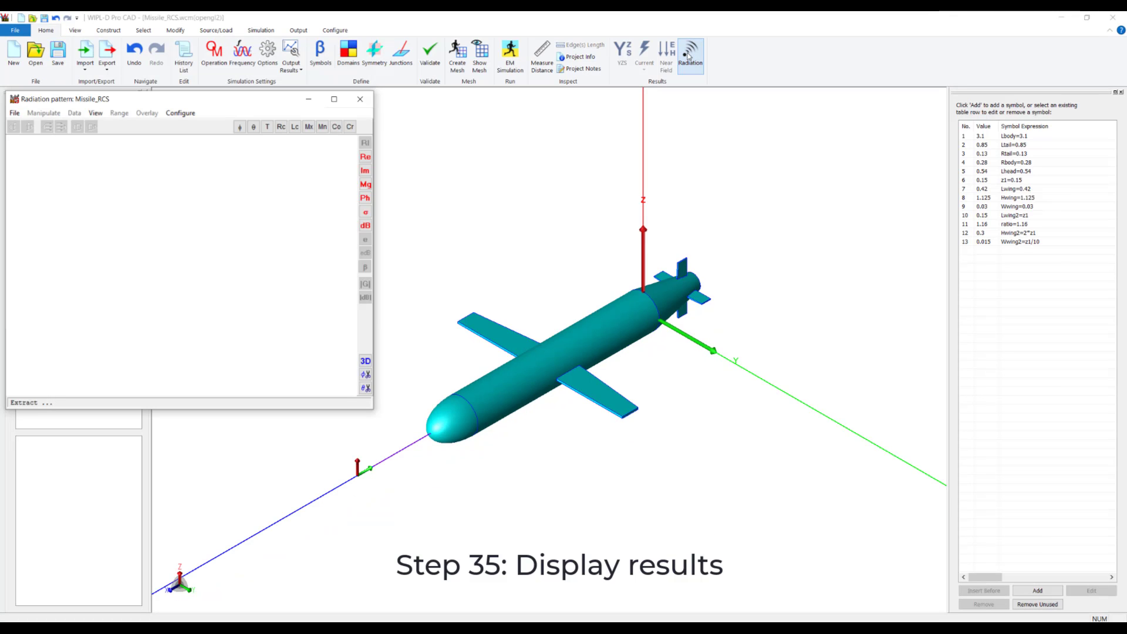
{"action": "left_click", "coordinate": [180, 113]}
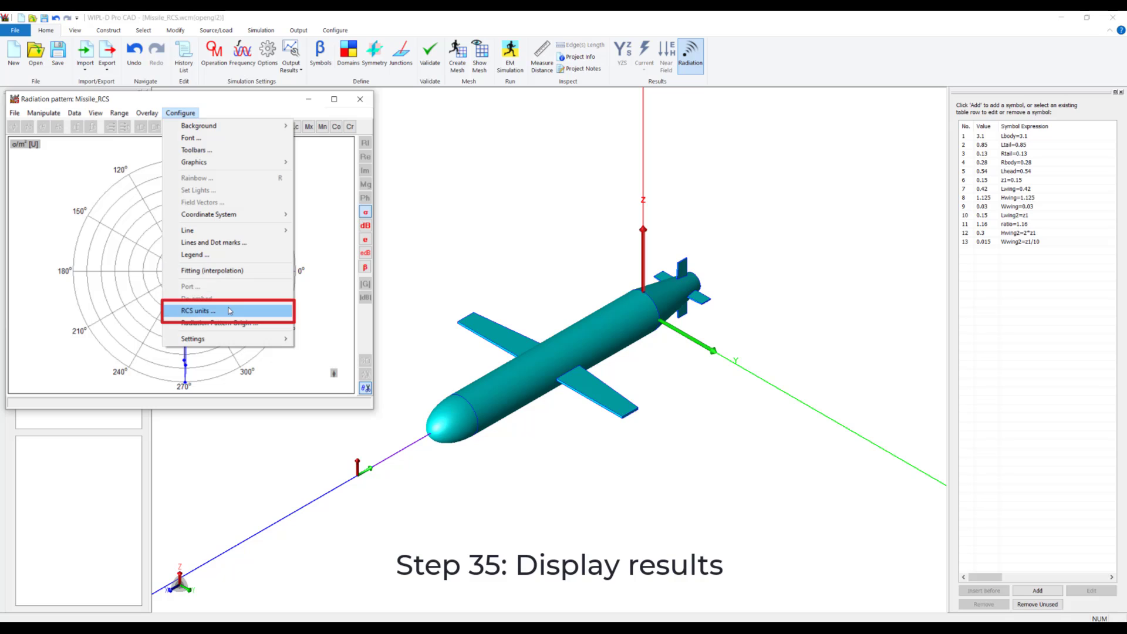
{"action": "left_click", "coordinate": [198, 311]}
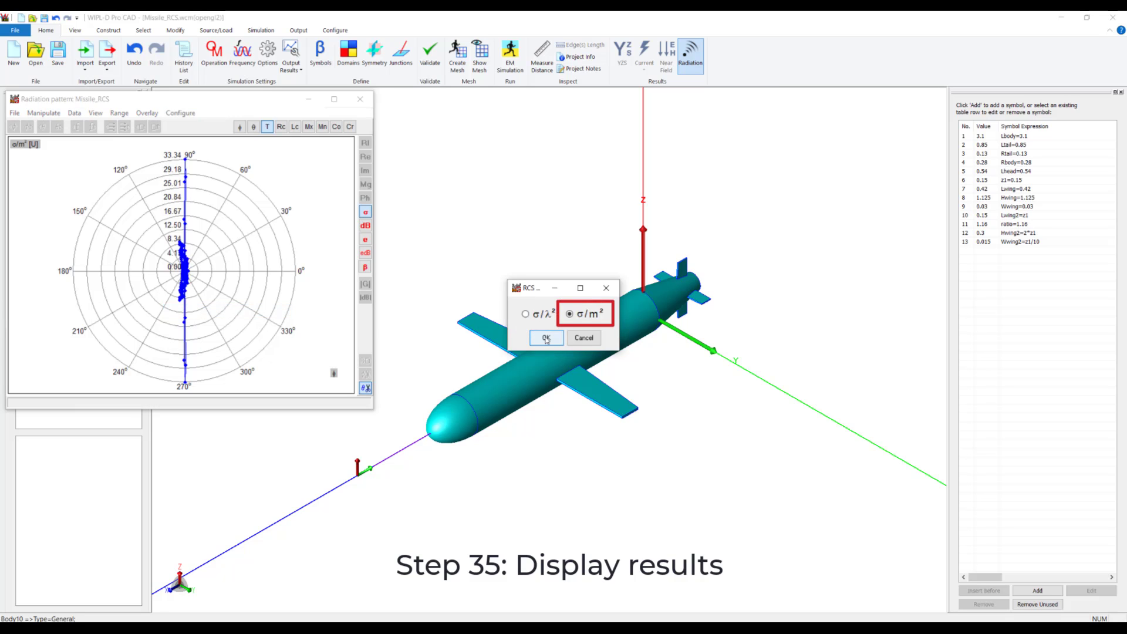
{"action": "left_click", "coordinate": [546, 337]}
{"action": "left_click", "coordinate": [365, 225]}
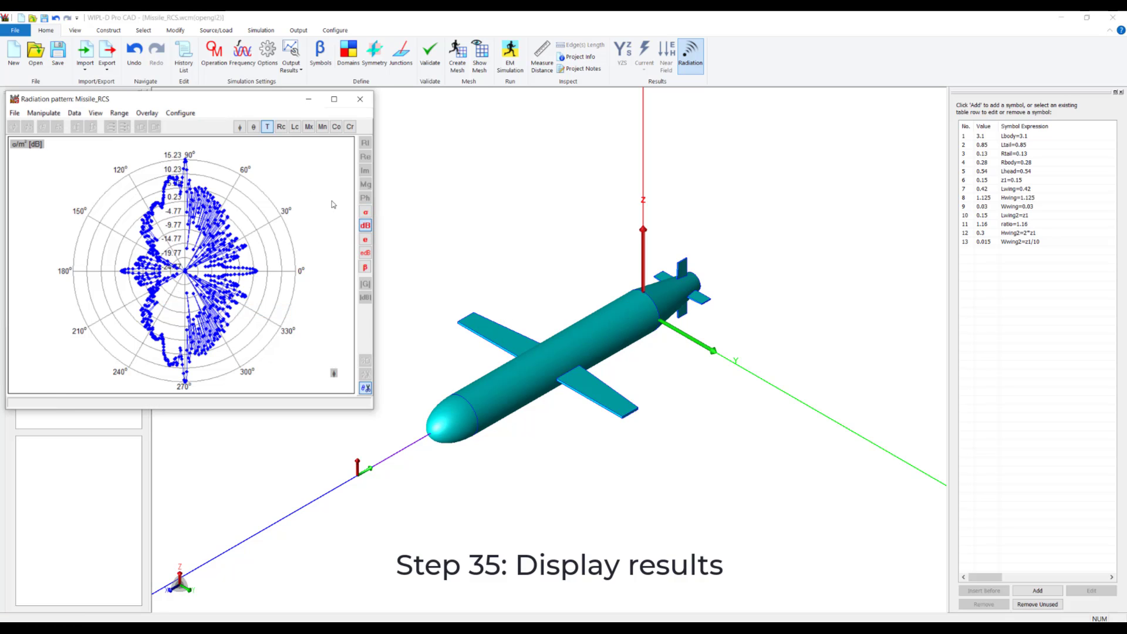
- Set the plot's function range to minimum -32, maximum 16, resolution 4 and 0 decimal digits
{"action": "left_click", "coordinate": [120, 113]}
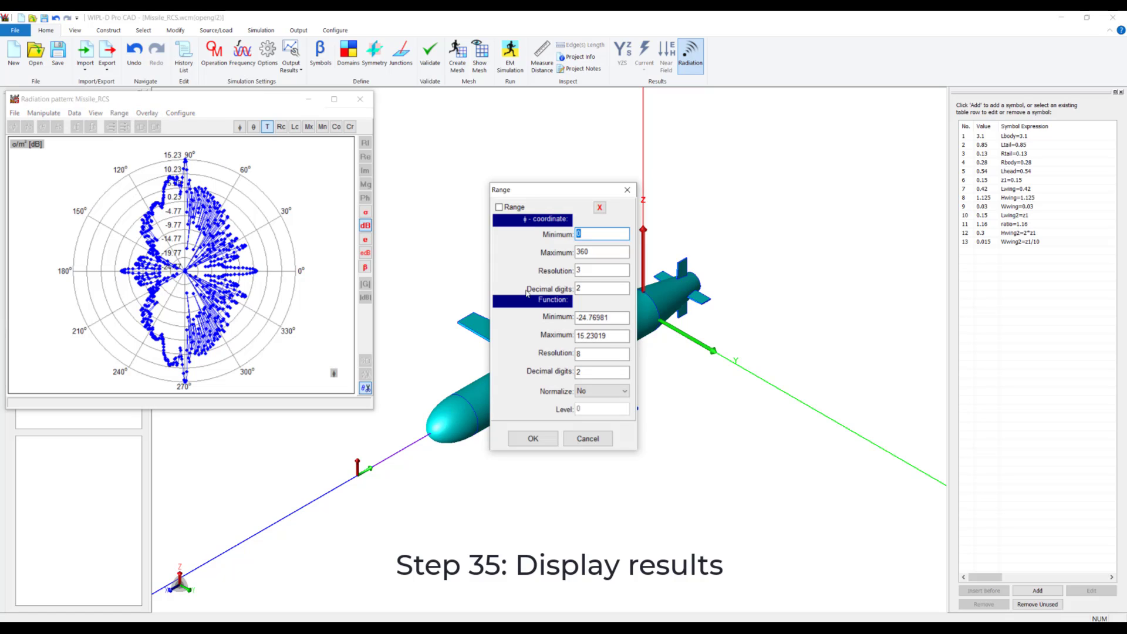
{"action": "left_click_drag", "start_coordinate": [620, 316], "coordinate": [576, 317]}
{"action": "type", "text": "-32"}
{"action": "key", "text": "Tab"}
{"action": "type", "text": "16"}
{"action": "key", "text": "Tab"}
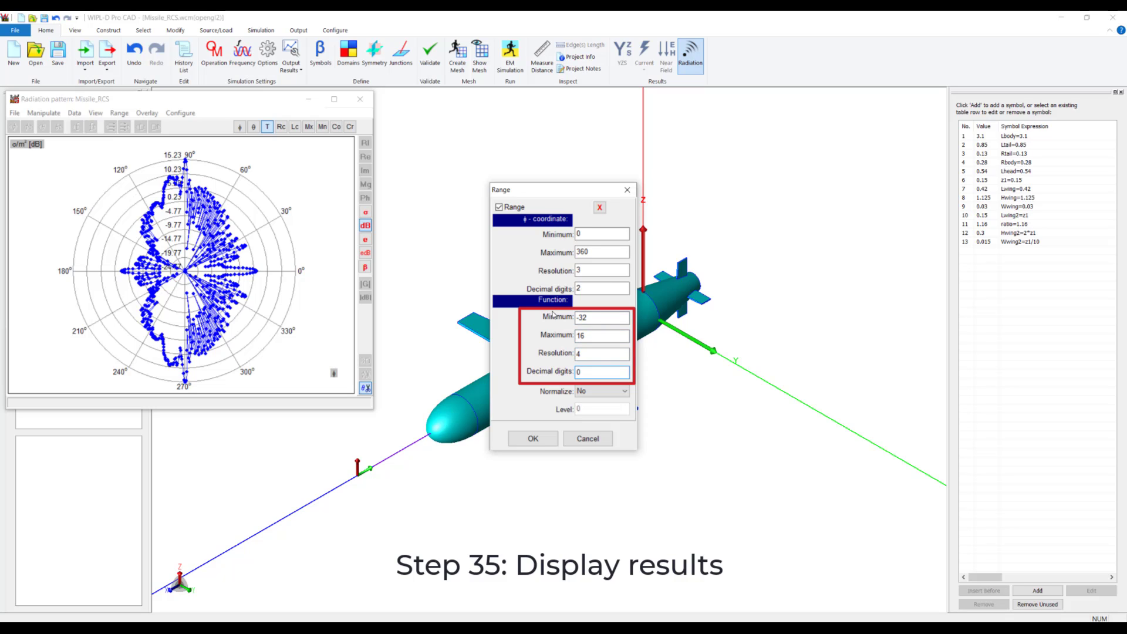
{"action": "type", "text": "0"}
{"action": "left_click", "coordinate": [538, 438]}
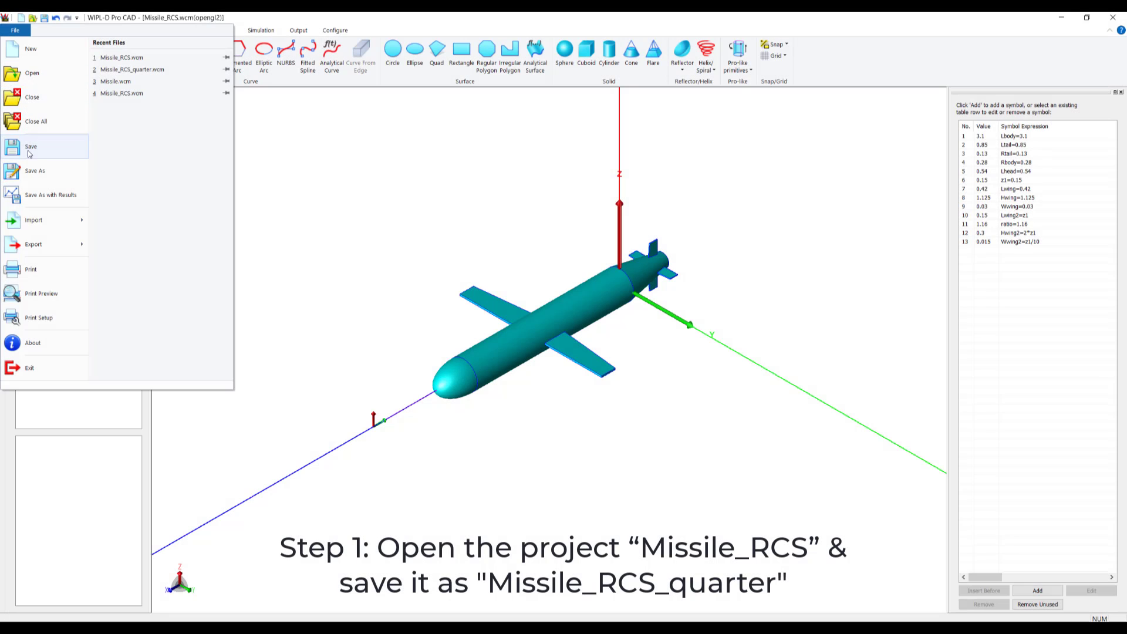
- Save a copy of the project as Missile_RCS_quarter in the Models folder
{"action": "left_click", "coordinate": [35, 168]}
{"action": "left_click", "coordinate": [135, 268]}
{"action": "key", "text": "BackSpace"}
{"action": "key", "text": "BackSpace"}
{"action": "key", "text": "BackSpace"}
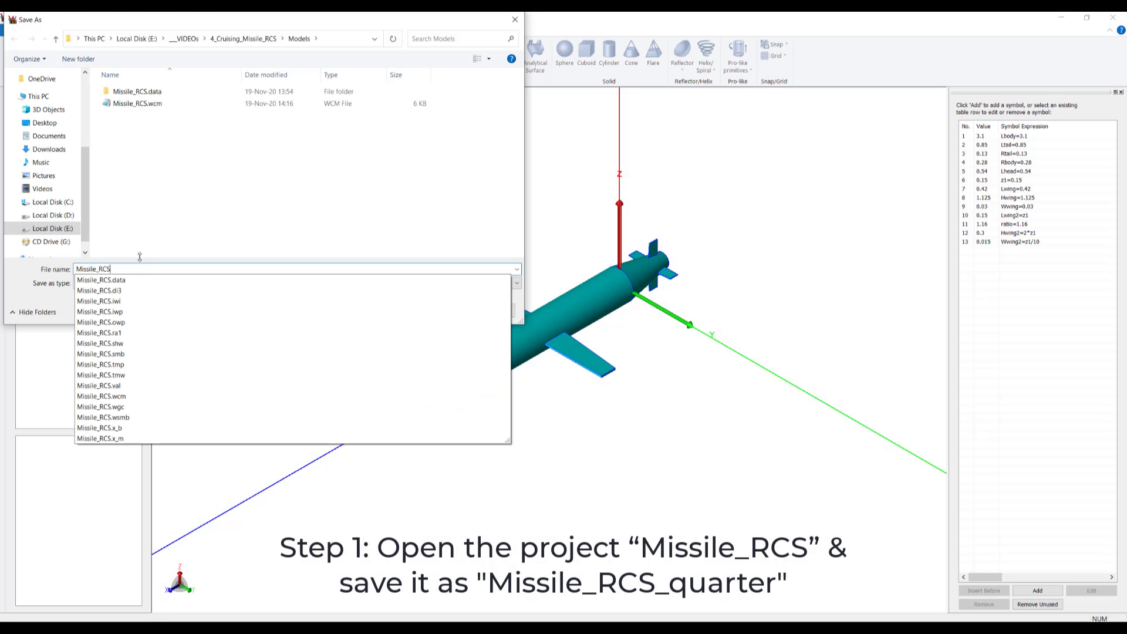
{"action": "type", "text": "_quarter"}
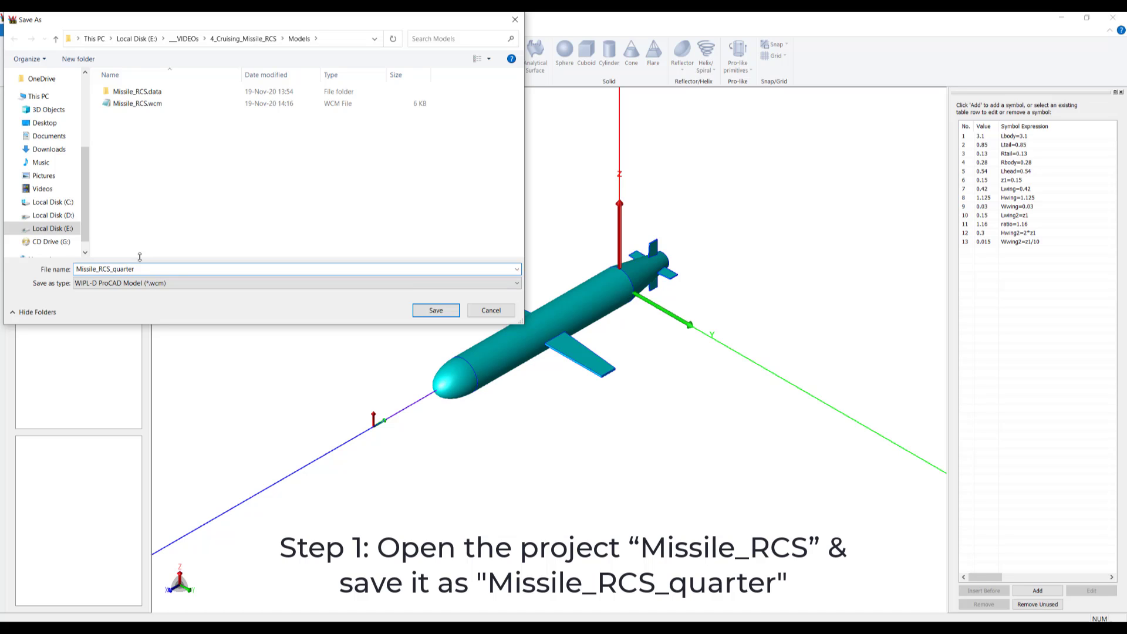
{"action": "left_click", "coordinate": [436, 310]}
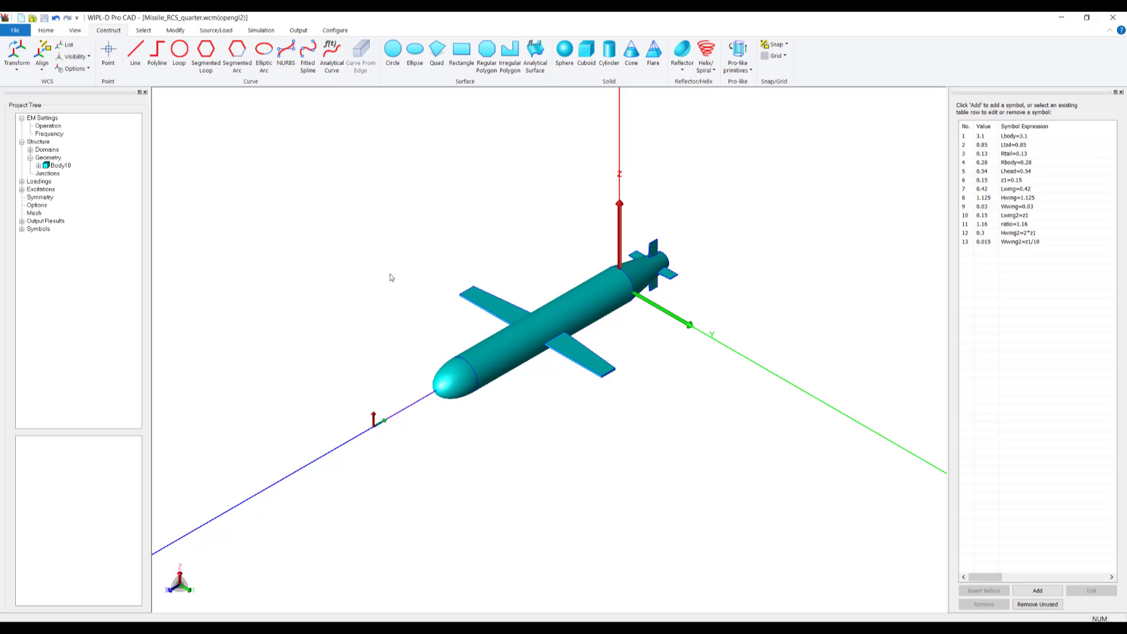
- Crop the missile to a quarter model by removing the parts for negative Y and negative Z
{"action": "left_click", "coordinate": [178, 31]}
{"action": "left_click", "coordinate": [410, 69]}
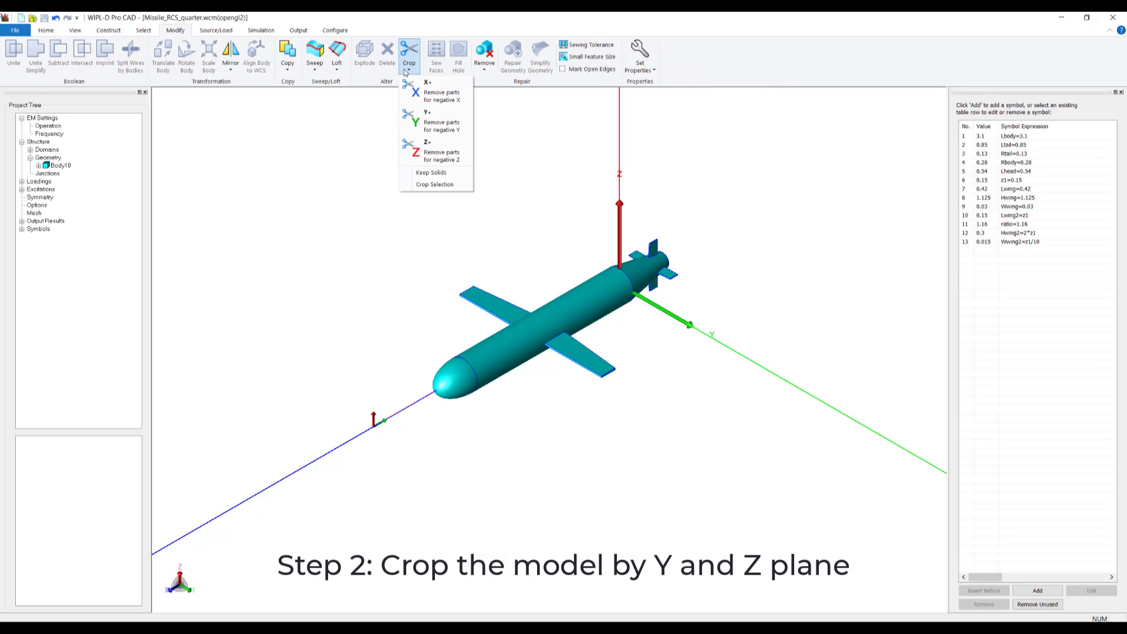
{"action": "left_click", "coordinate": [431, 123]}
{"action": "left_click", "coordinate": [407, 59]}
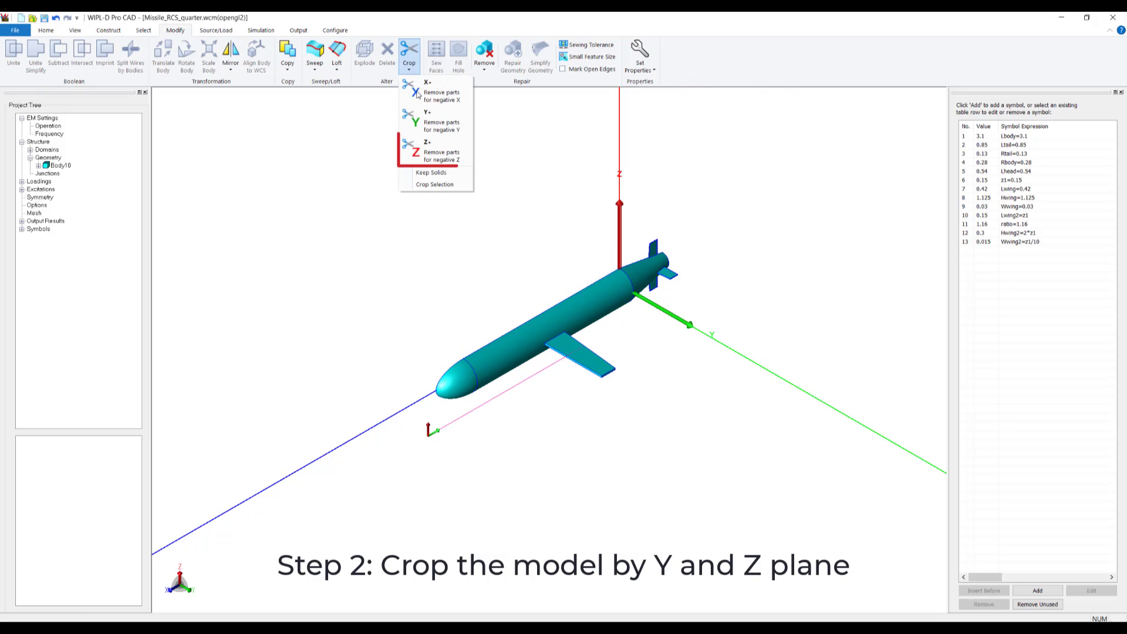
{"action": "left_click", "coordinate": [430, 149]}
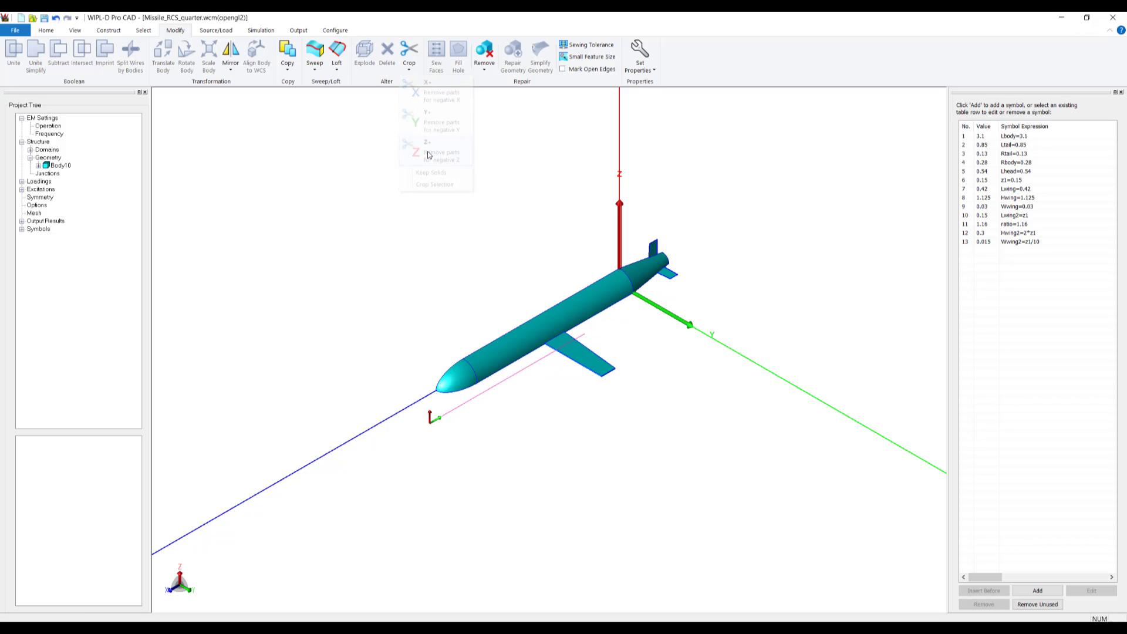
- Set the Y plane to (A)Symmetry and the Z plane to Anti-Symmetry, and display the symmetry in the model view
{"action": "left_click", "coordinate": [47, 31]}
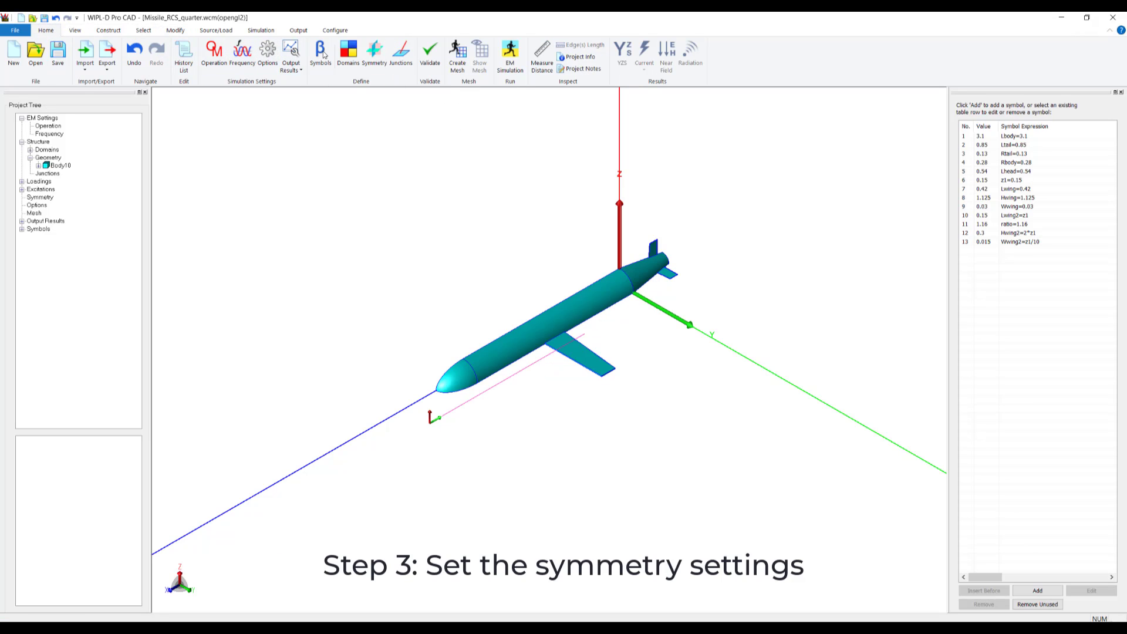
{"action": "left_click", "coordinate": [373, 53]}
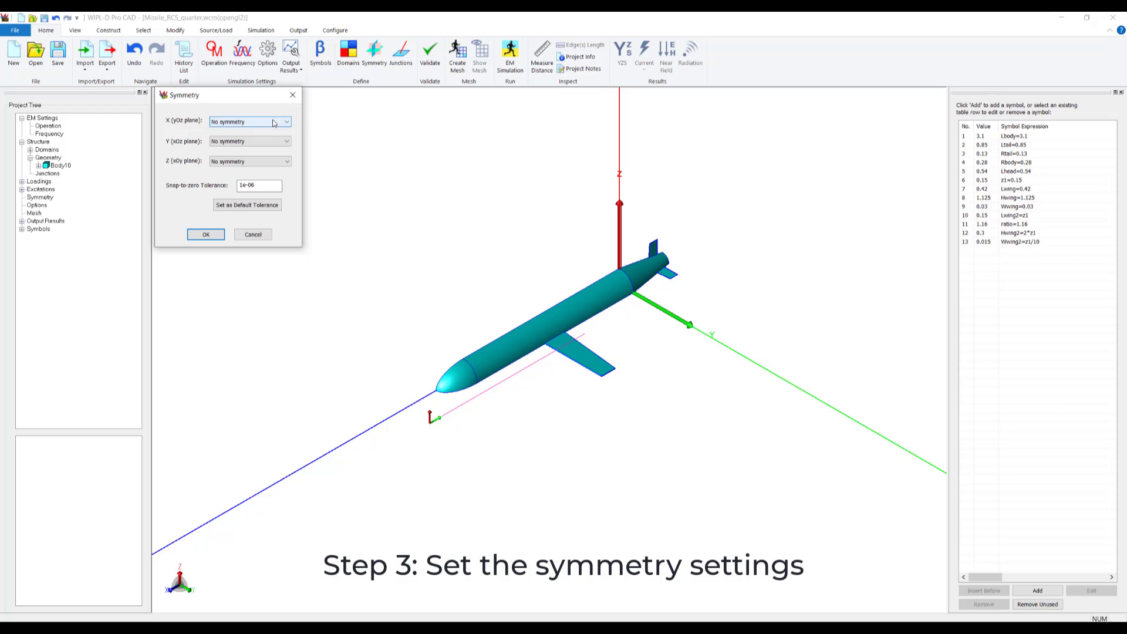
{"action": "left_click", "coordinate": [268, 140]}
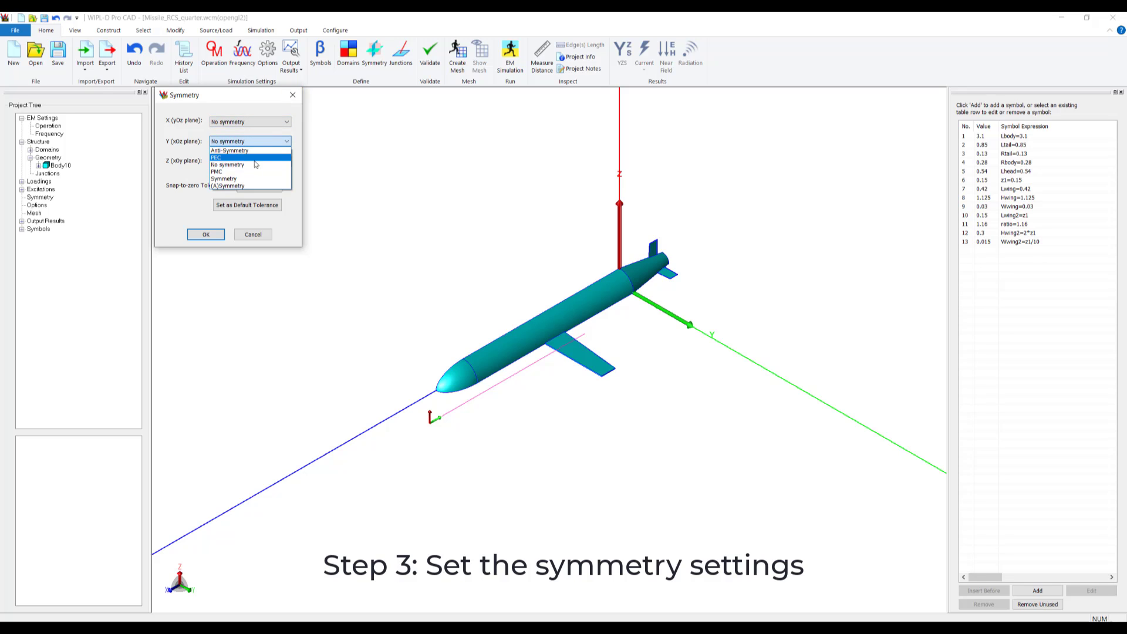
{"action": "left_click", "coordinate": [247, 187]}
{"action": "left_click", "coordinate": [248, 161]}
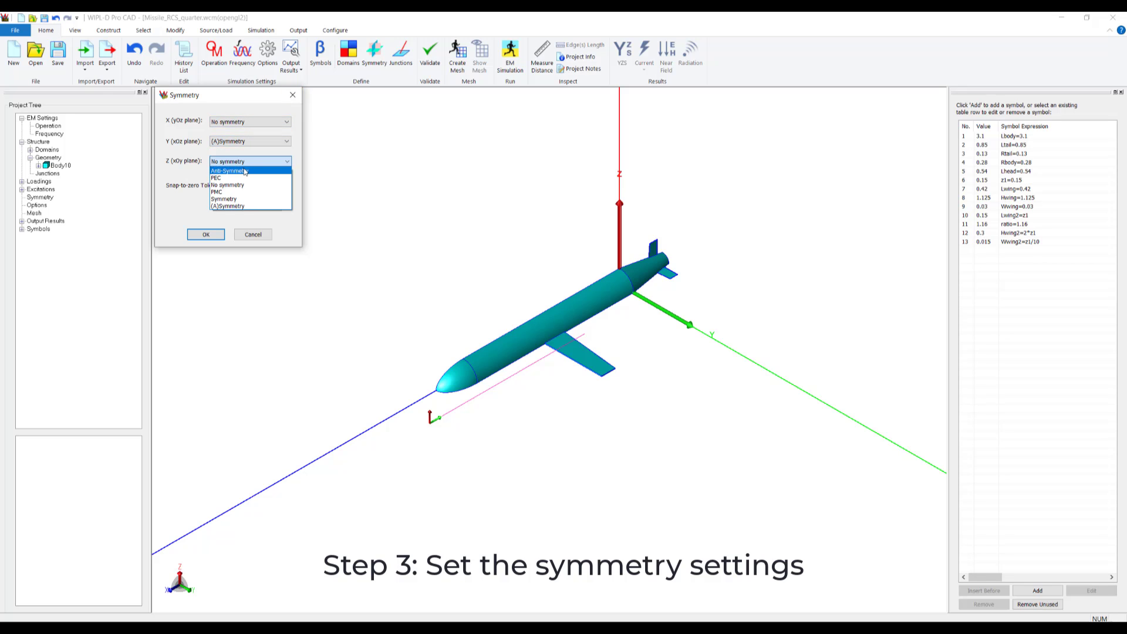
{"action": "left_click", "coordinate": [245, 169]}
{"action": "left_click", "coordinate": [207, 234]}
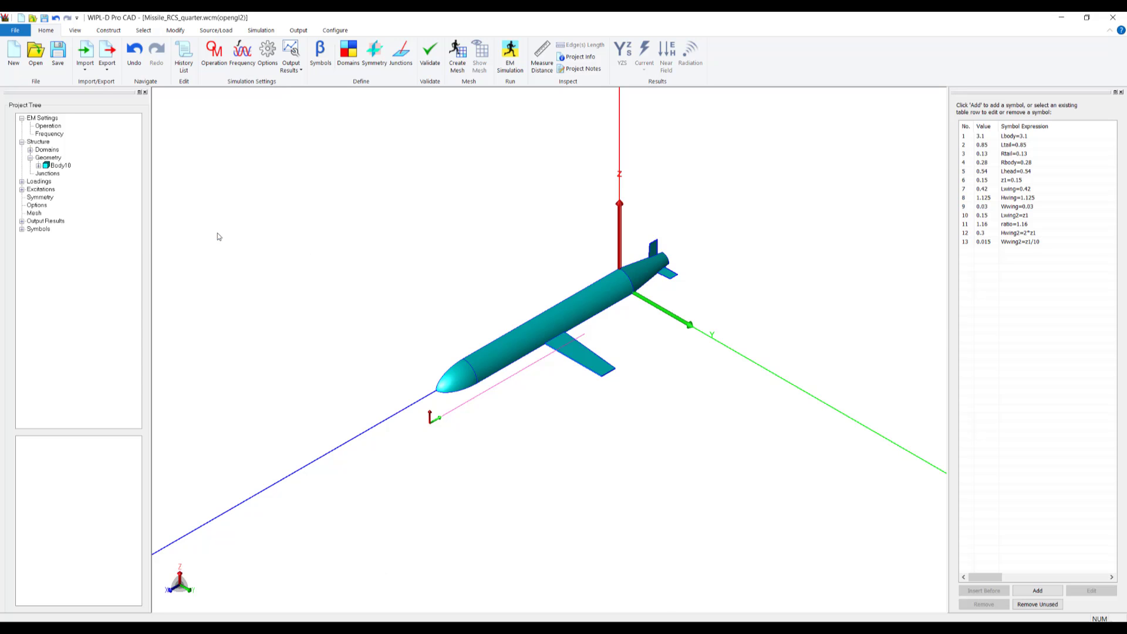
{"action": "key", "text": "s"}
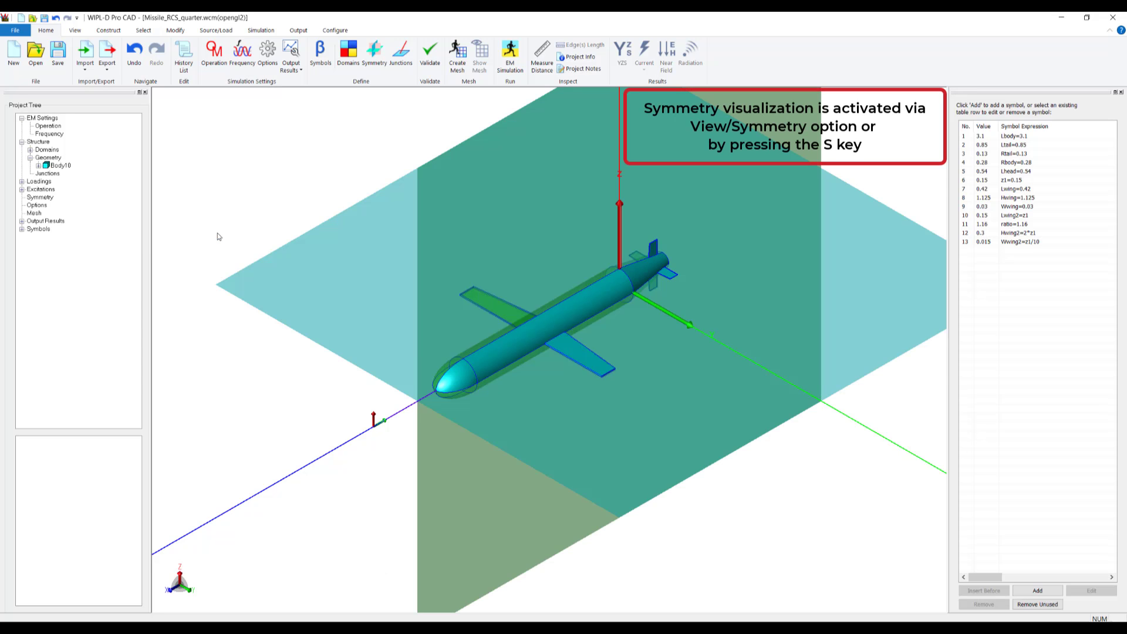
- Save the quarter missile model and run its EM simulation
{"action": "left_click", "coordinate": [51, 59]}
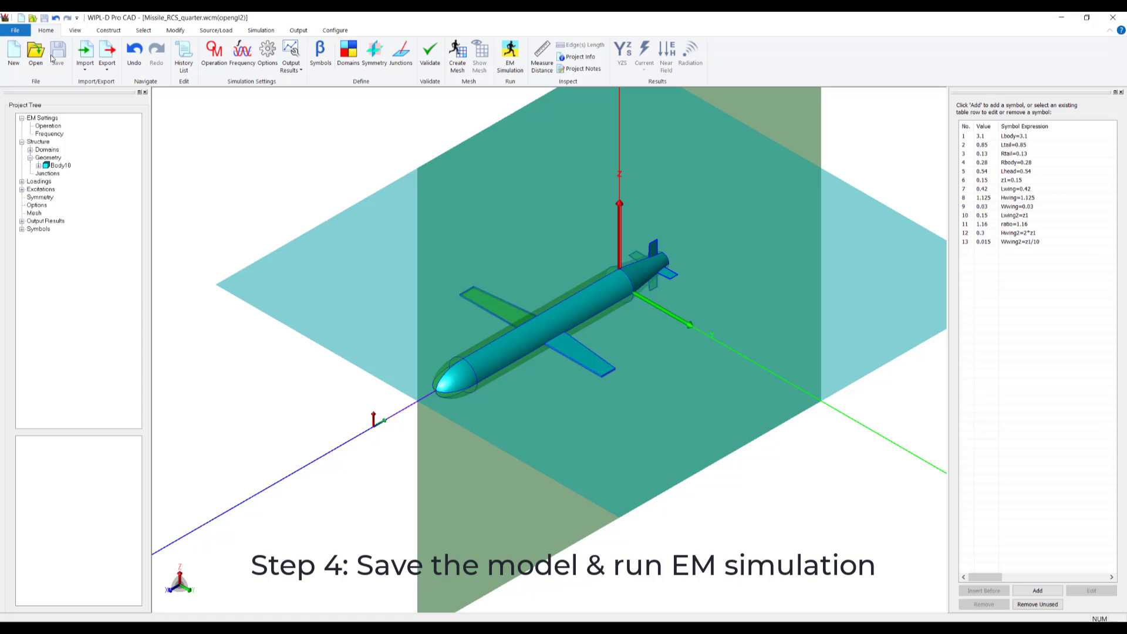
{"action": "left_click", "coordinate": [509, 55]}
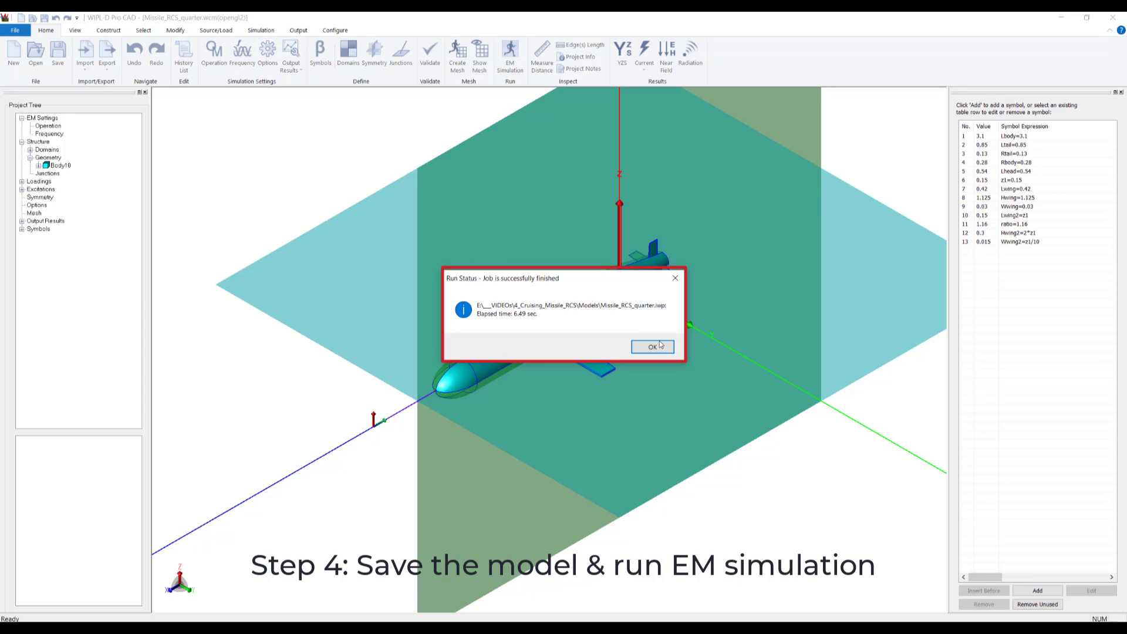
{"action": "left_click", "coordinate": [659, 345]}
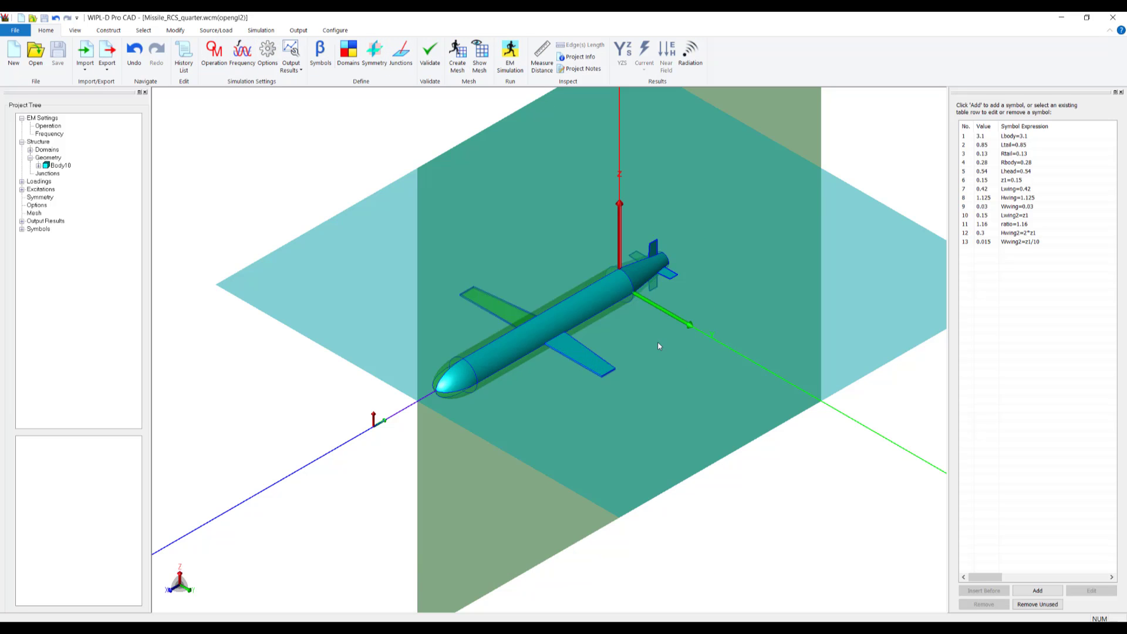
- Plot the quarter model's radiation results on a dB scale and overlay the full model's Missile_RCS.ra1, with the quarter-model curve selected
{"action": "left_click", "coordinate": [688, 61]}
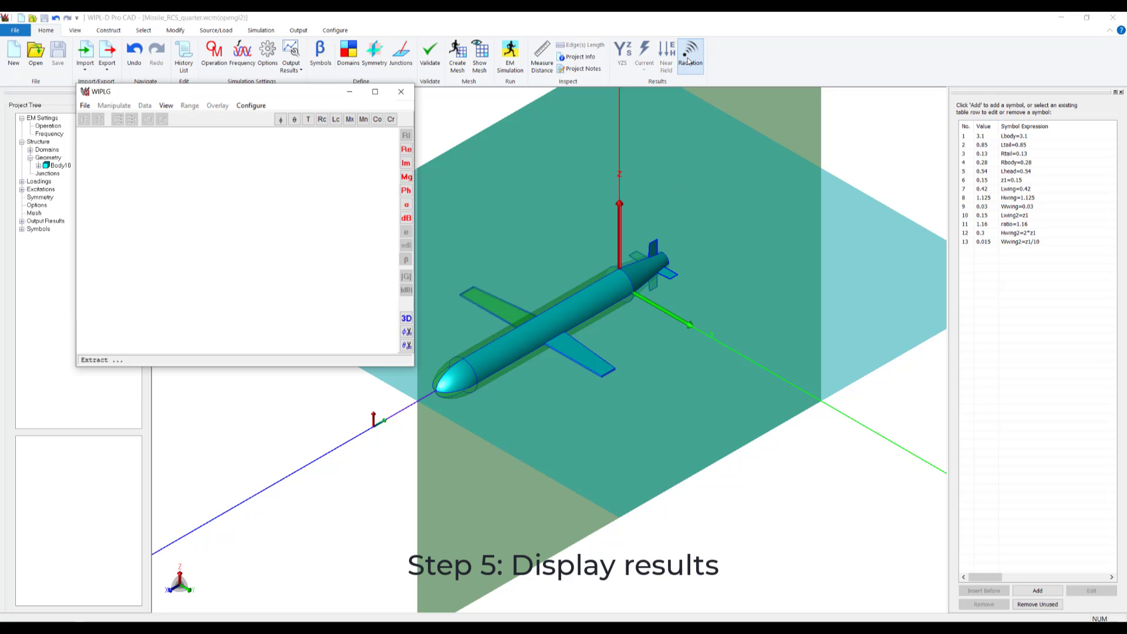
{"action": "left_click", "coordinate": [406, 218]}
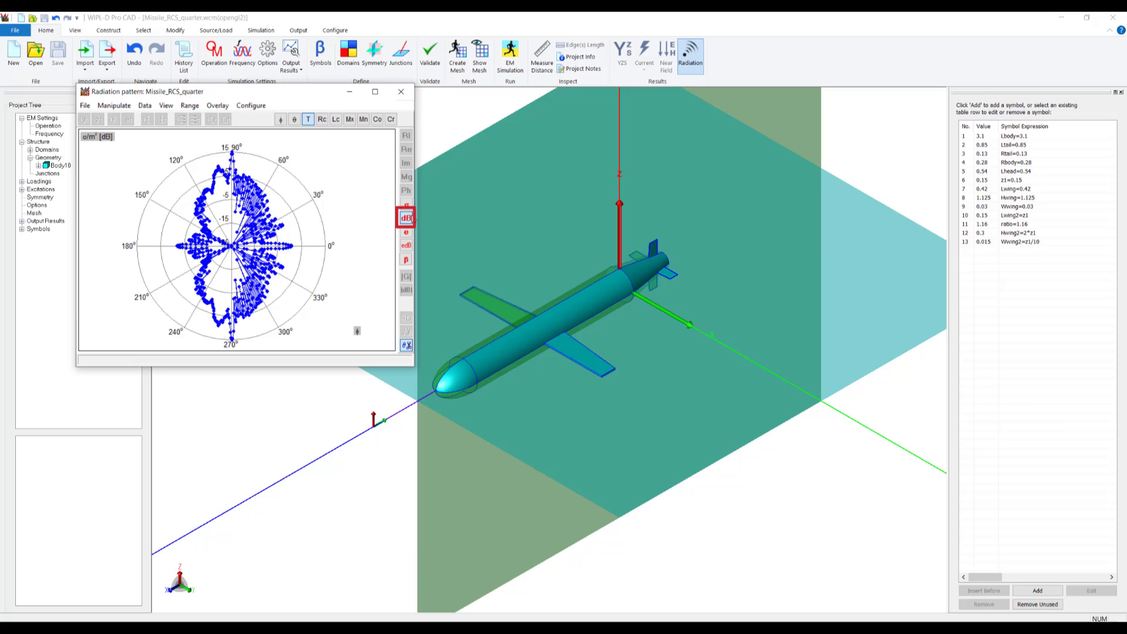
{"action": "left_click", "coordinate": [226, 109]}
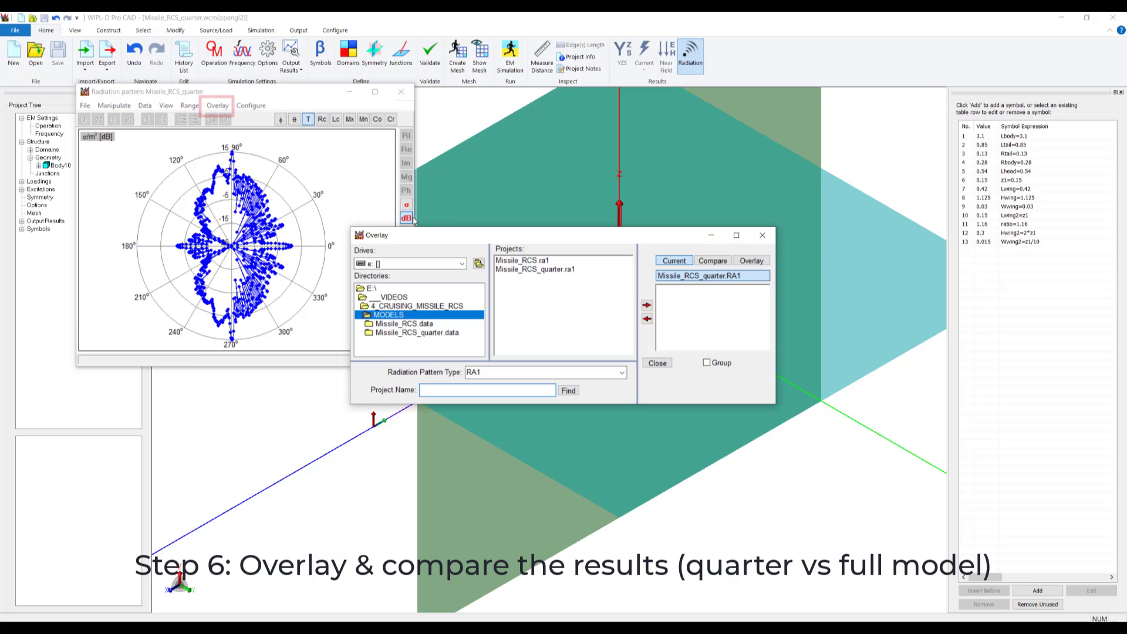
{"action": "left_click", "coordinate": [531, 260]}
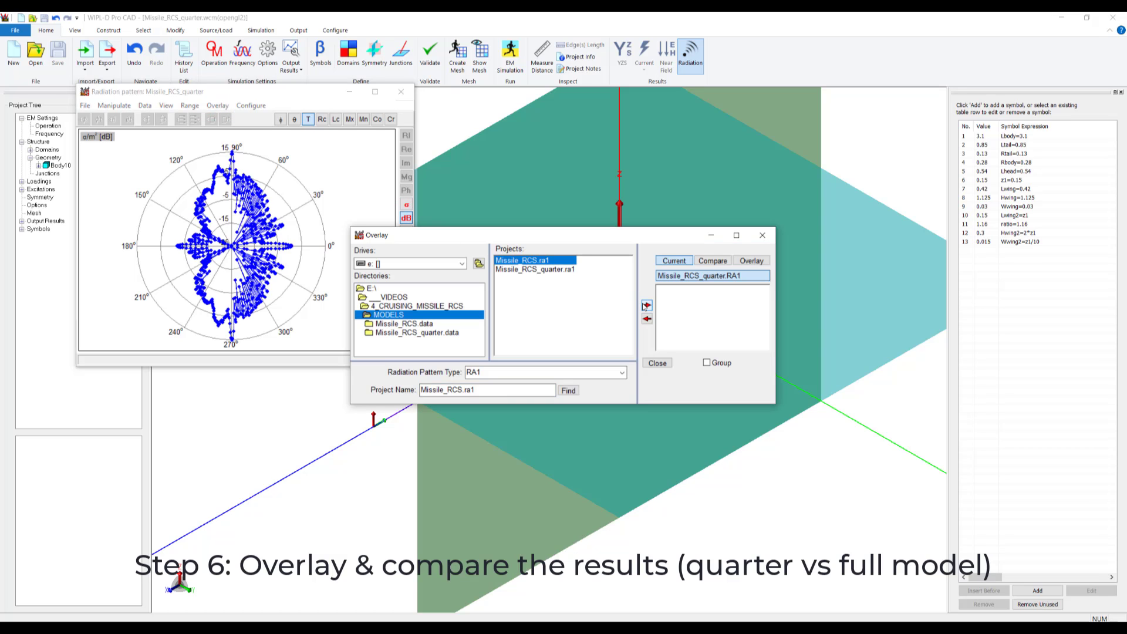
{"action": "left_click", "coordinate": [647, 306]}
{"action": "left_click", "coordinate": [751, 261]}
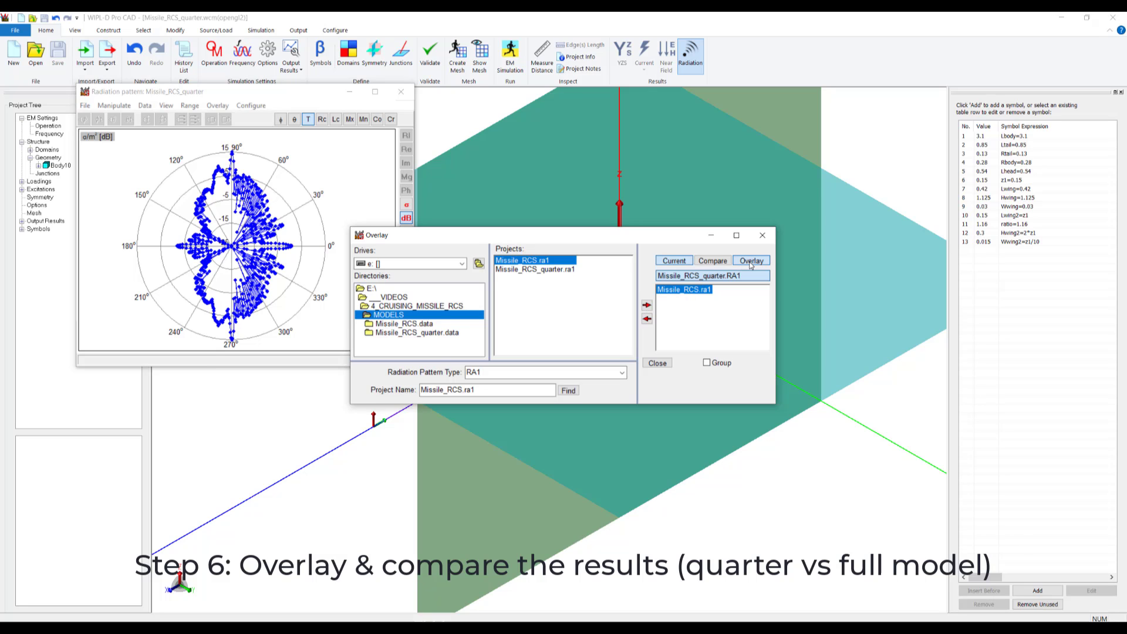
{"action": "left_click", "coordinate": [657, 363]}
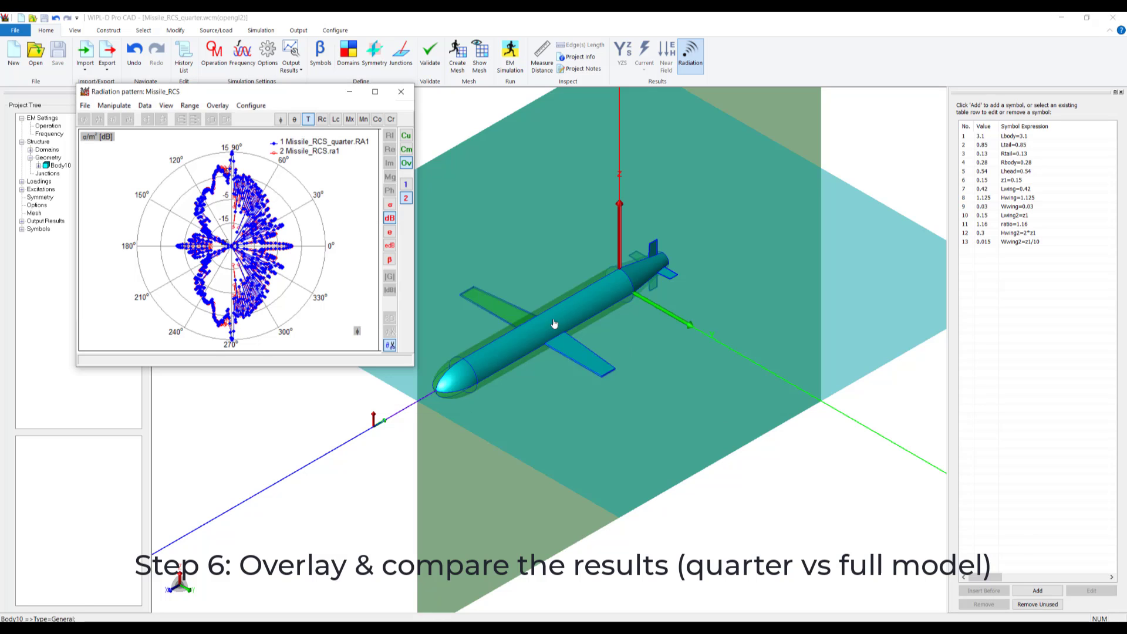
{"action": "left_click", "coordinate": [404, 185]}
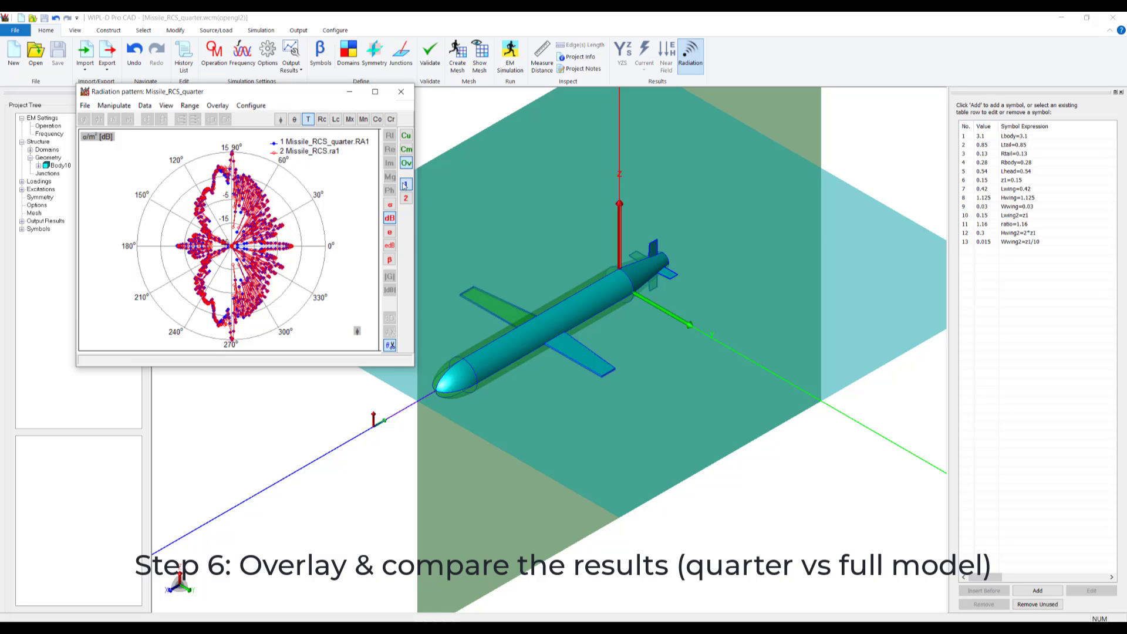